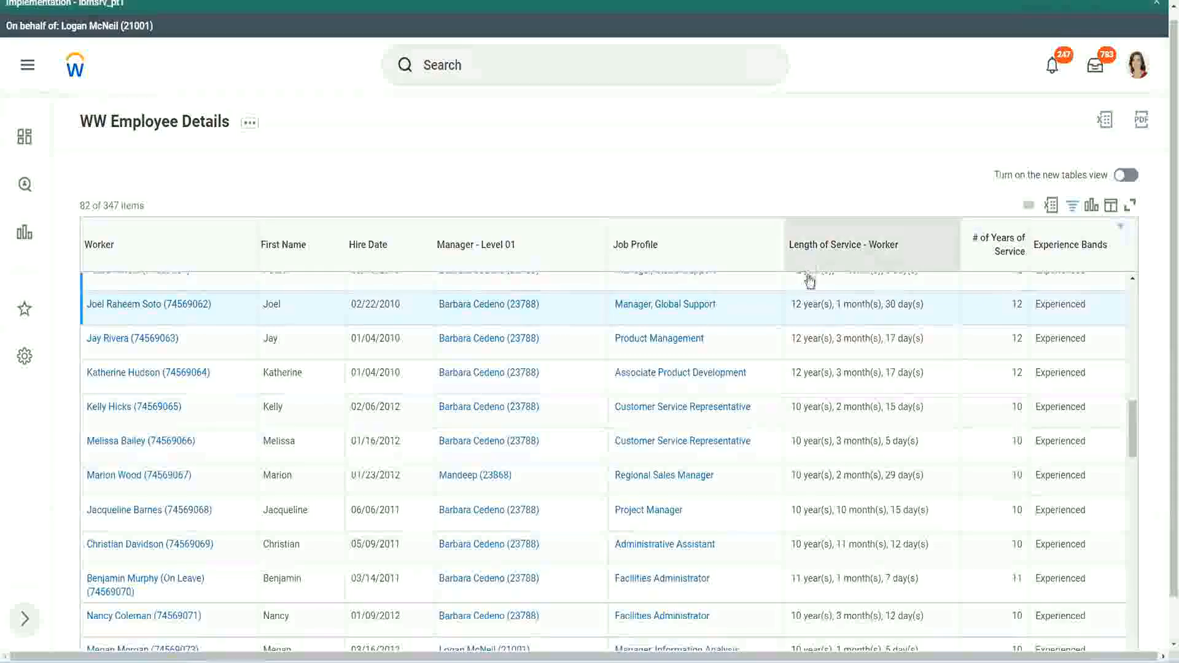
Step: Examine the years, months and days of service and the # of Years of Service in the highlighted Manager, Global Support row
drag(797, 307, 790, 305)
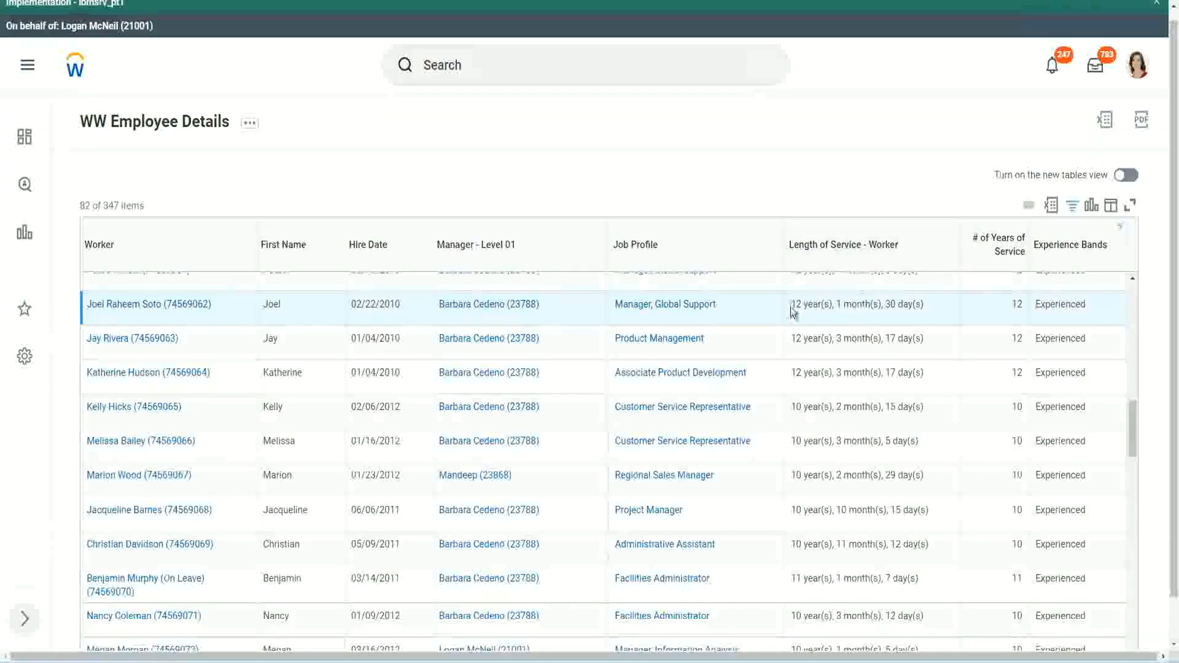
click(830, 305)
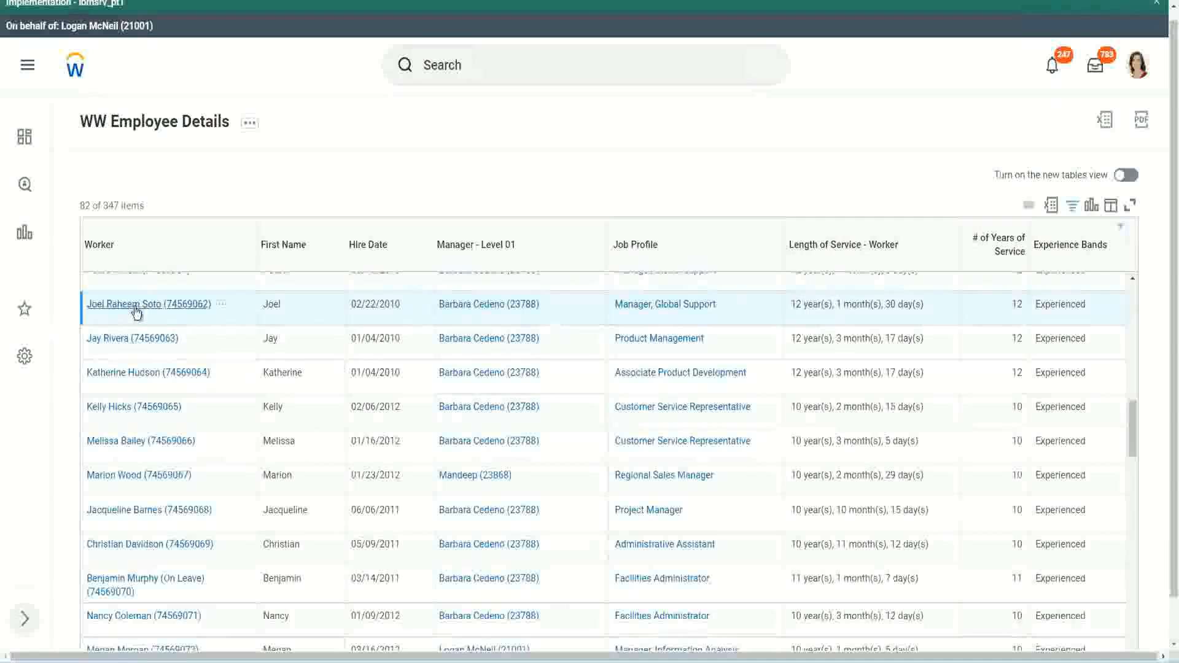
double_click(793, 304)
double_click(838, 304)
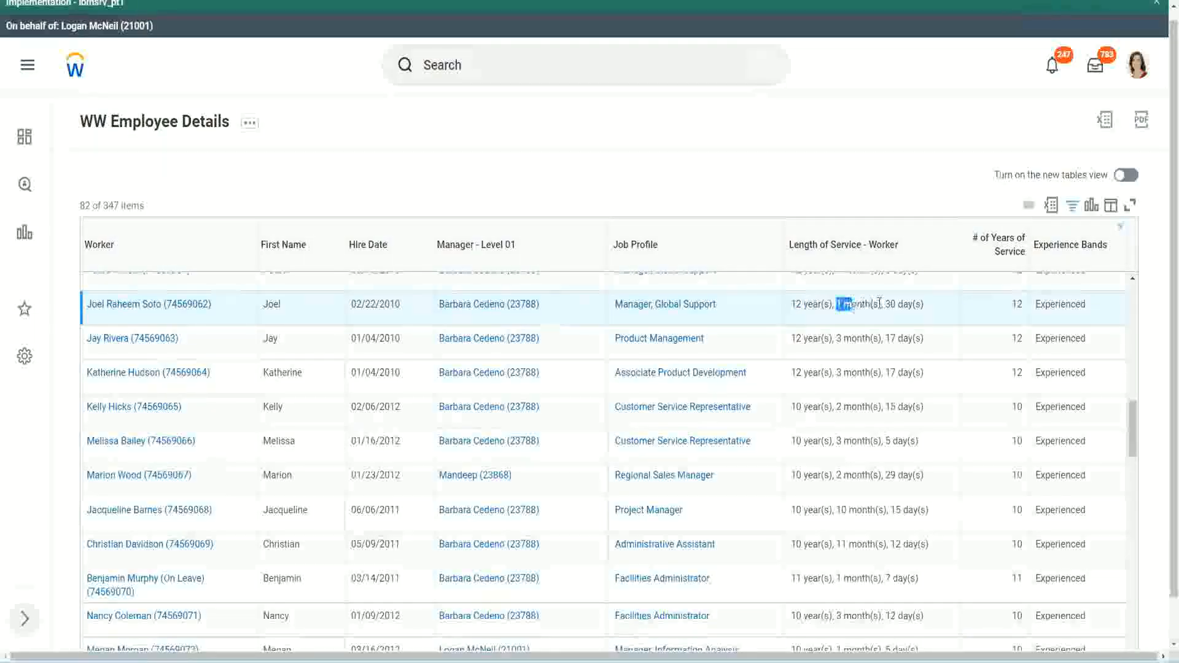
double_click(892, 304)
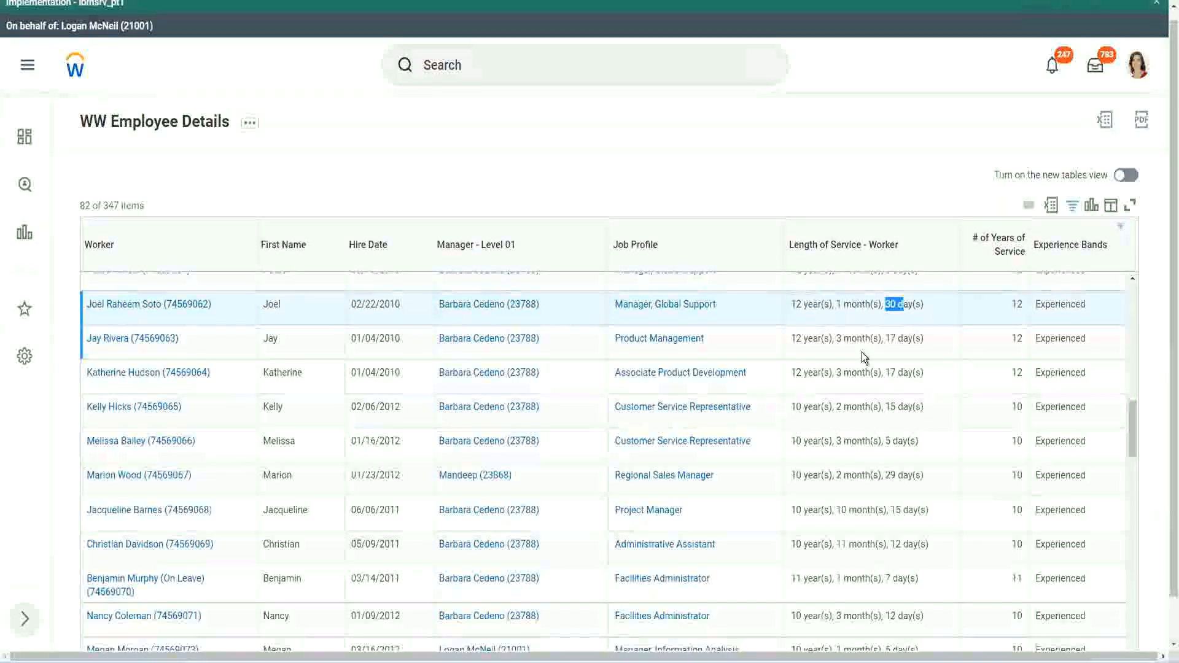
double_click(1021, 303)
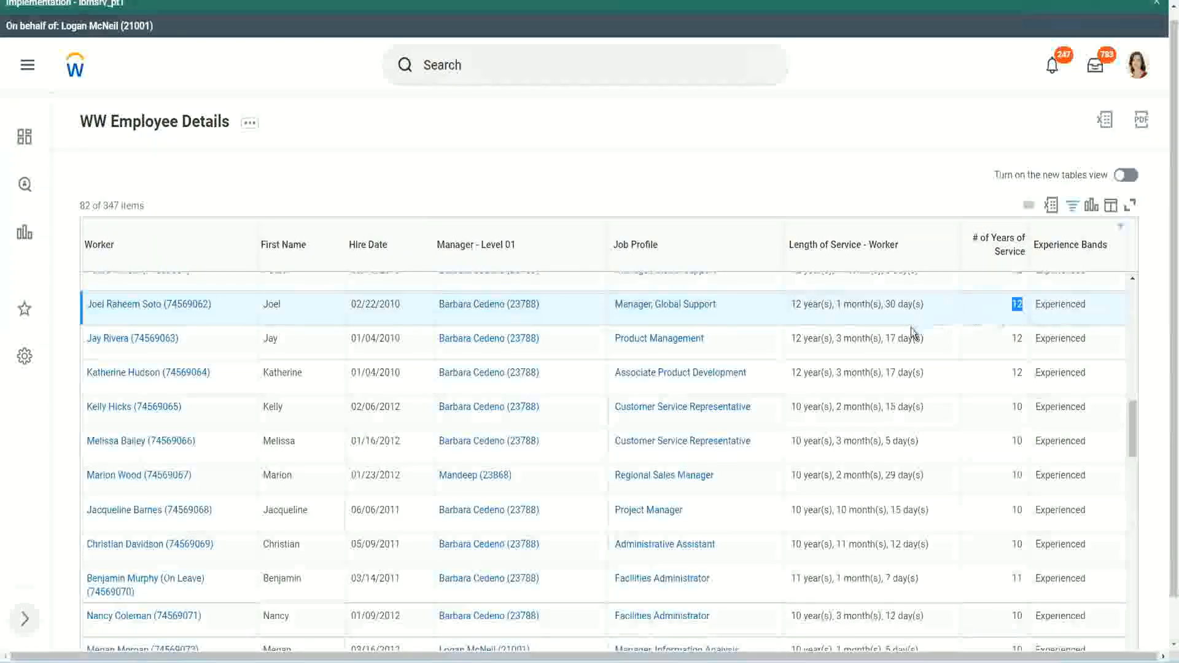
Step: Examine the Length of Service and # of Years of Service values in the Administrative Assistant row
click(813, 545)
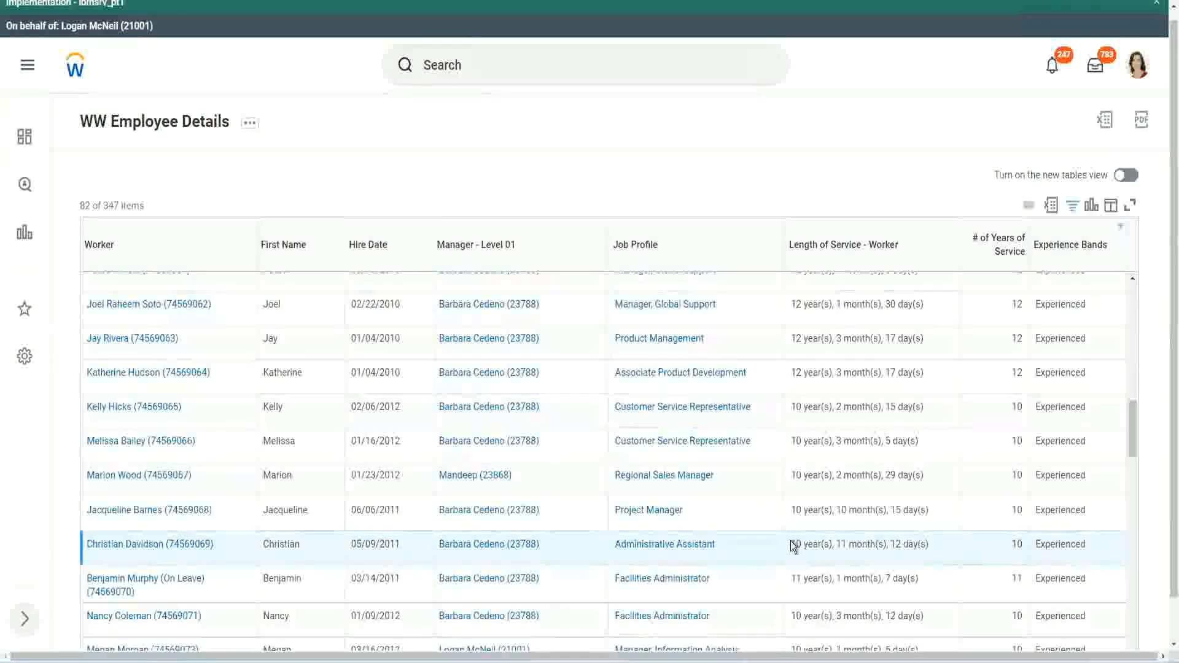
drag(837, 541, 902, 544)
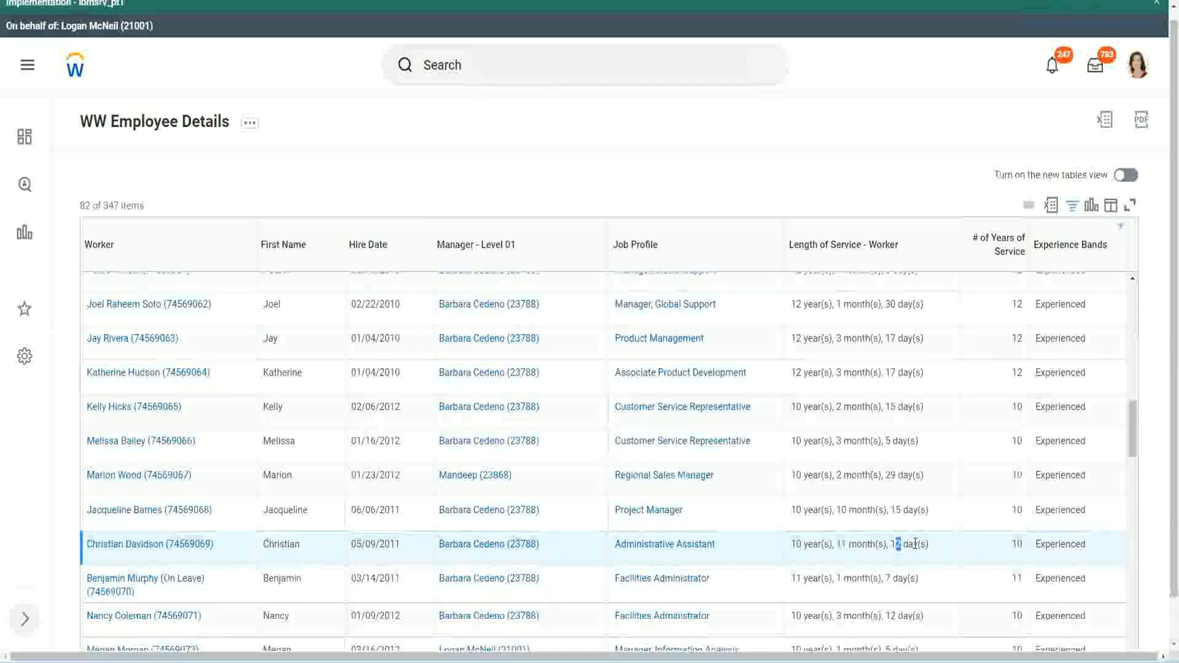
click(915, 544)
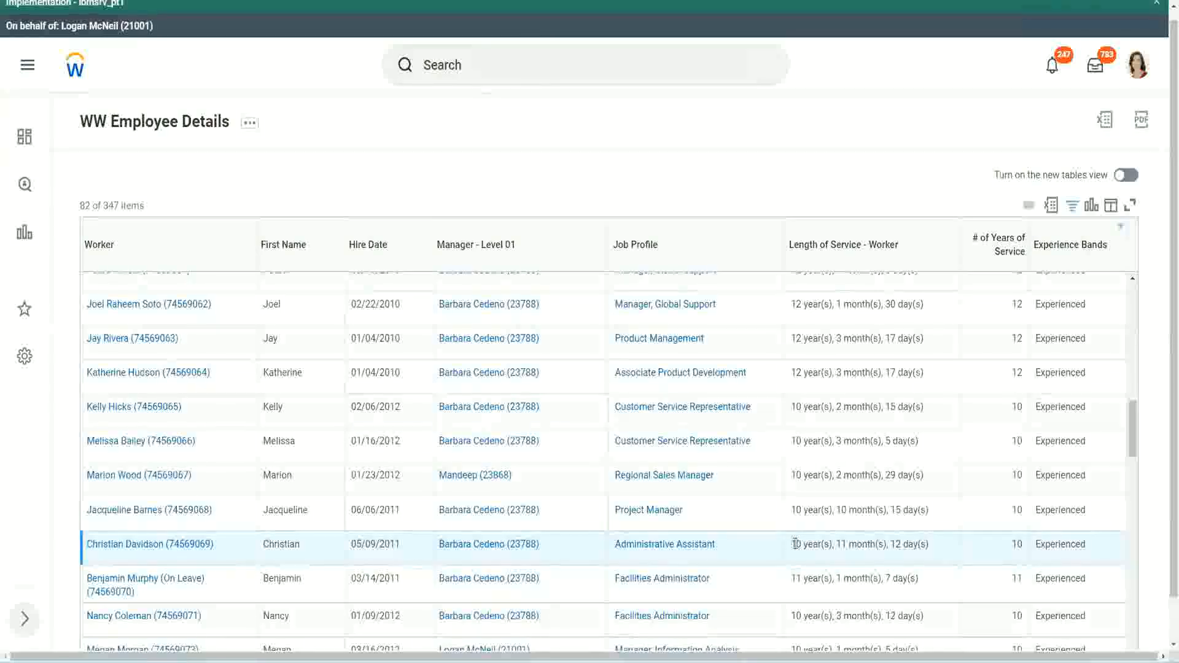
double_click(1017, 544)
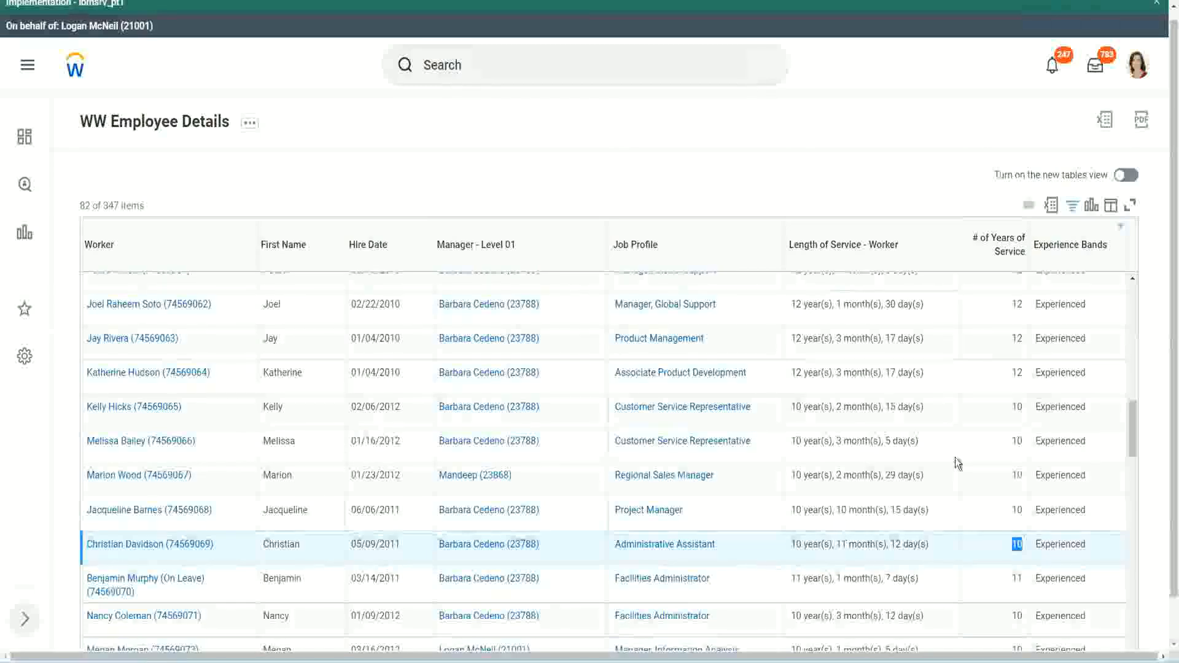
click(1012, 375)
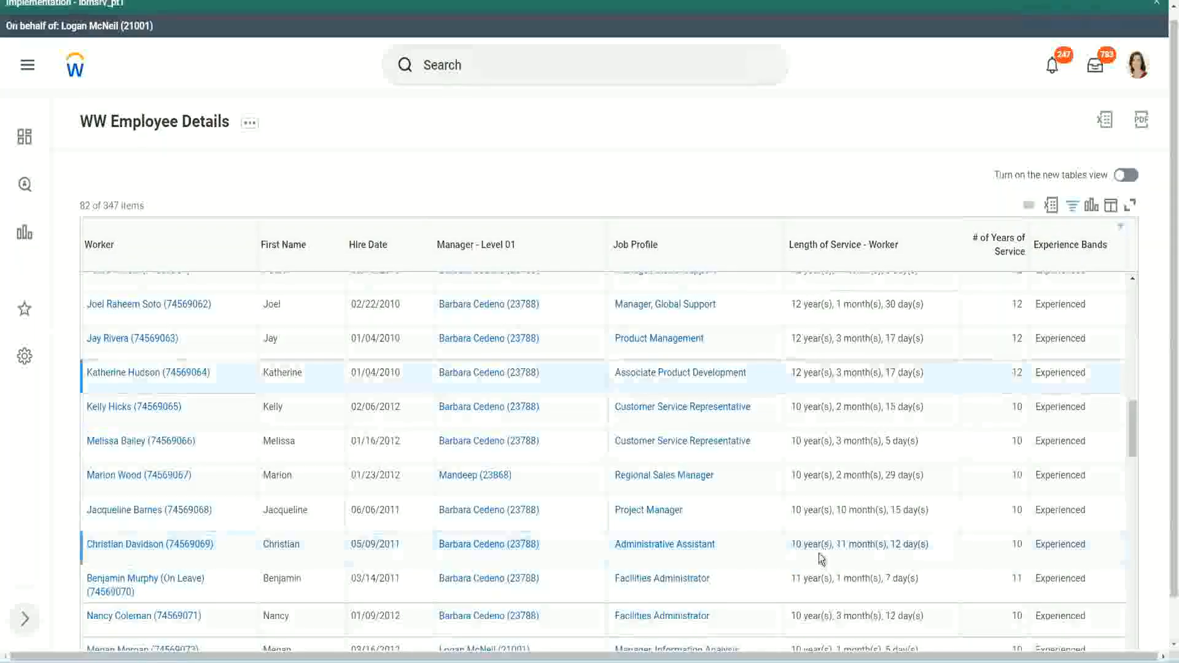
drag(792, 544, 889, 541)
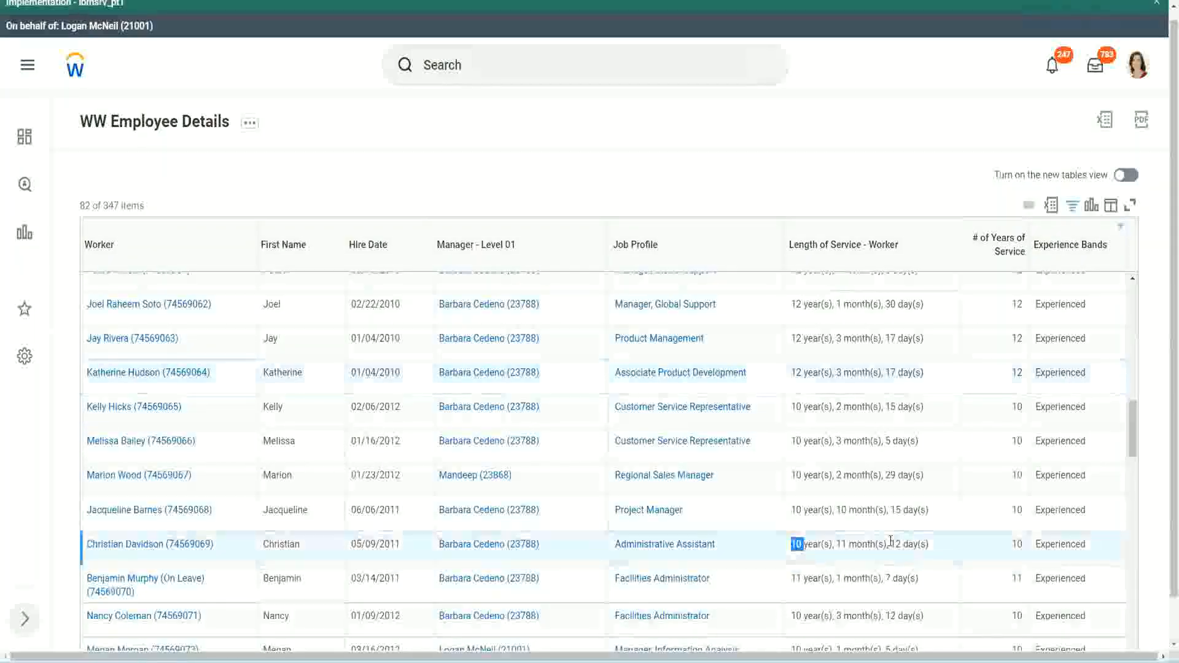
click(891, 541)
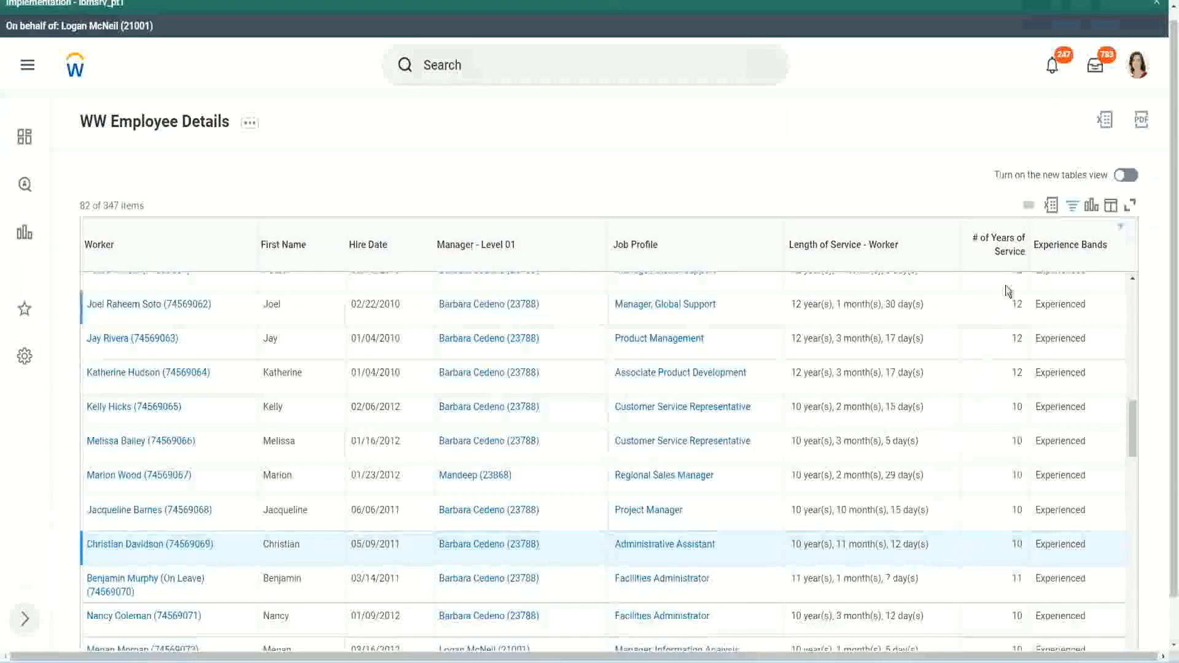
Step: Compare Length of Service with # of Years of Service in the Global Support and Administrative Assistant rows, and check the Project Manager row's months
drag(1012, 304, 1022, 304)
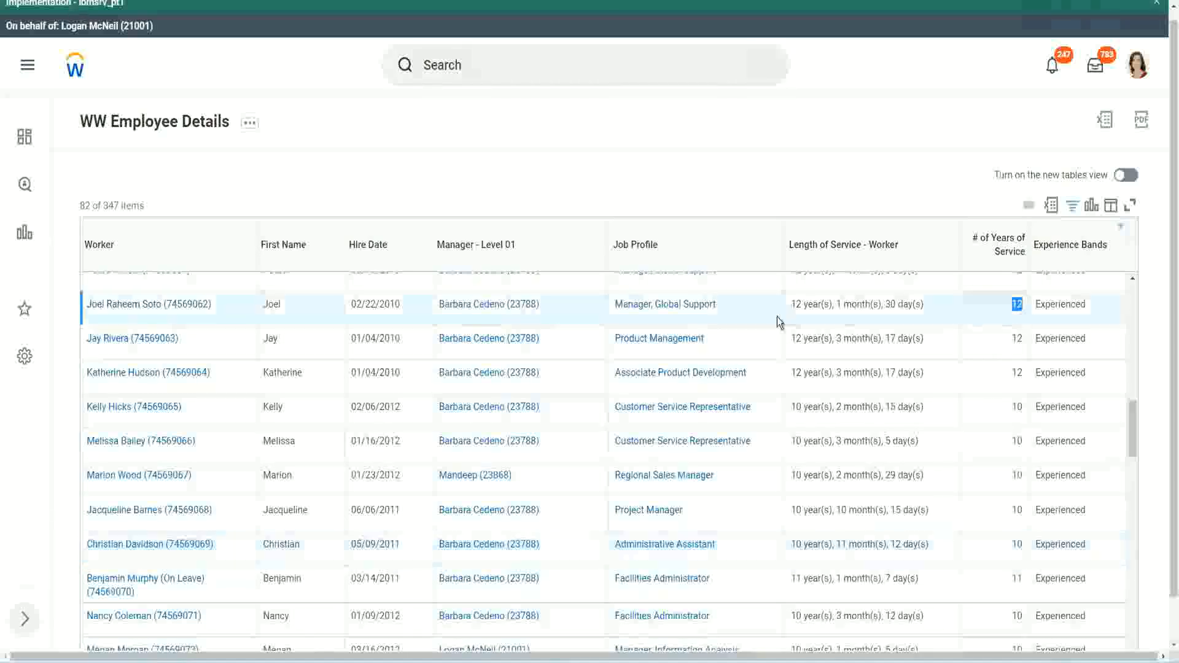
drag(790, 305, 943, 304)
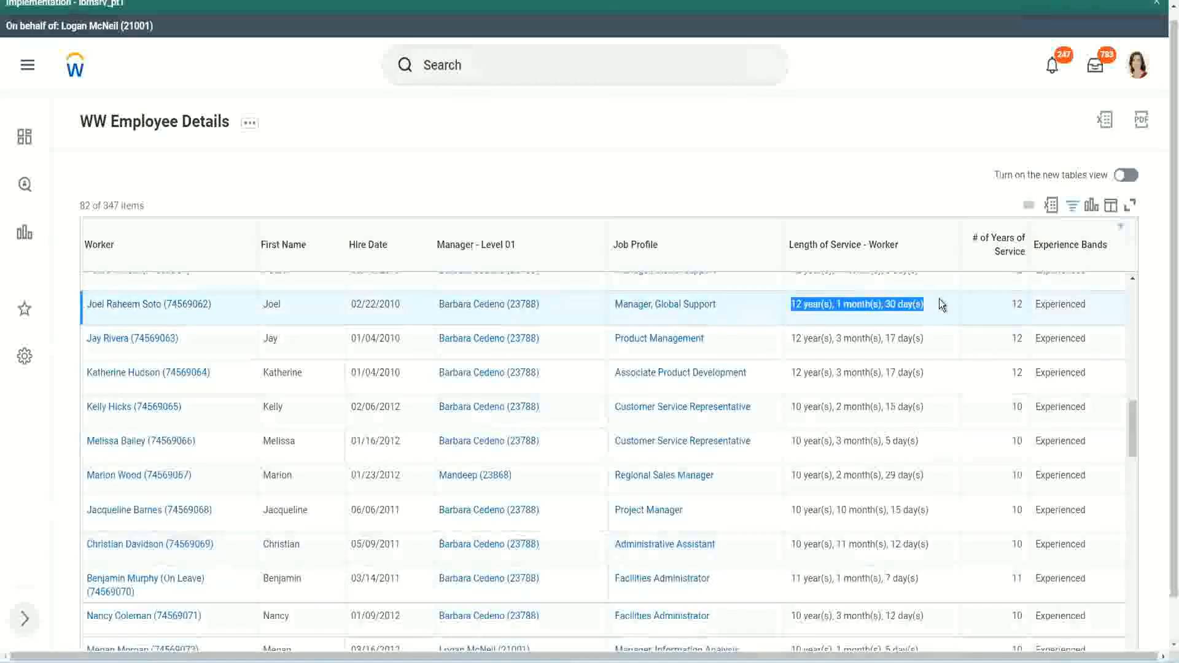
click(915, 543)
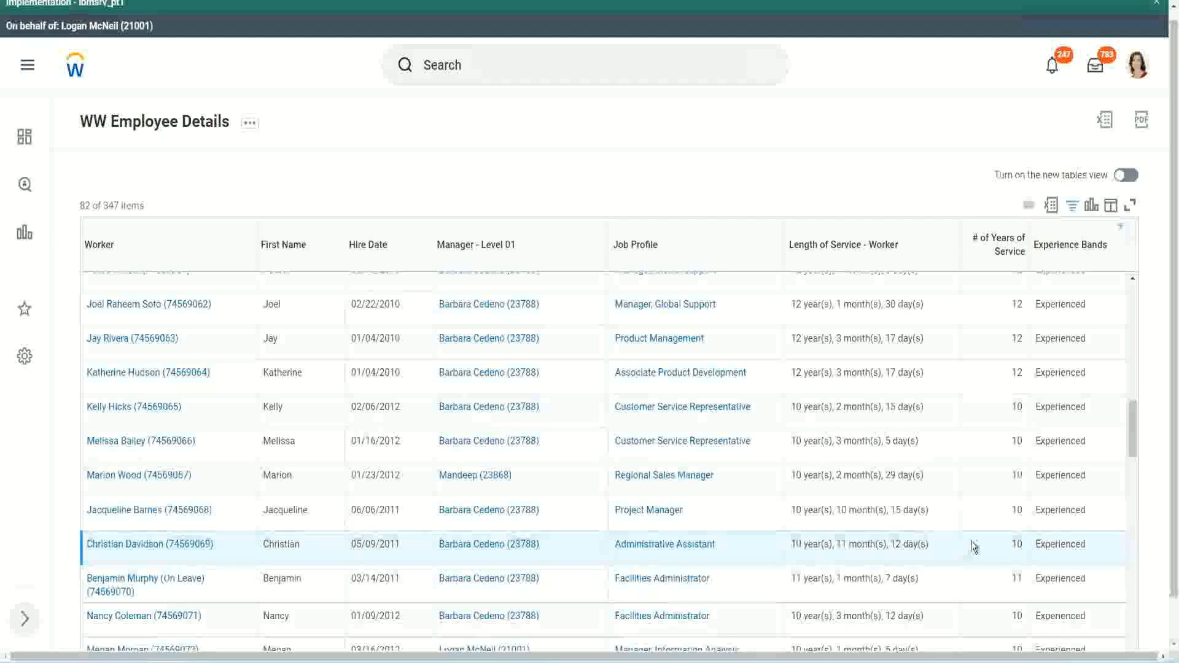
double_click(1018, 543)
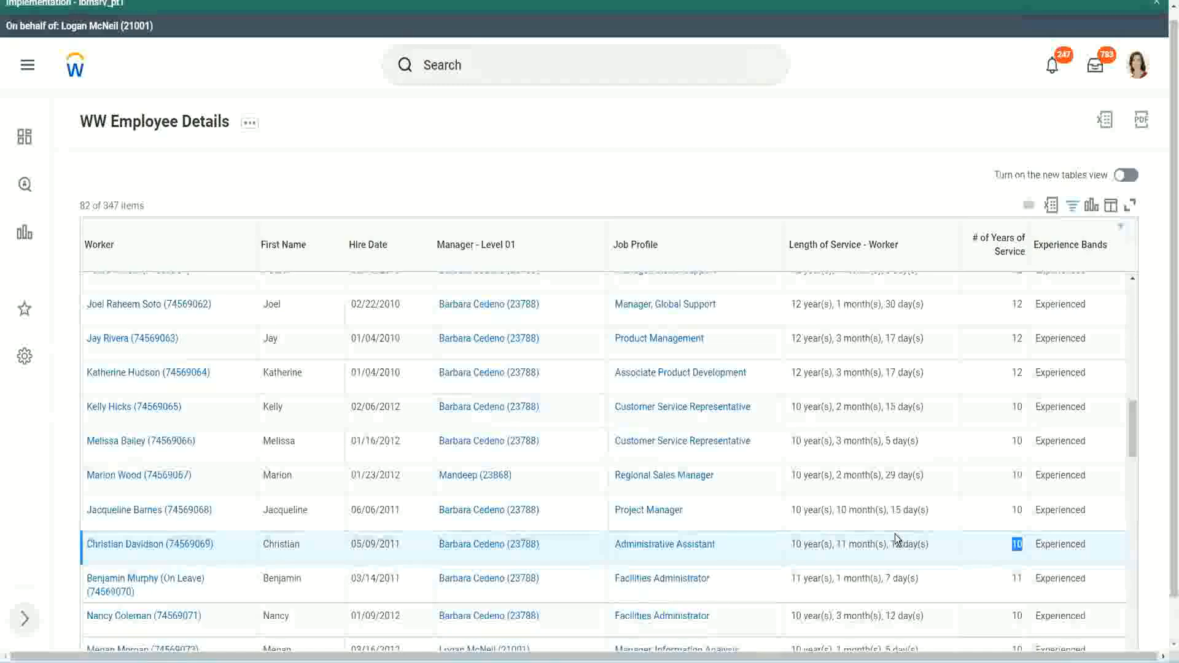
click(974, 548)
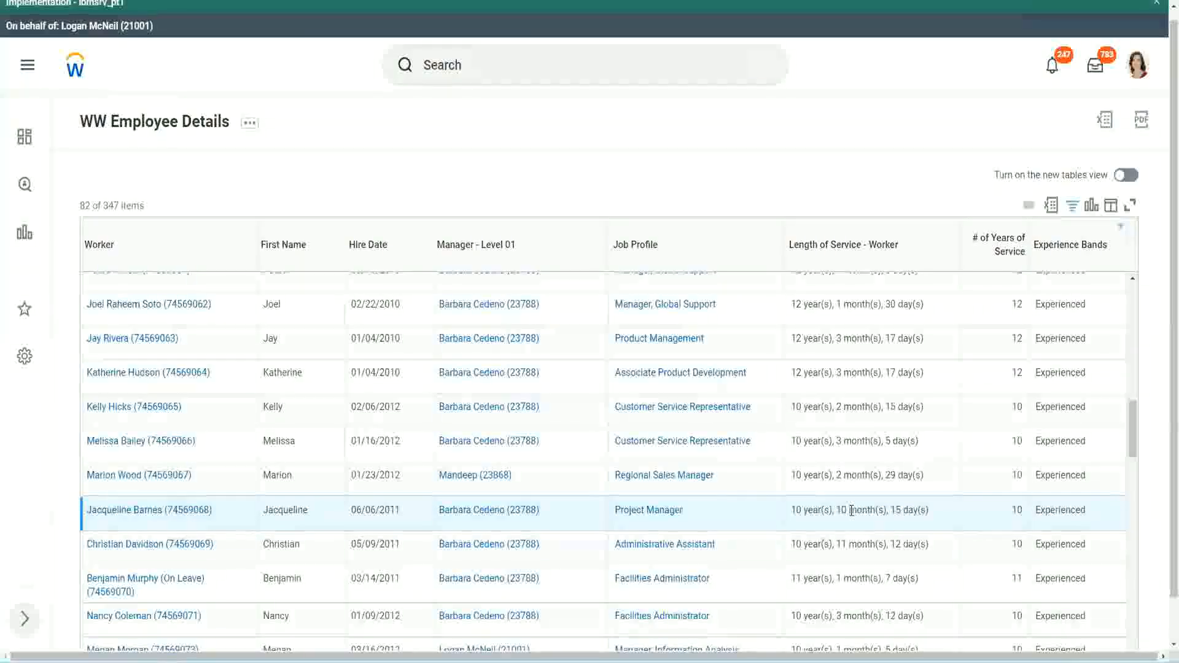
drag(852, 511, 836, 510)
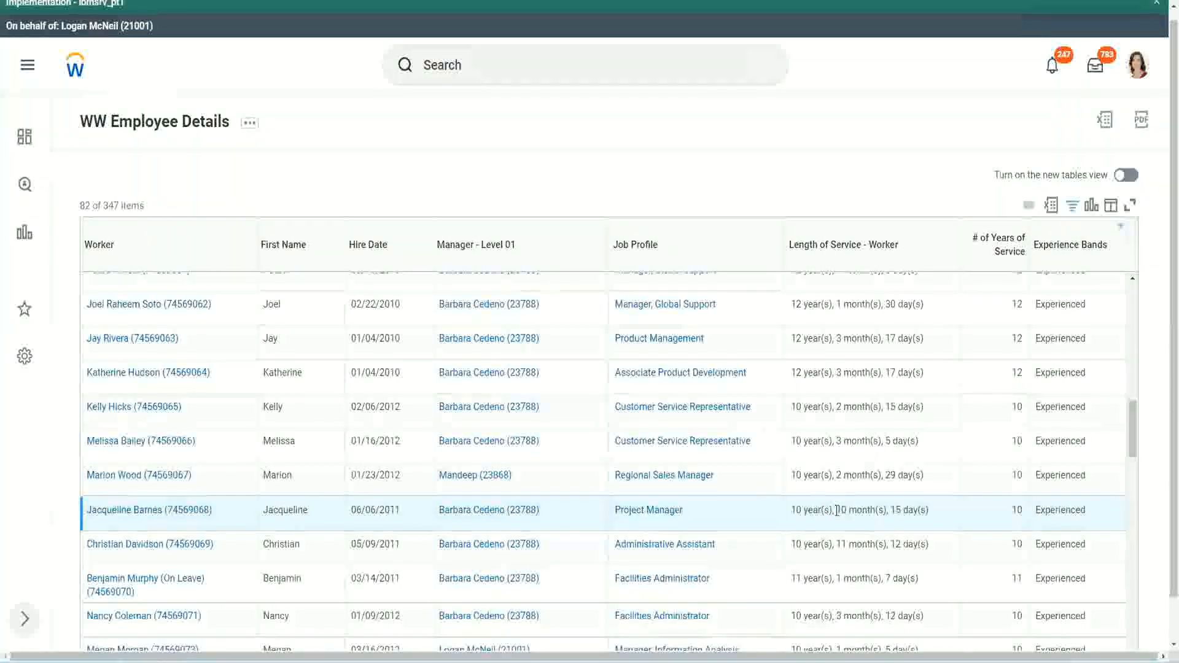
click(881, 510)
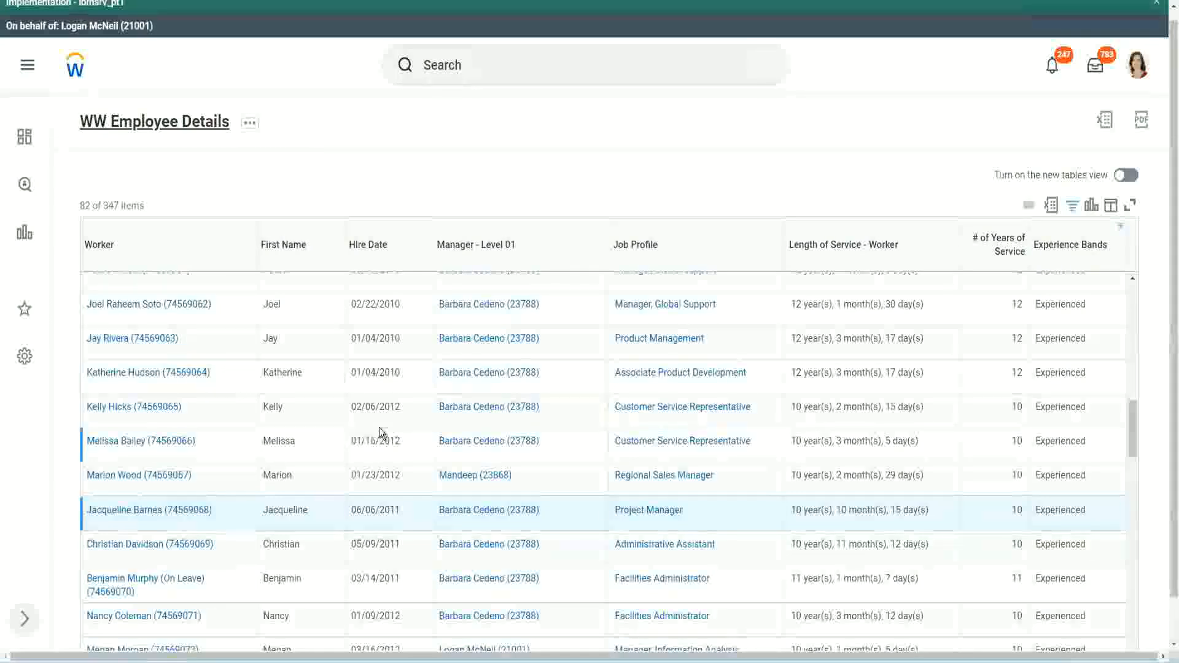
Step: Open the calculated field CF-WW-Eval Exp-Derive Experience Bands from Years of Service in a new tab and dismiss the Implementation banner
scroll(393, 429, down, 4)
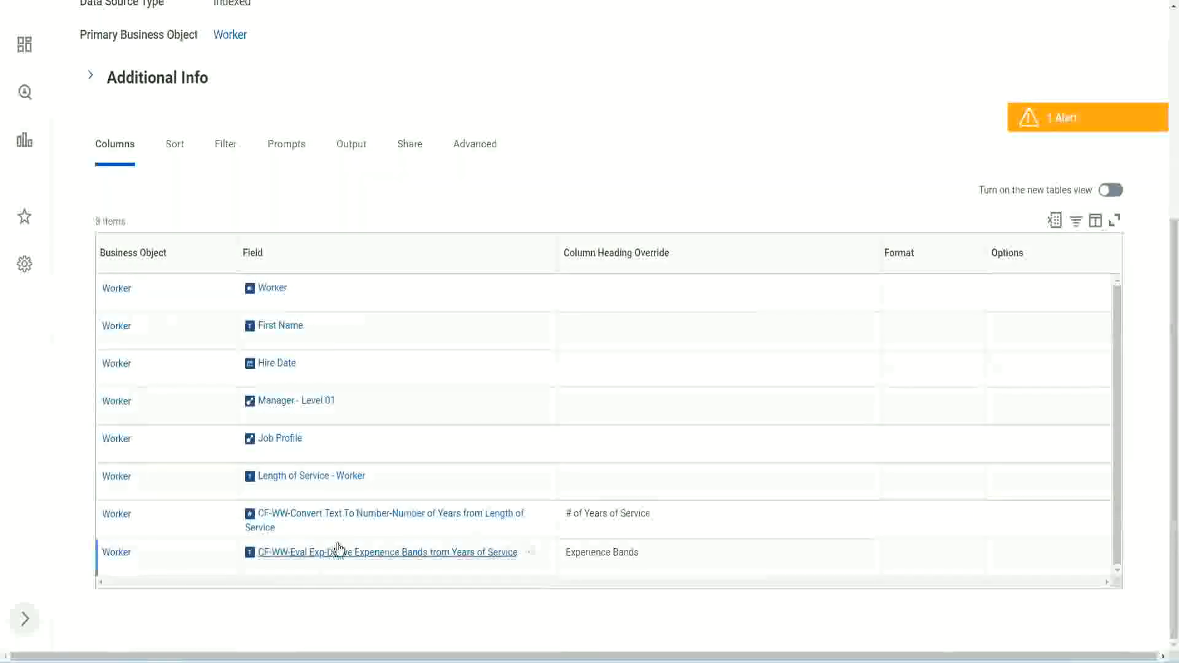
right_click(320, 556)
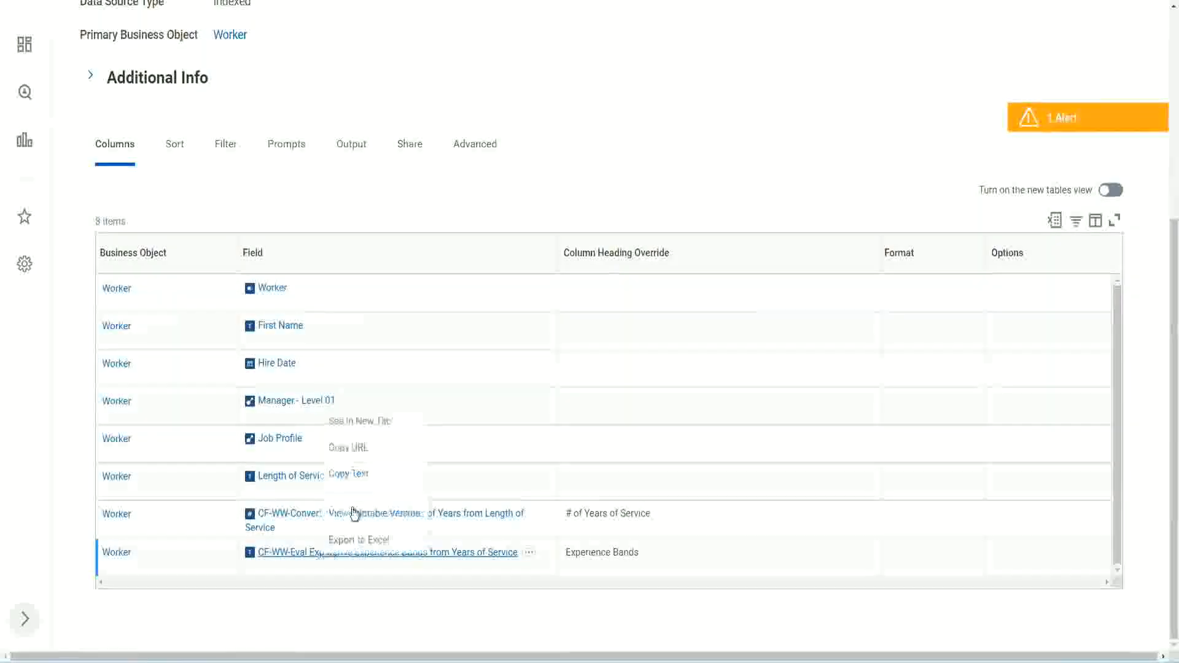
click(376, 421)
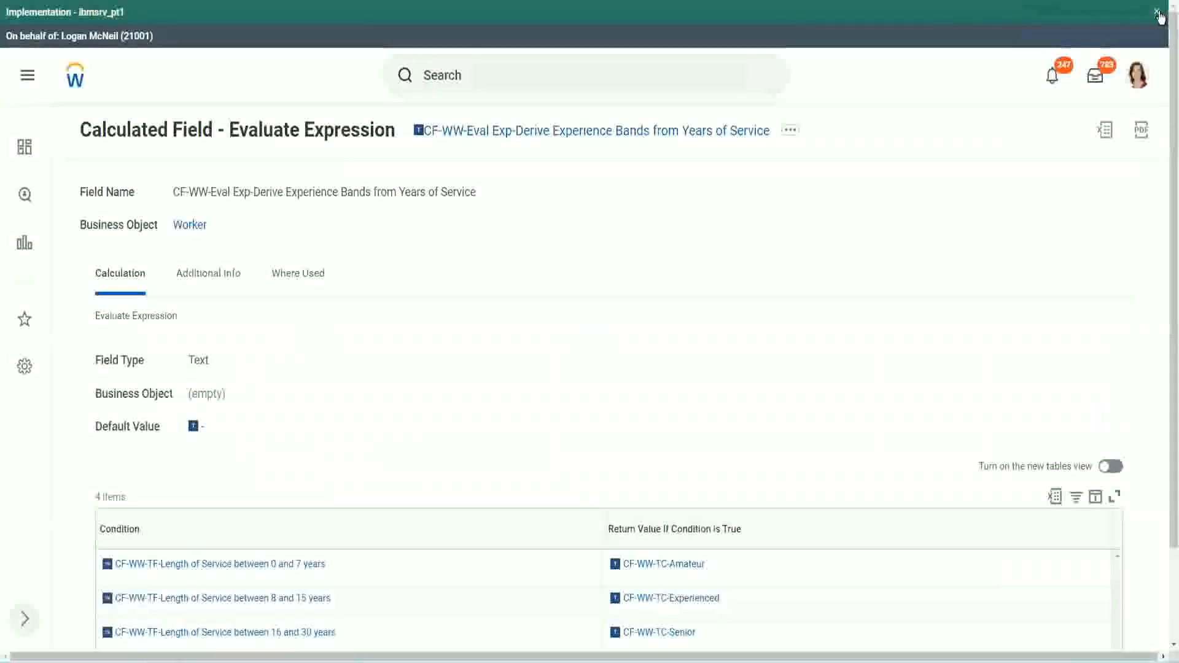
click(1158, 14)
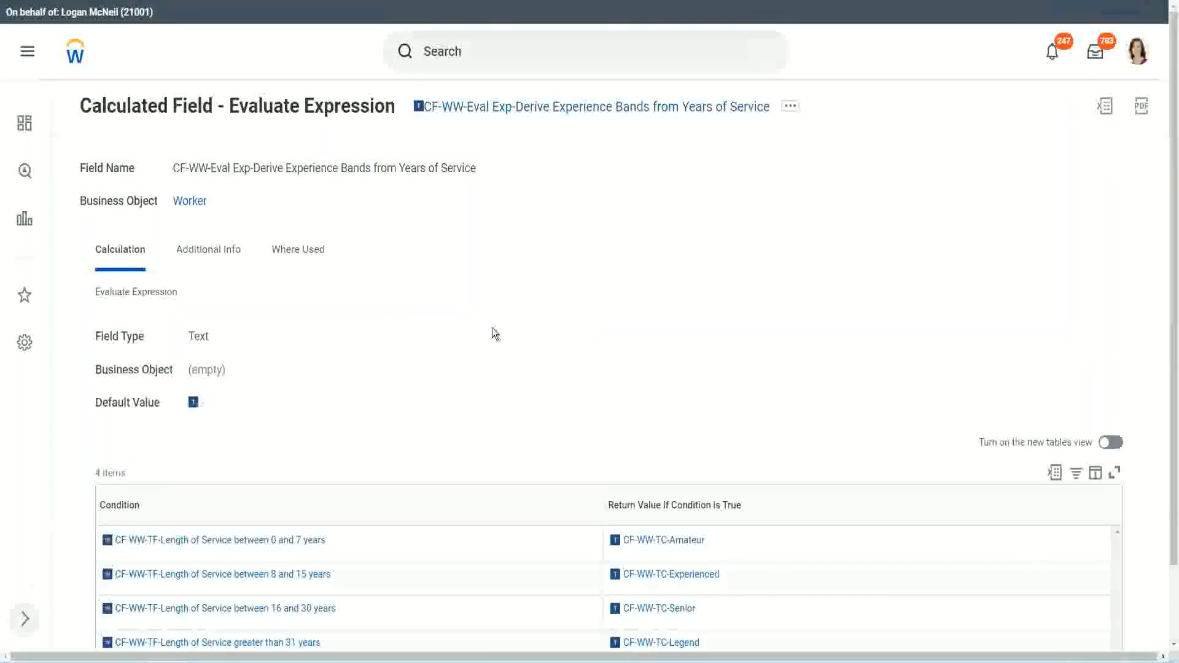
scroll(469, 346, down, 1)
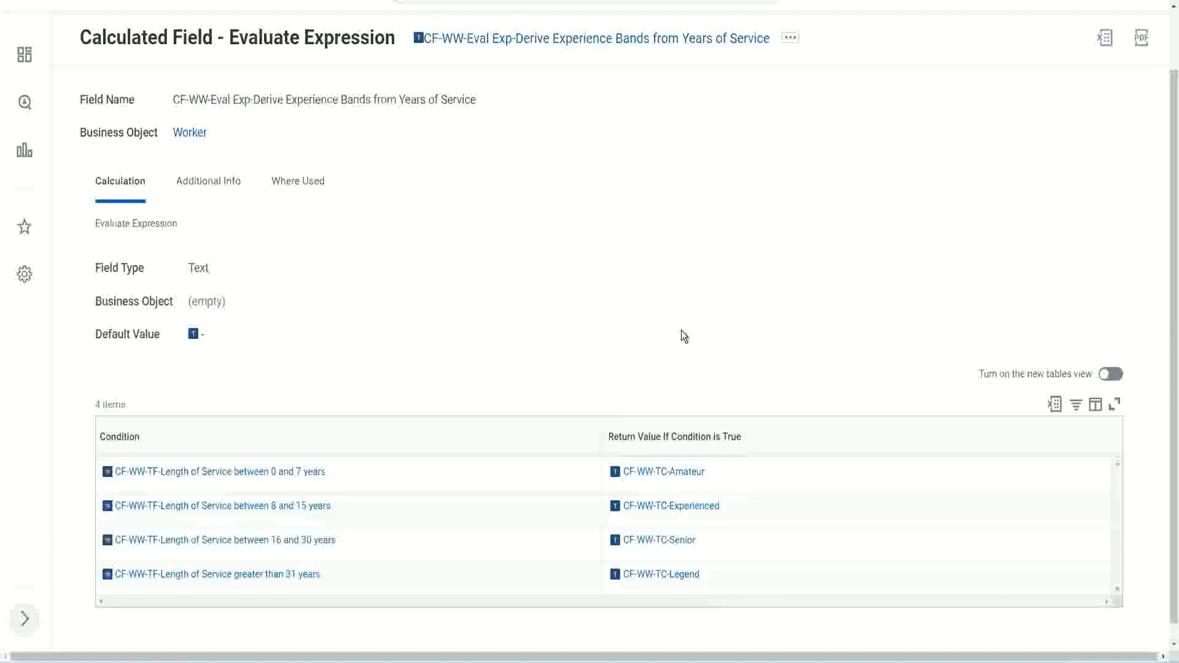
Step: Copy the name of the Evaluate Expression calculated field as text
click(534, 433)
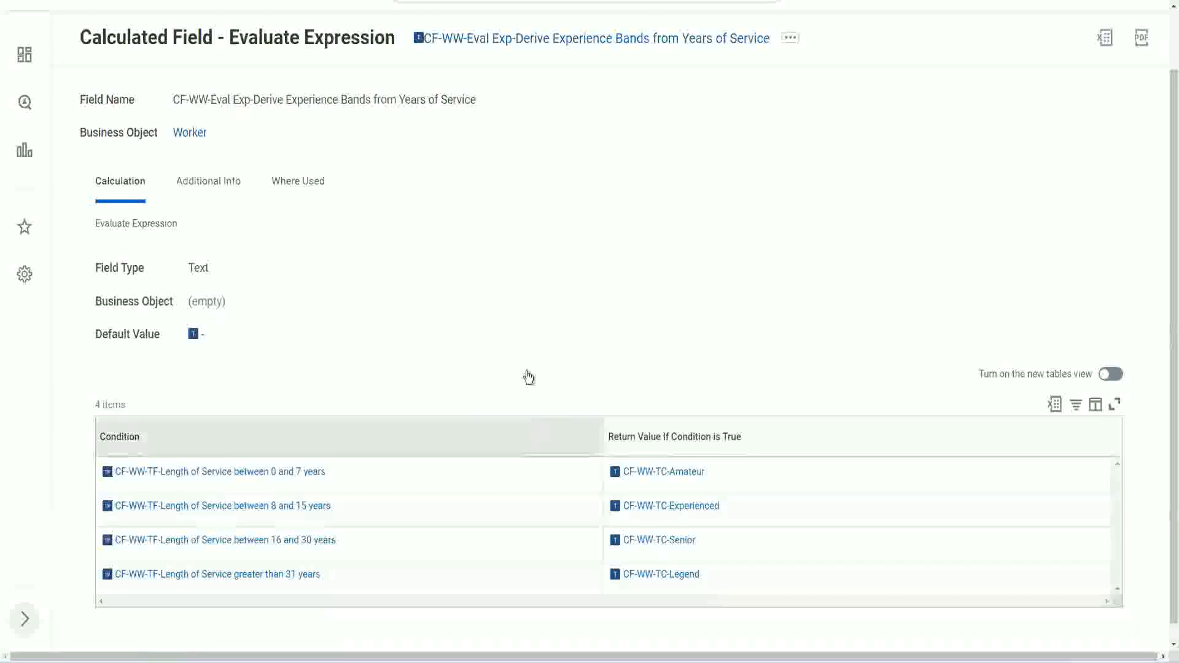
click(528, 288)
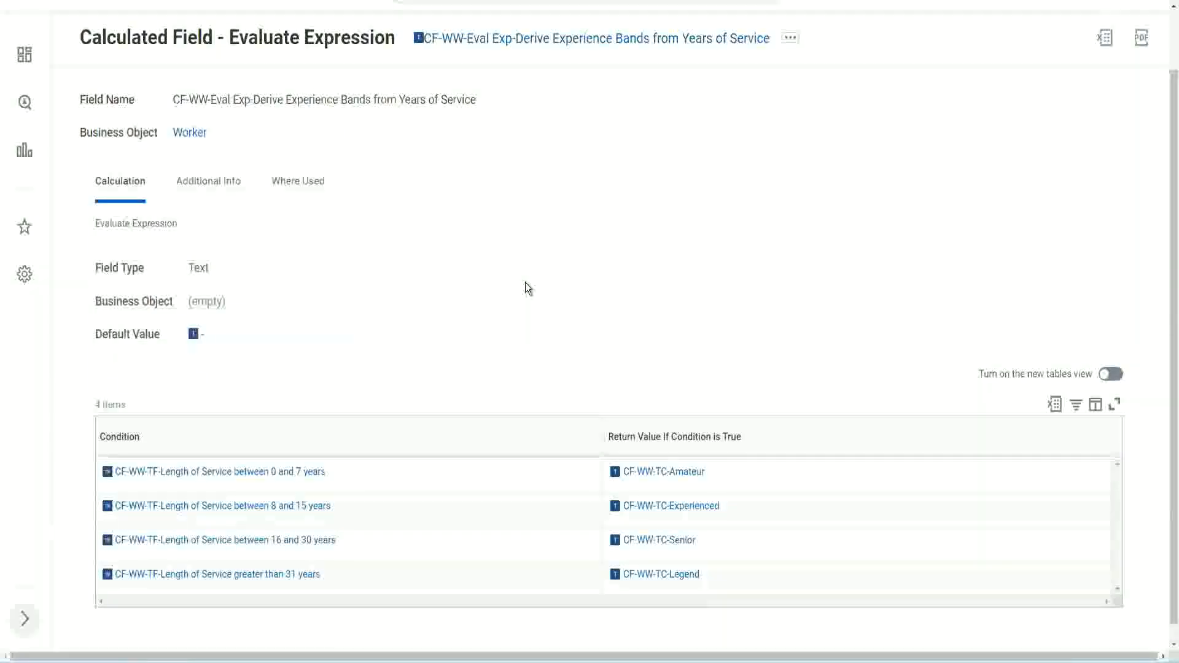
right_click(520, 41)
click(536, 122)
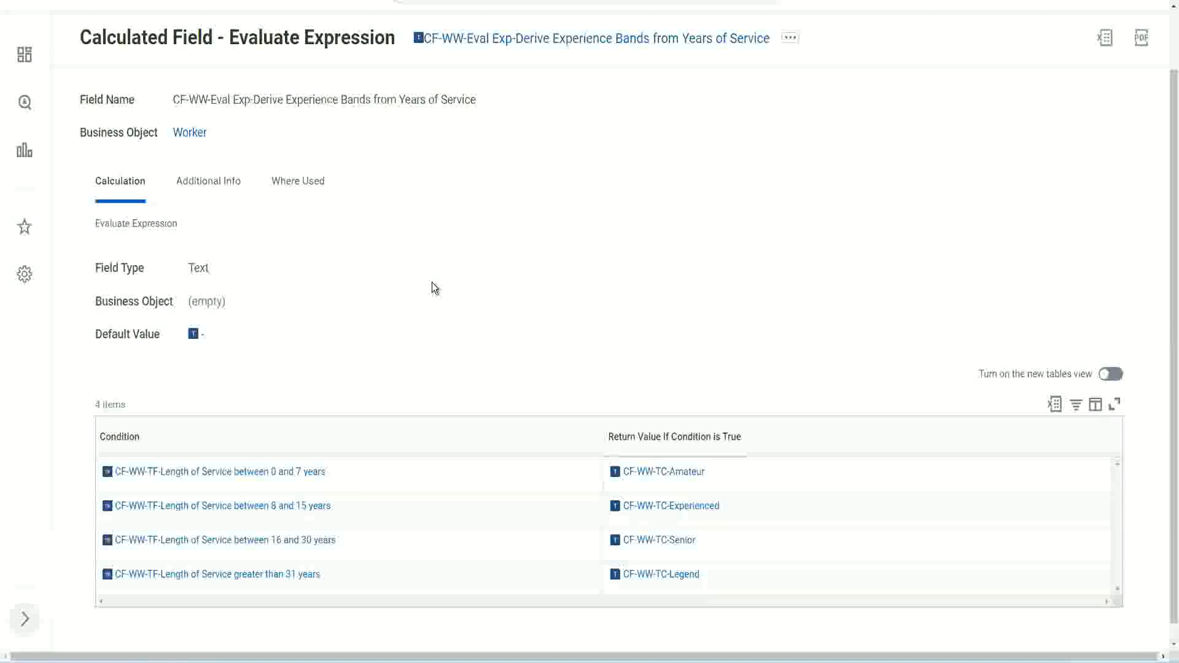
Step: Return to the WW Employee Details report definition and open the Create Calculated Field task by searching for "create cal field"
scroll(458, 243, up, 2)
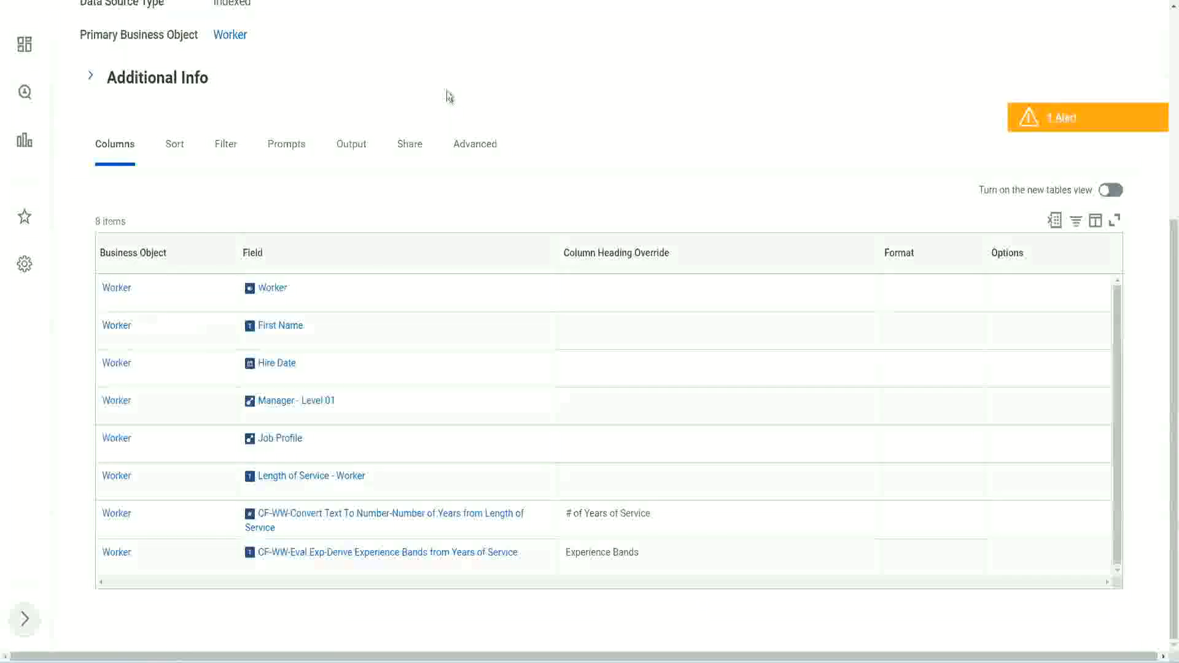
scroll(455, 184, up, 5)
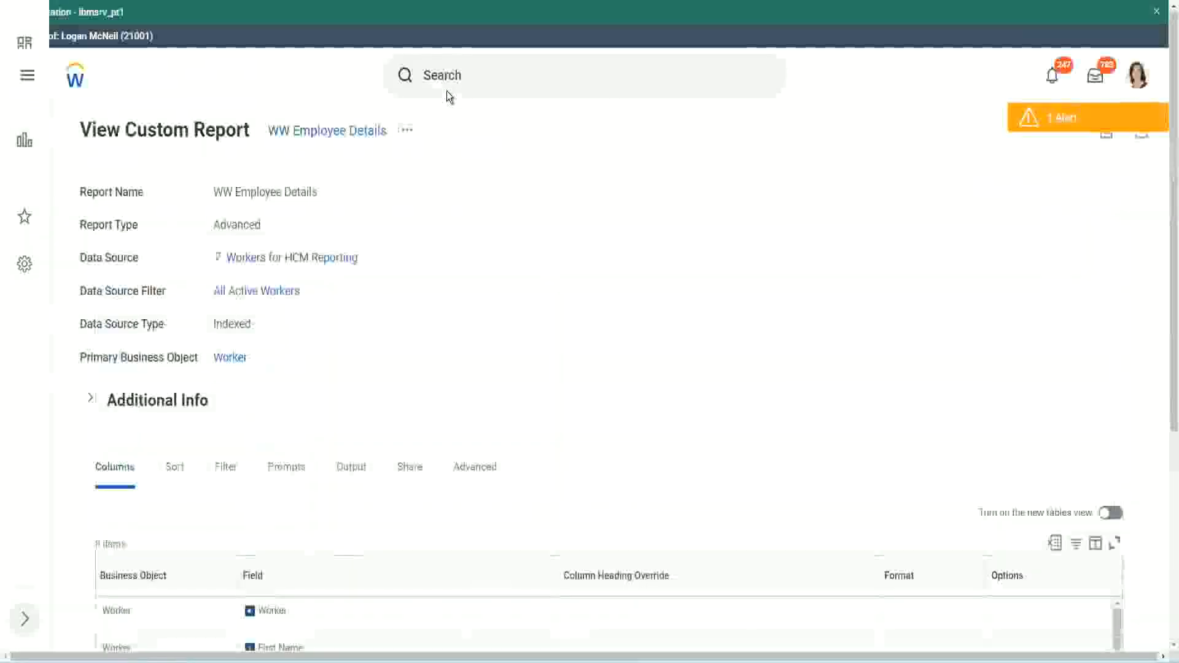
click(479, 73)
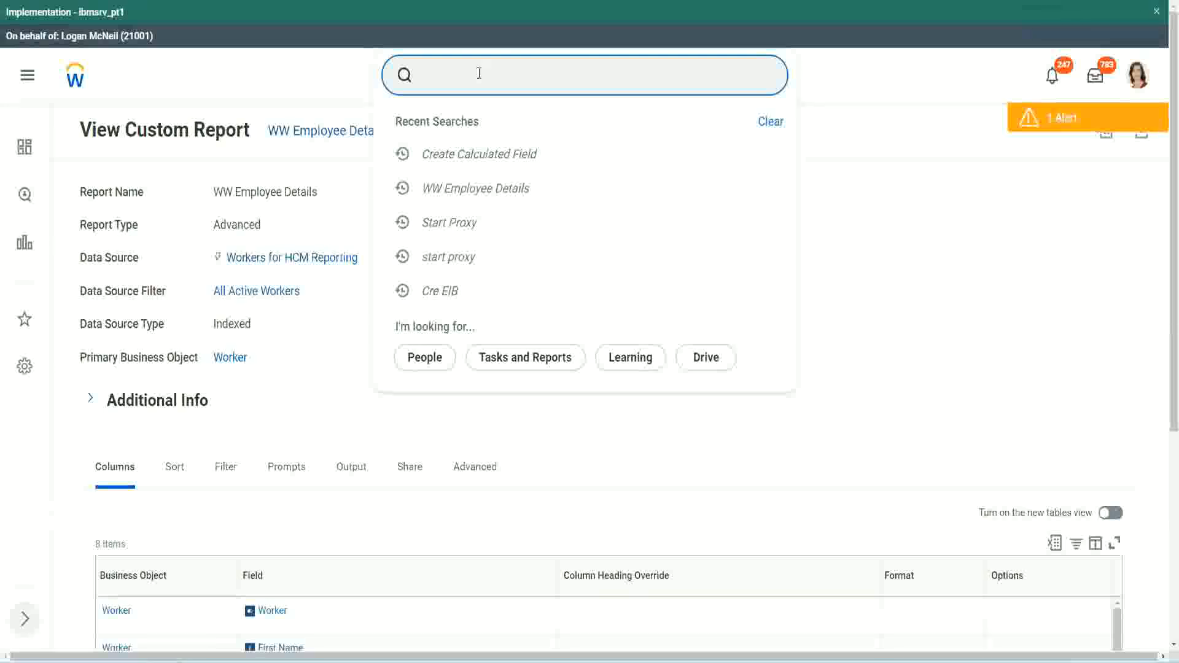
text(create cal field)
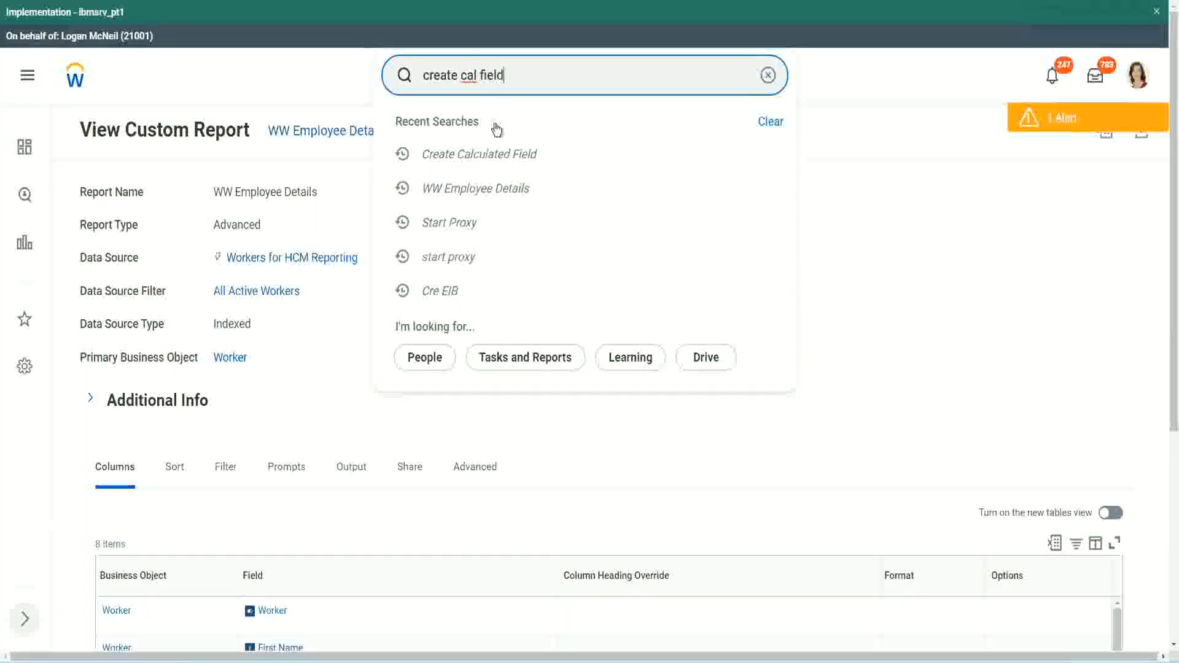
click(494, 126)
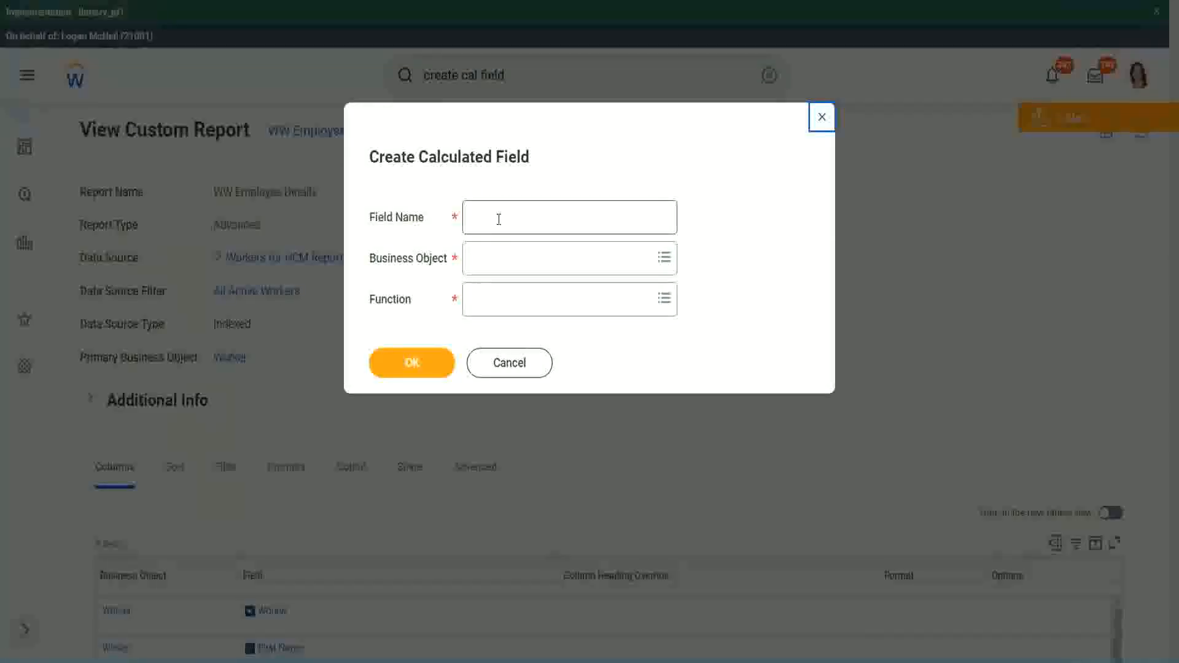
Step: Paste the copied name as the new calculated field's name and insert "Bands" after "CF-WW-Eval Exp"
click(498, 219)
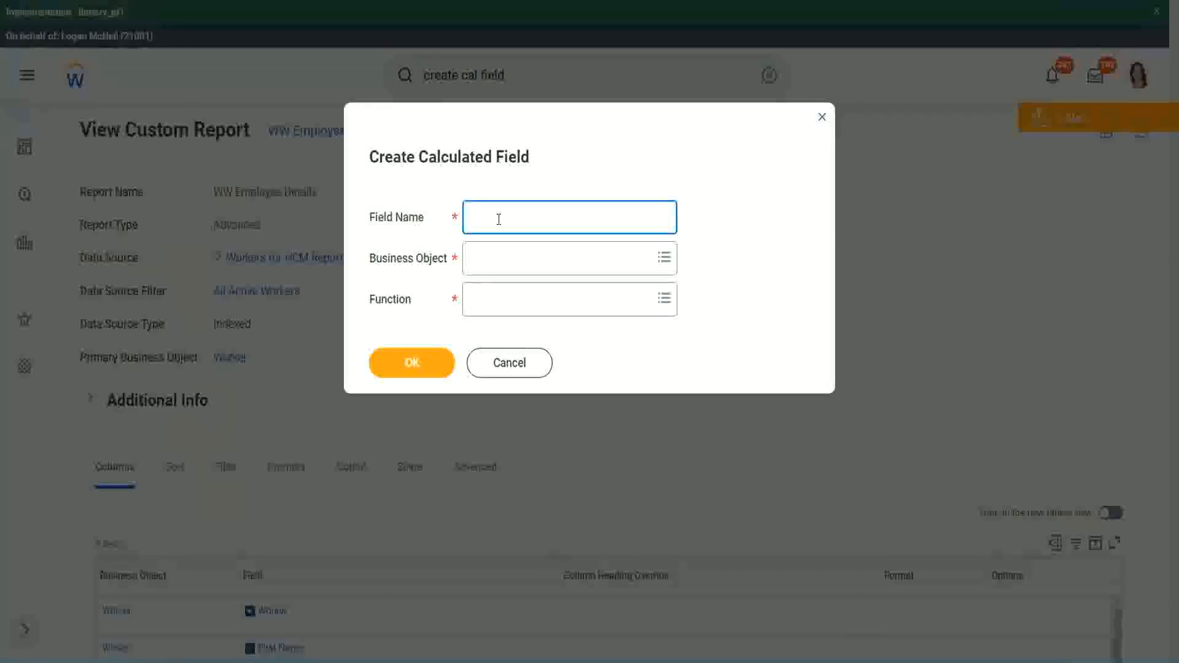
key(ctrl+v)
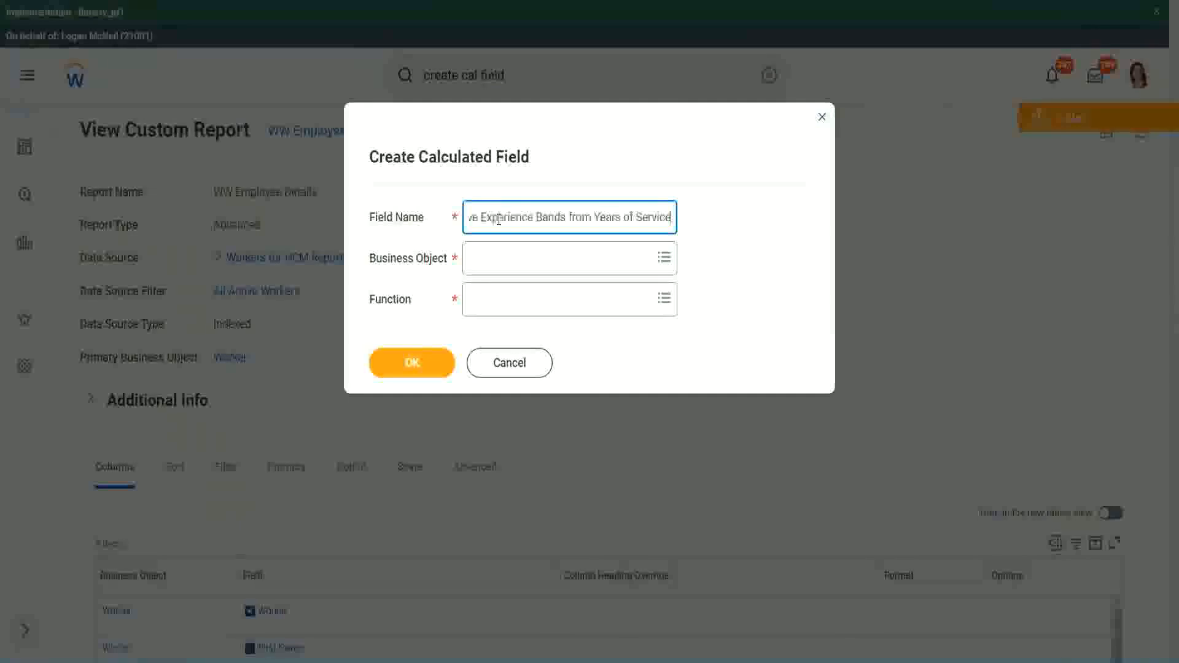
drag(538, 217, 432, 202)
click(532, 218)
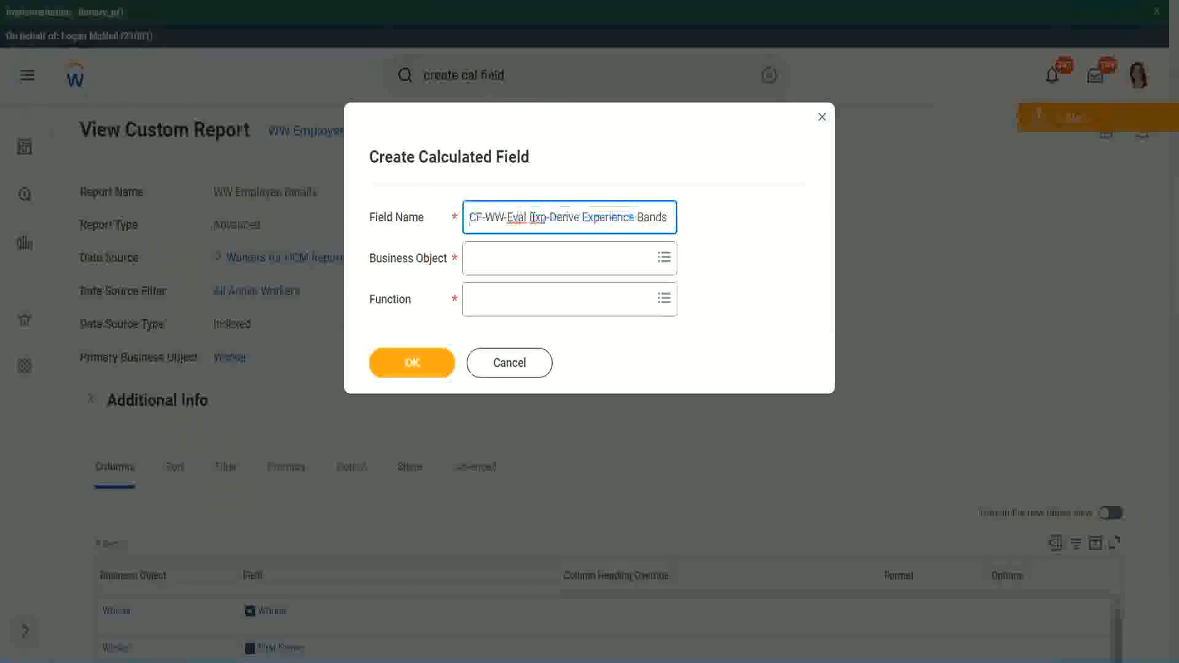
double_click(536, 218)
key(Right)
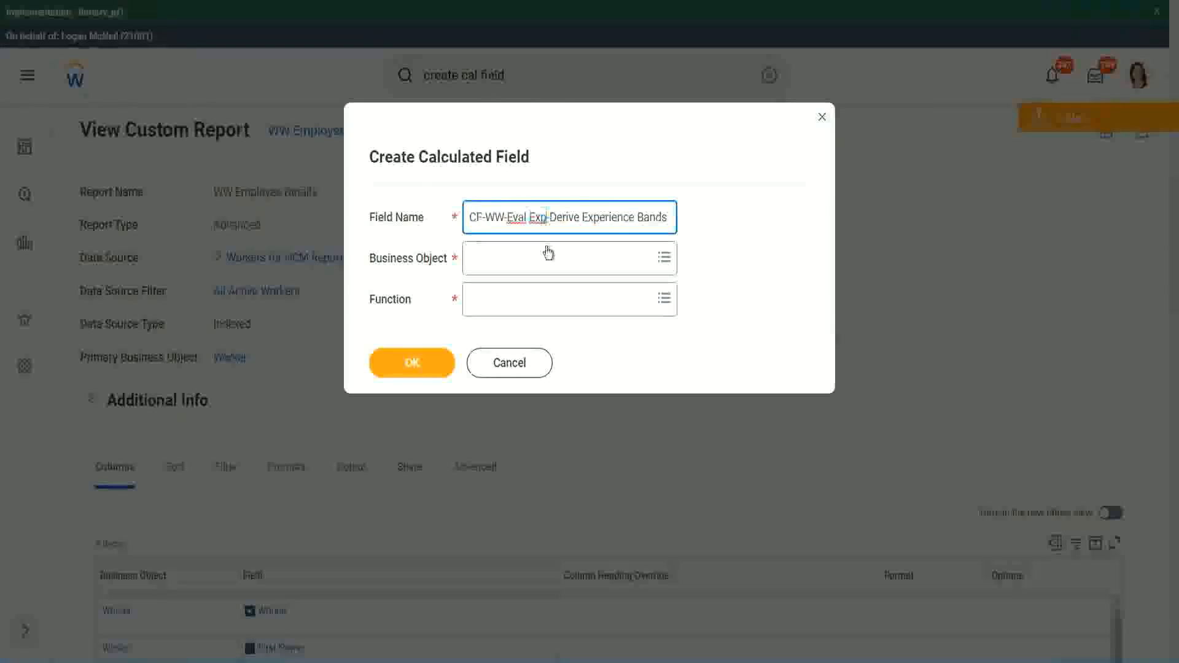
text(bands)
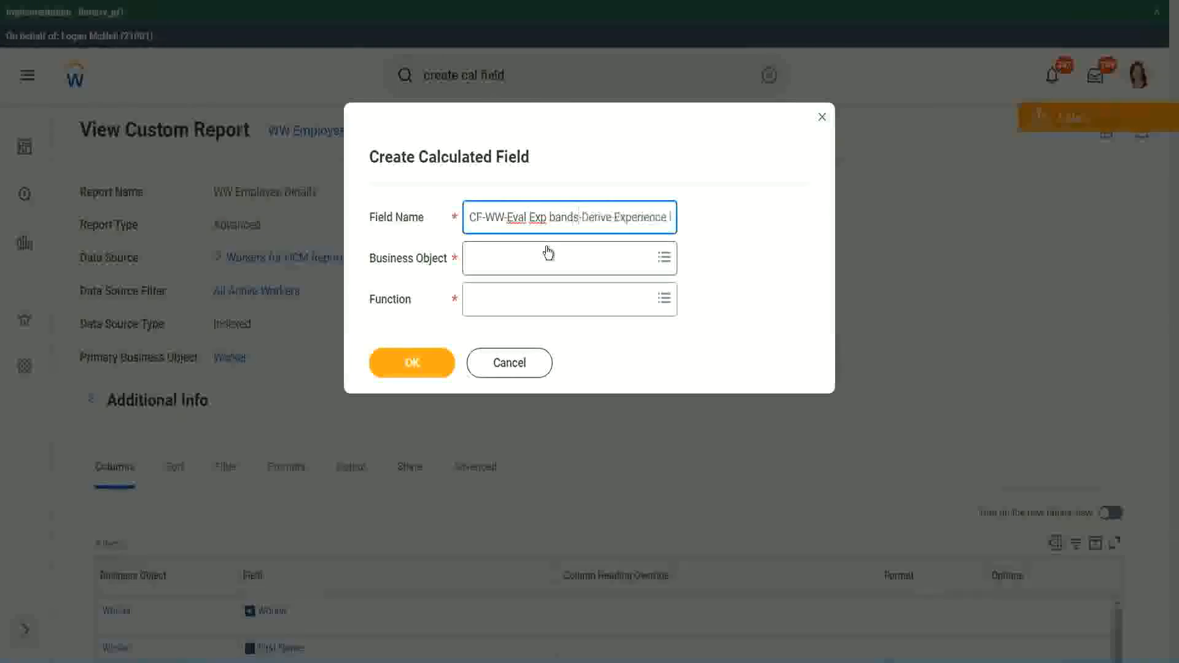
key(Left)
key(Left)
key(Left)
key(Left)
key(Left)
key(shift+Right)
text(B)
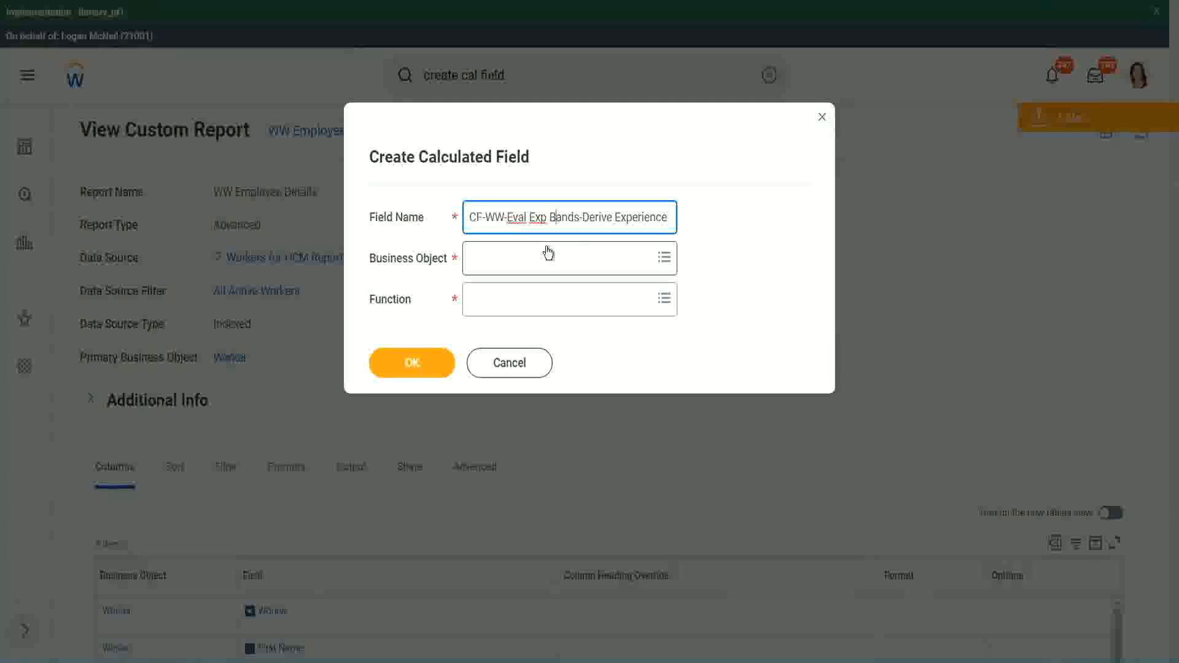
key(Right)
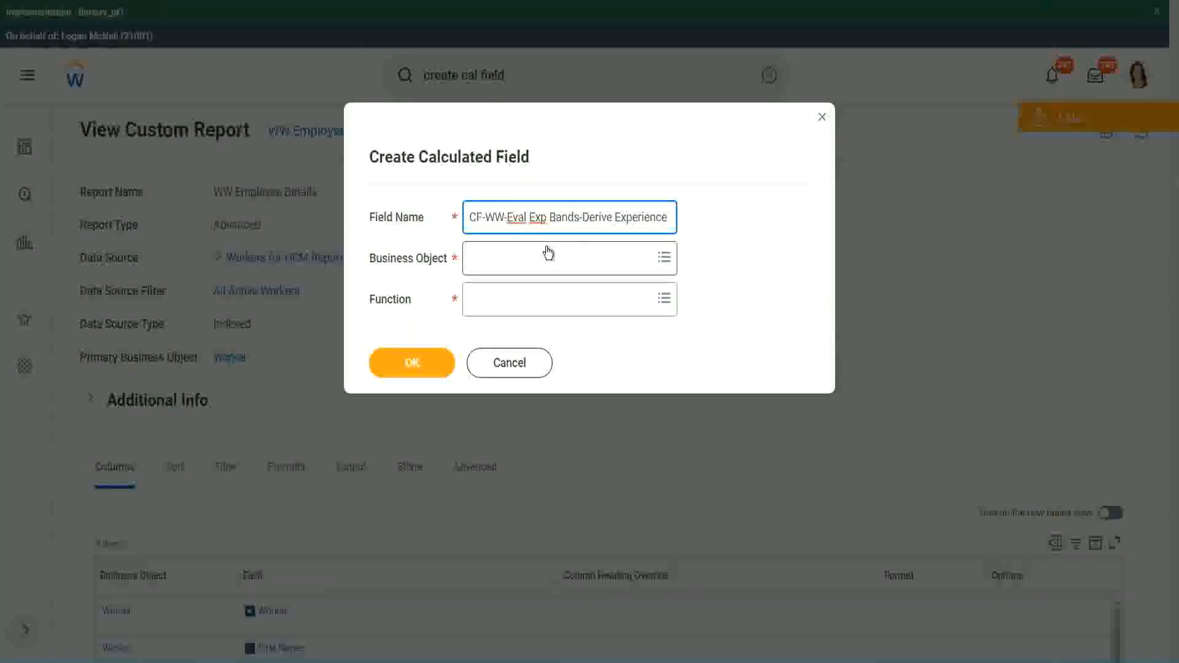
Step: Replace "Derive" with "Determine" in the field name, keeping "Experience Bands from Years of Service" after it
text(Band)
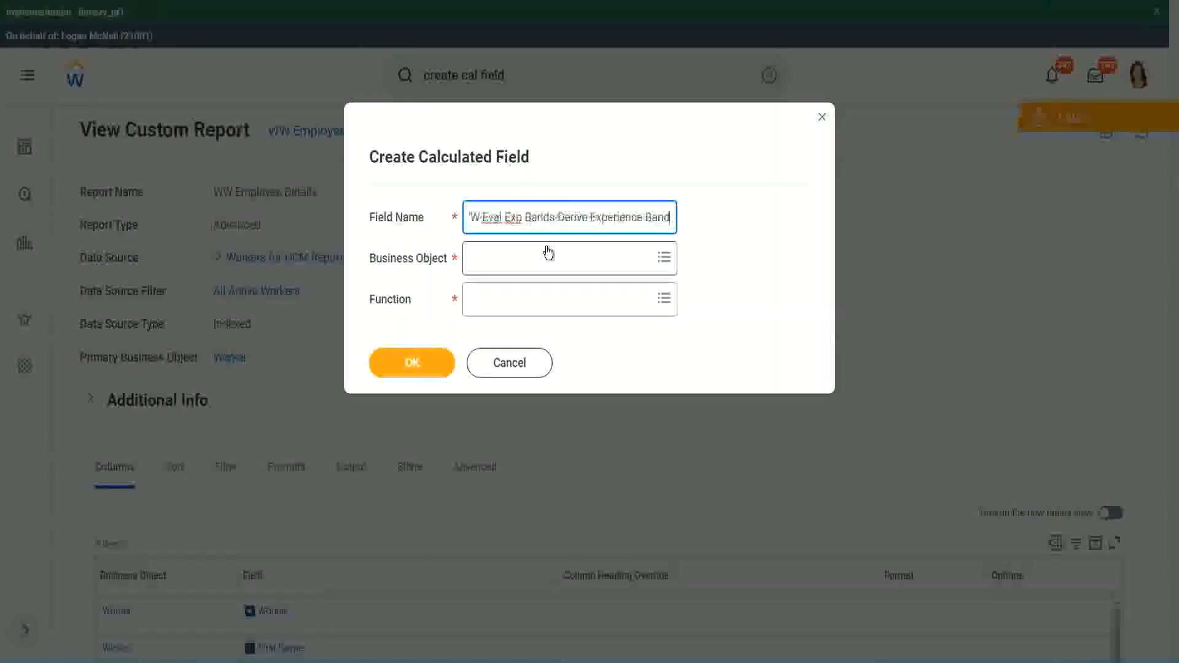
text(s from Years of)
key(Left)
key(Left)
key(Left)
key(Left)
key(Left)
key(Left)
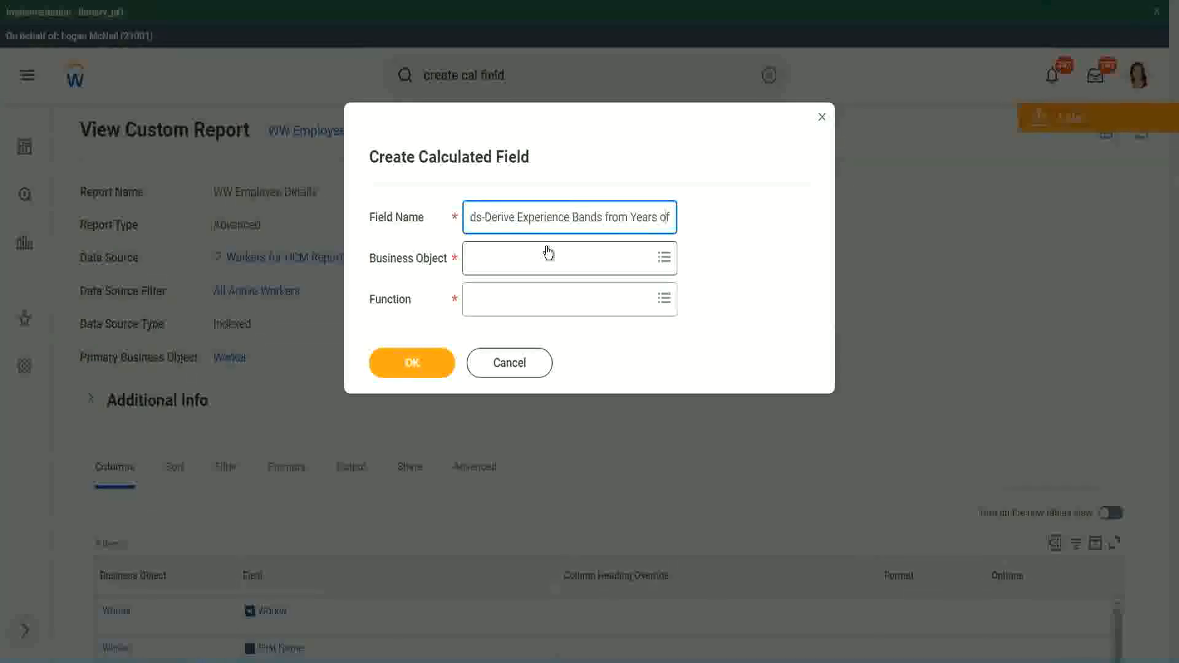
key(Left)
key(Left)
key(Left)
key(Left)
key(Left)
key(Left)
key(Left)
key(Left)
key(Left)
key(Left)
key(Left)
key(Left)
key(Left)
key(Left)
key(Left)
key(Left)
key(Left)
key(Left)
key(Left)
key(Left)
key(shift+Left)
key(shift+Left)
key(shift+Left)
key(shift+Left)
key(shift+Left)
key(shift+Left)
text(Determine)
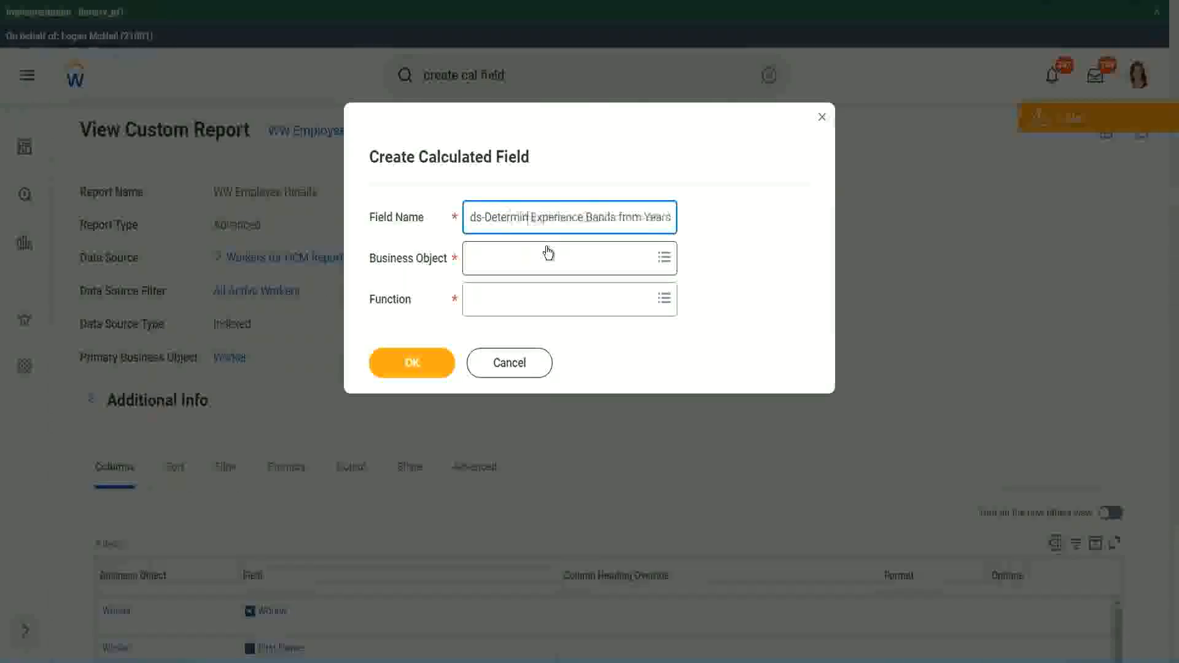
key(Right)
key(Right)
key(Right)
key(Right)
key(Right)
key(Right)
key(Right)
key(Right)
key(Right)
key(Right)
key(Right)
key(Right)
key(Right)
key(Right)
key(Right)
key(Right)
key(Right)
key(Right)
key(Right)
key(Right)
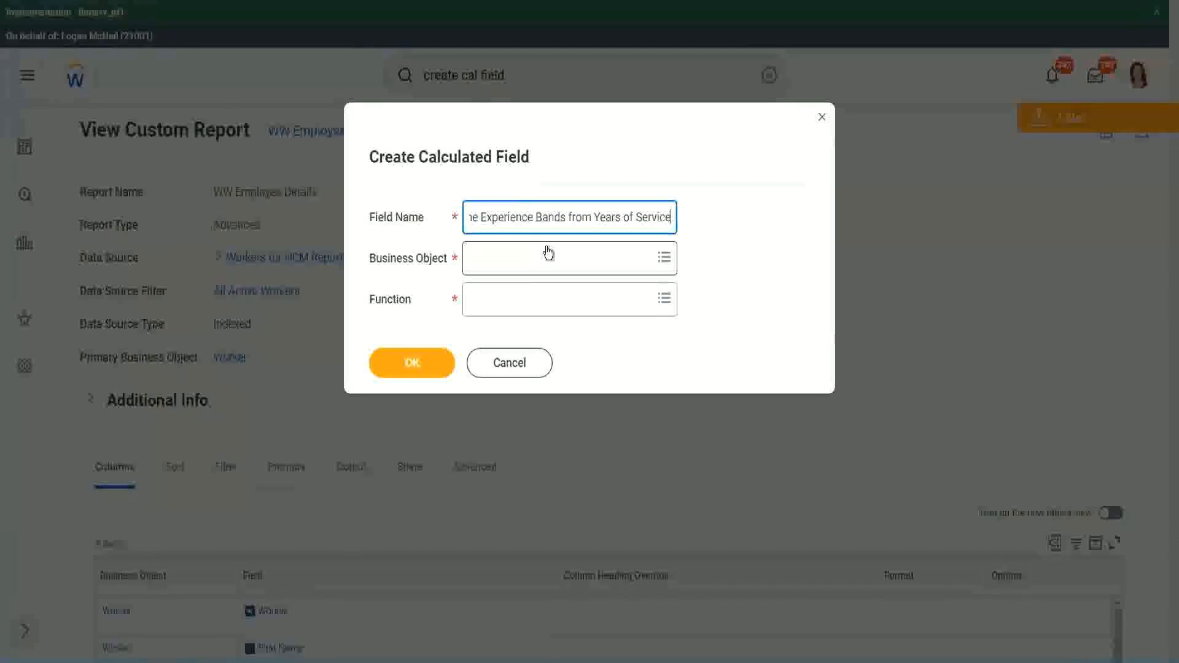
Step: Set the calculated field's business object to Worker
click(523, 259)
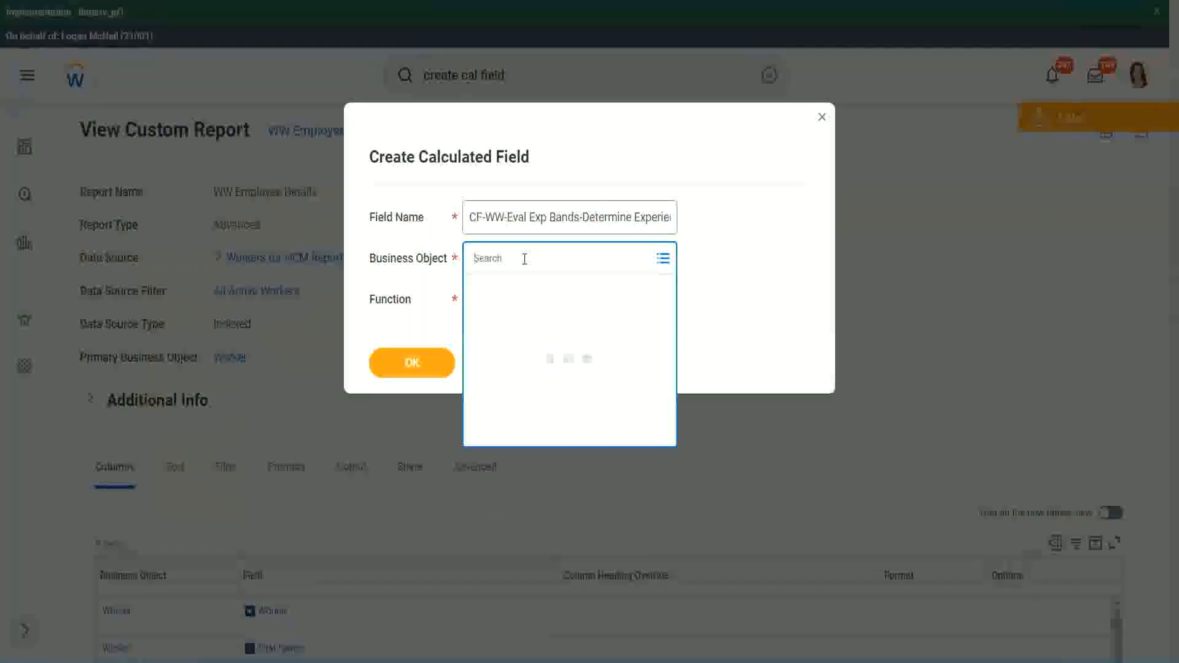
text(work)
key(Return)
text(er)
key(Return)
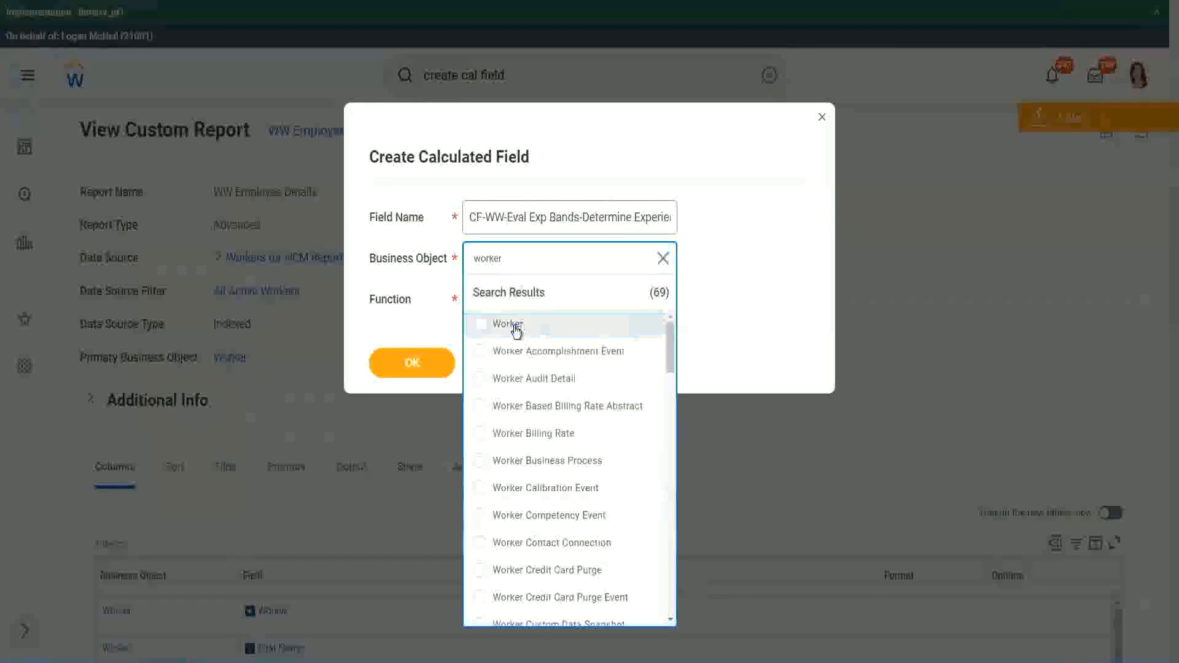
click(510, 324)
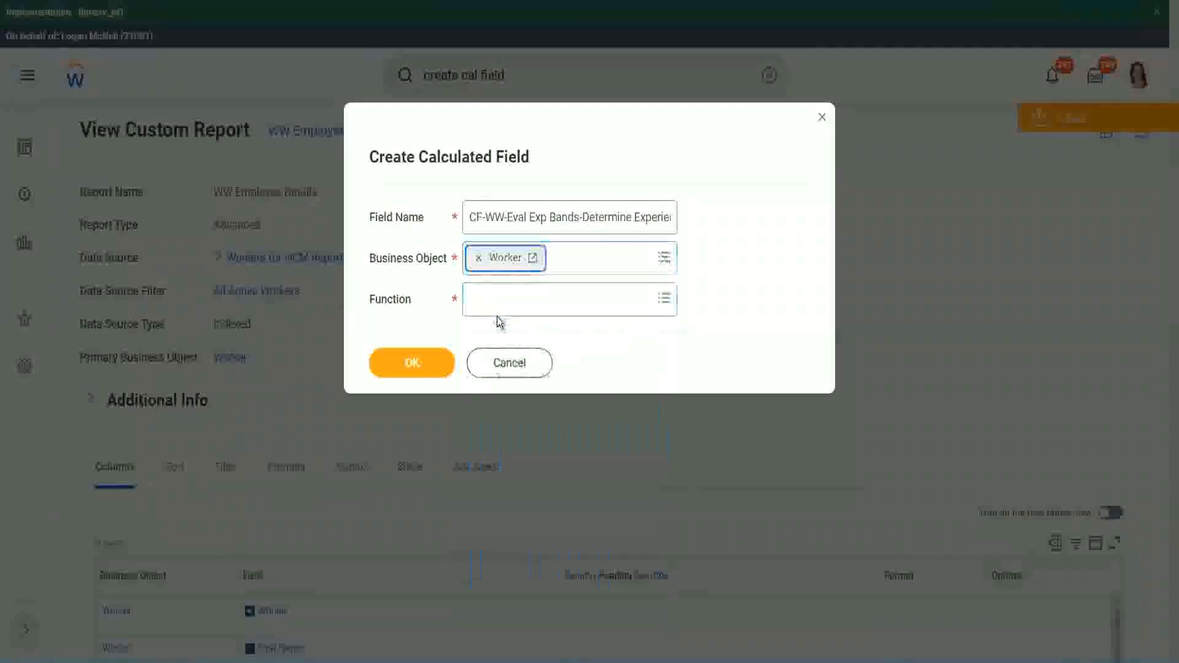
Step: Set the function to Evaluate Expression Band, searching for "eval exp"
click(498, 296)
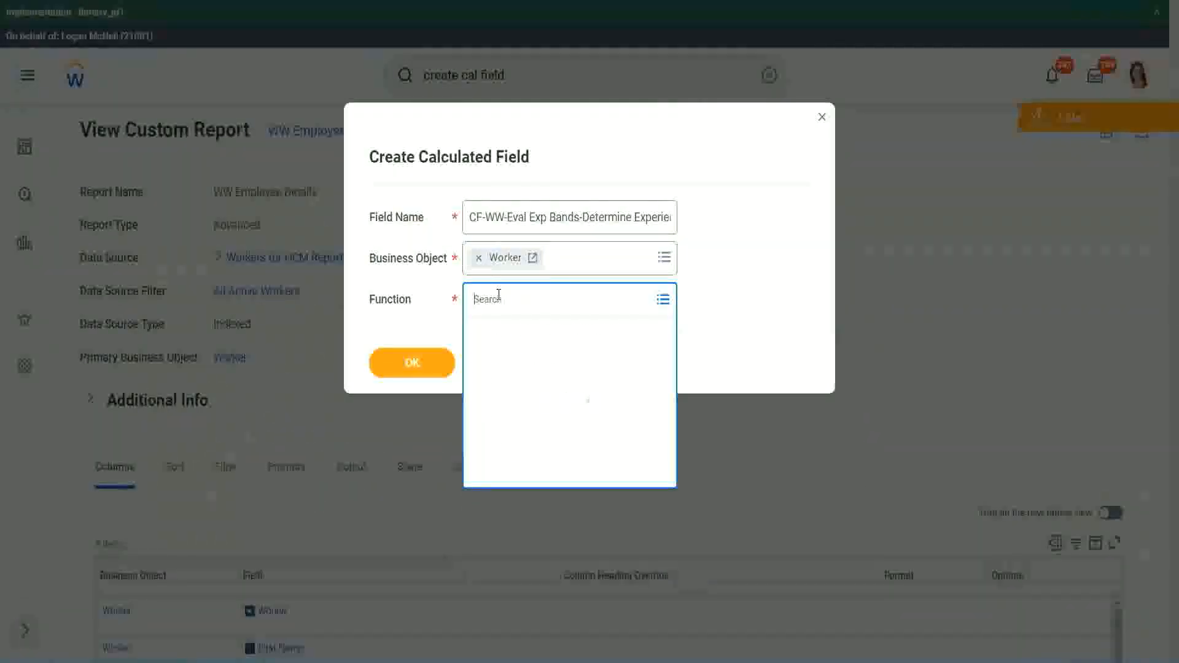
text(eval ex)
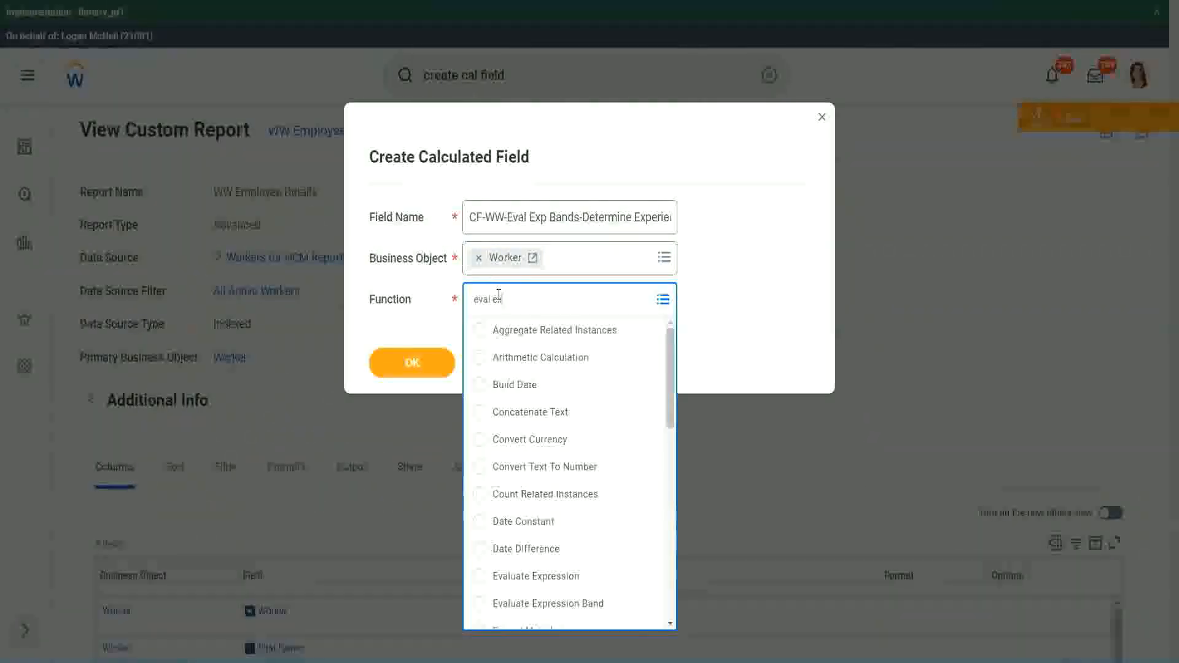
text(p)
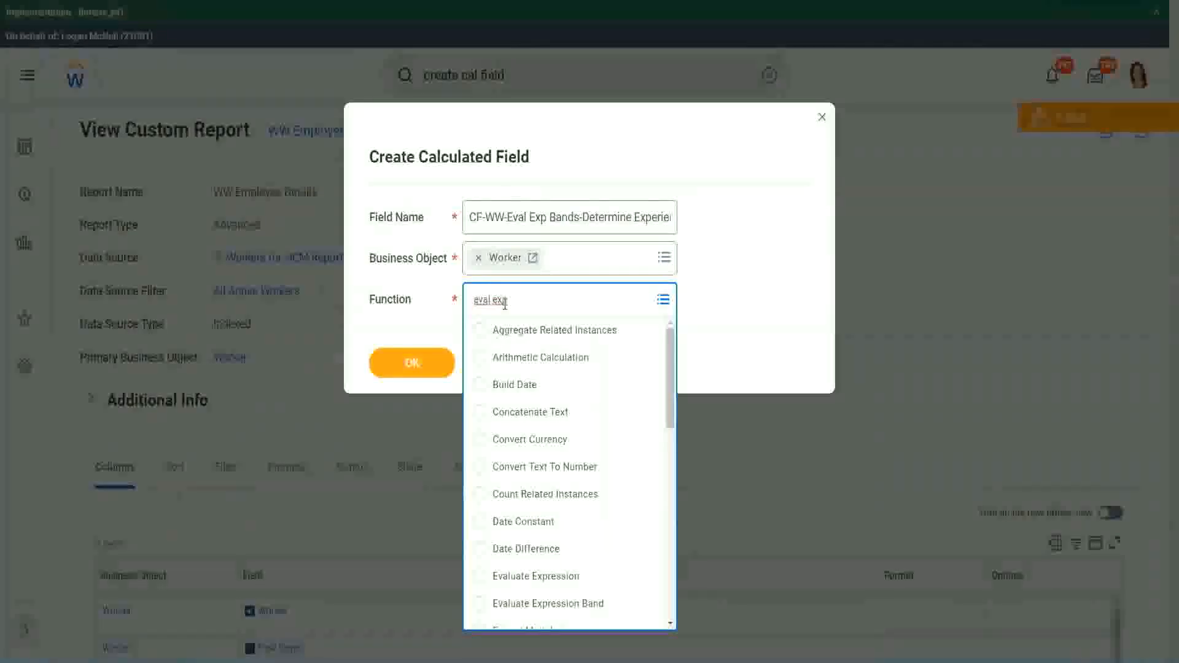
key(Return)
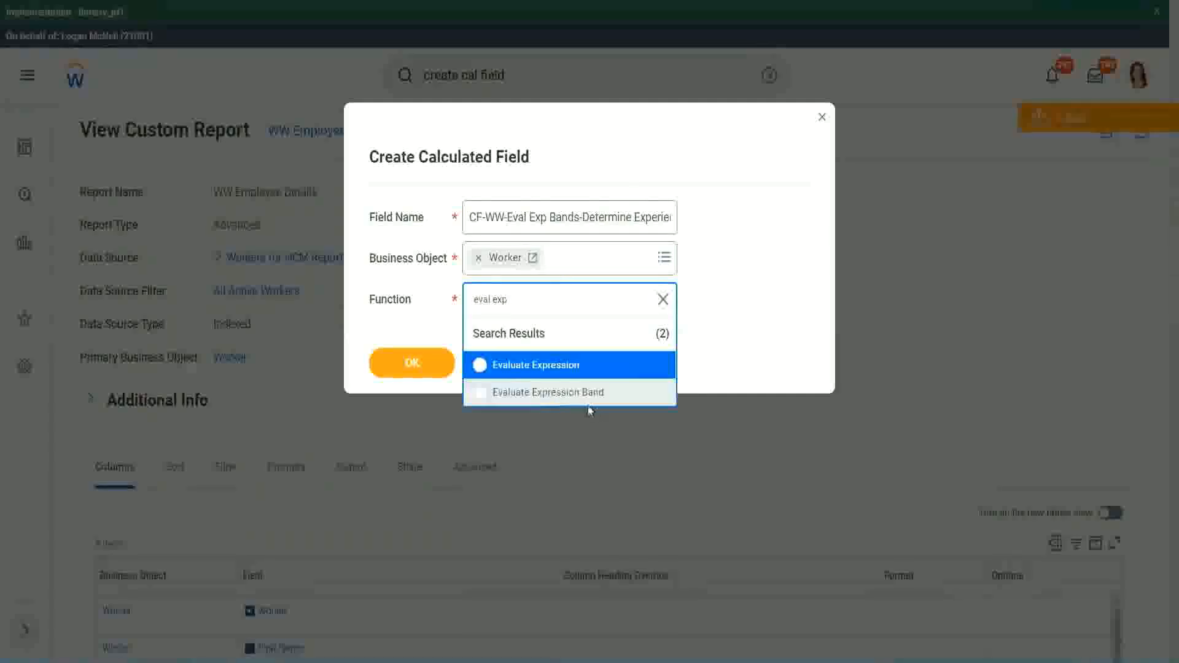
click(595, 393)
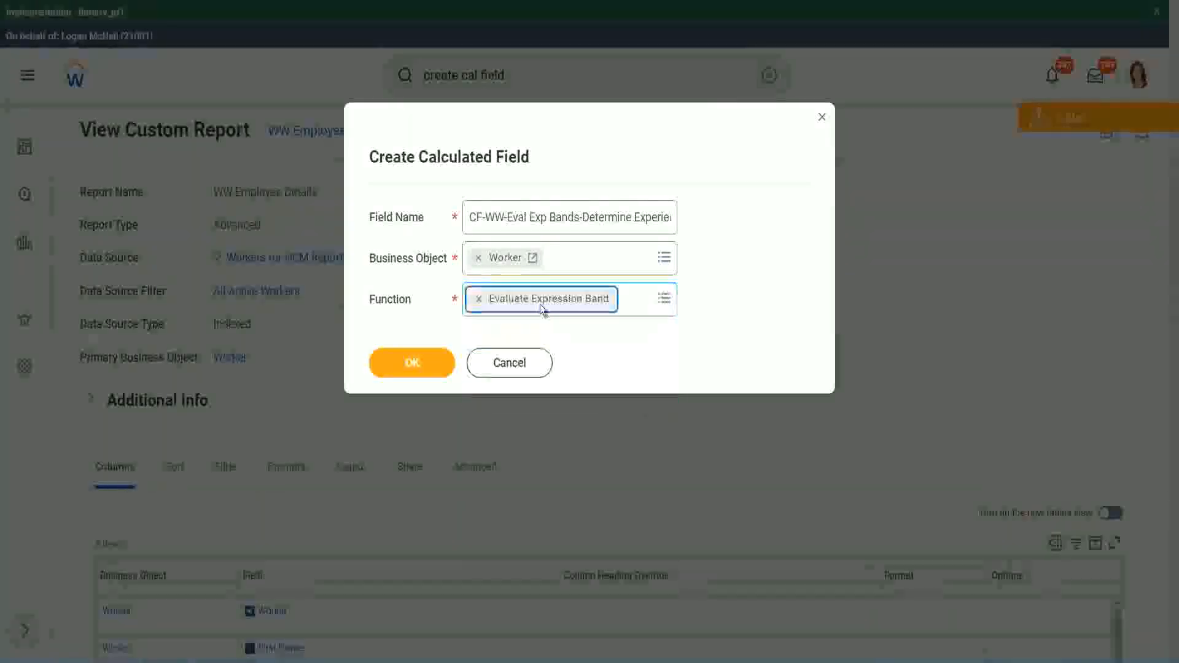
Step: Change "Eval Exp Bands" to "Eval Exp Band" in the field name and confirm the initial field setup
click(578, 217)
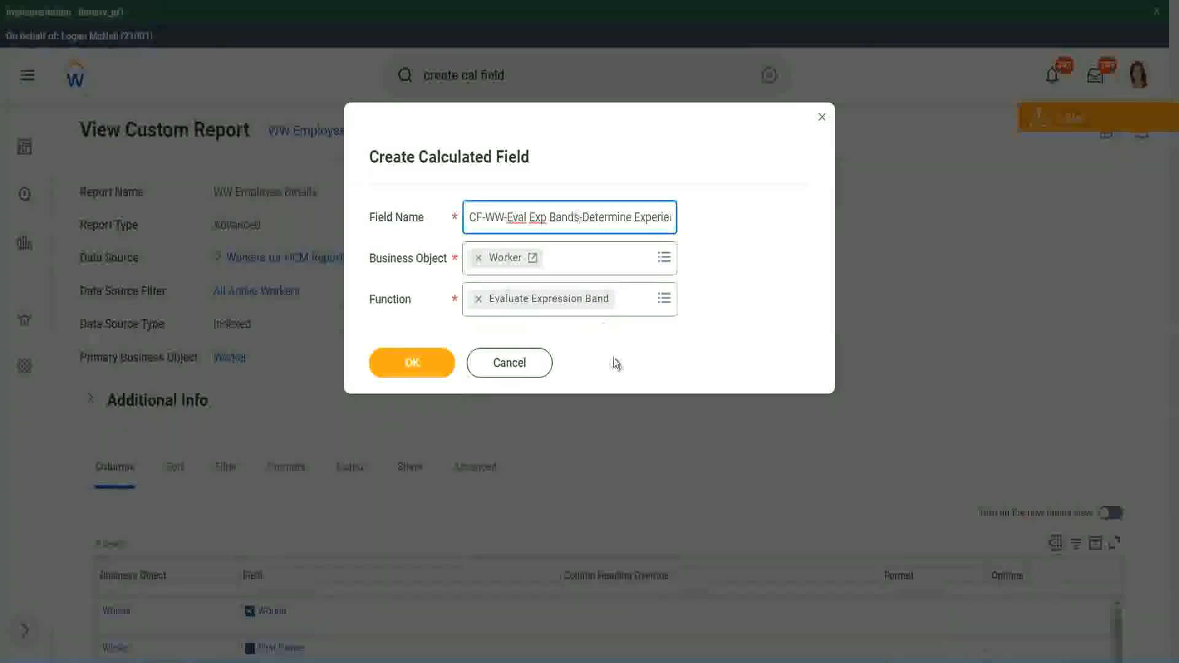
key(BackSpace)
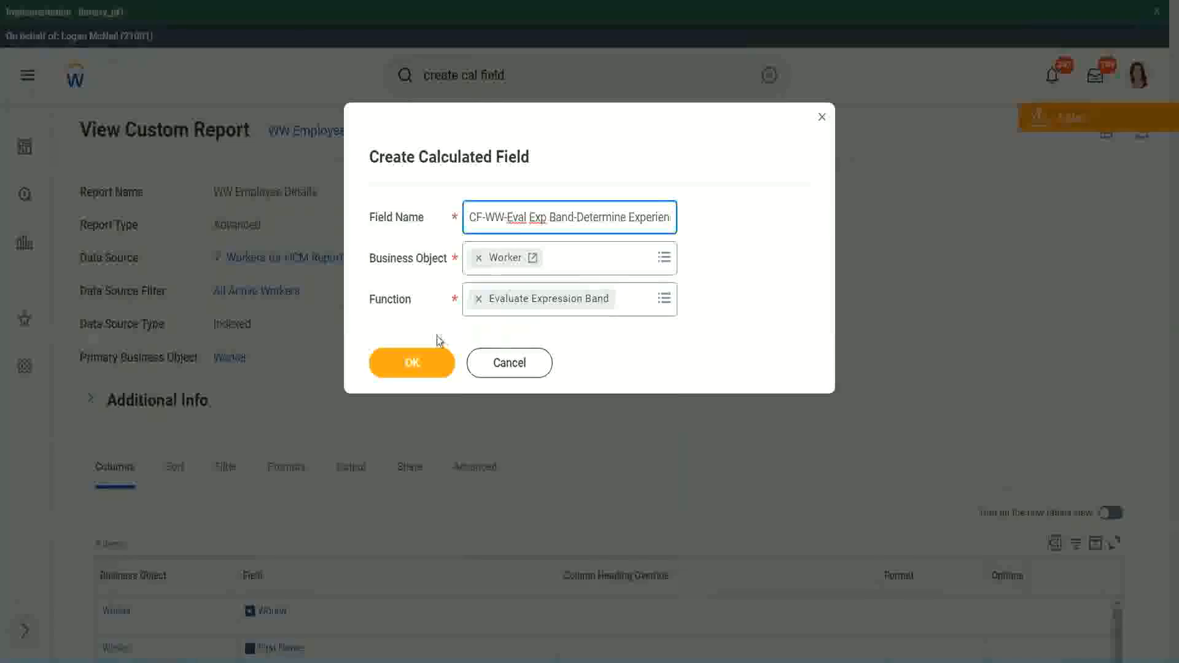
click(413, 363)
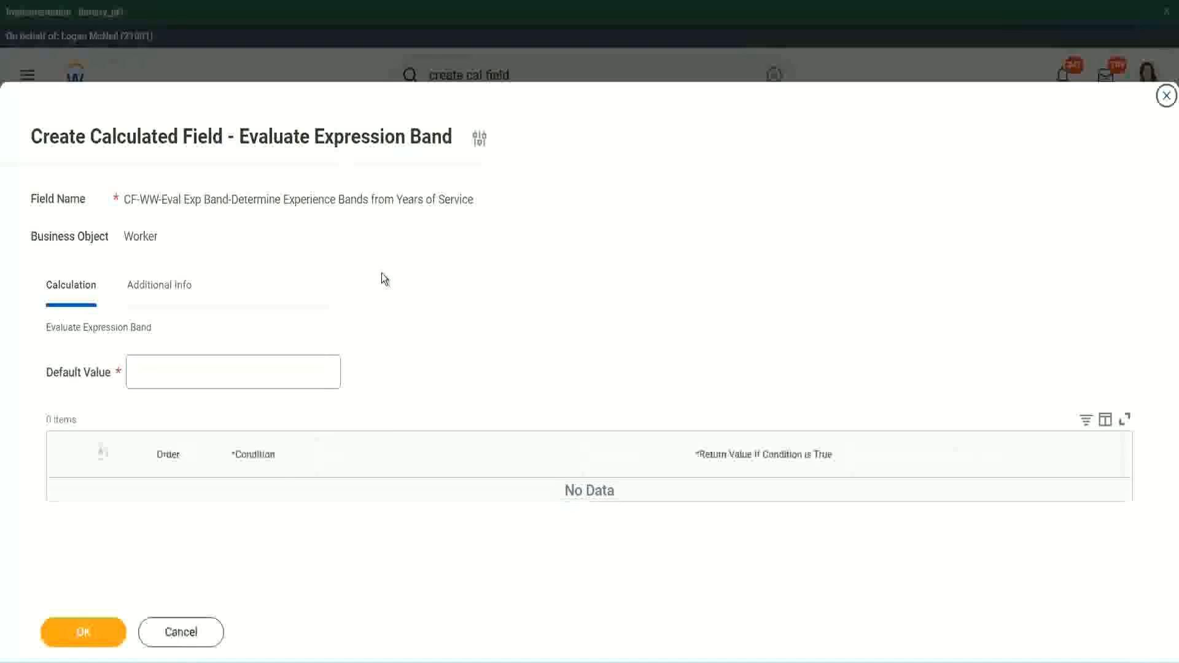
Step: Set the default value to "-" and add a first row to the condition table
click(171, 380)
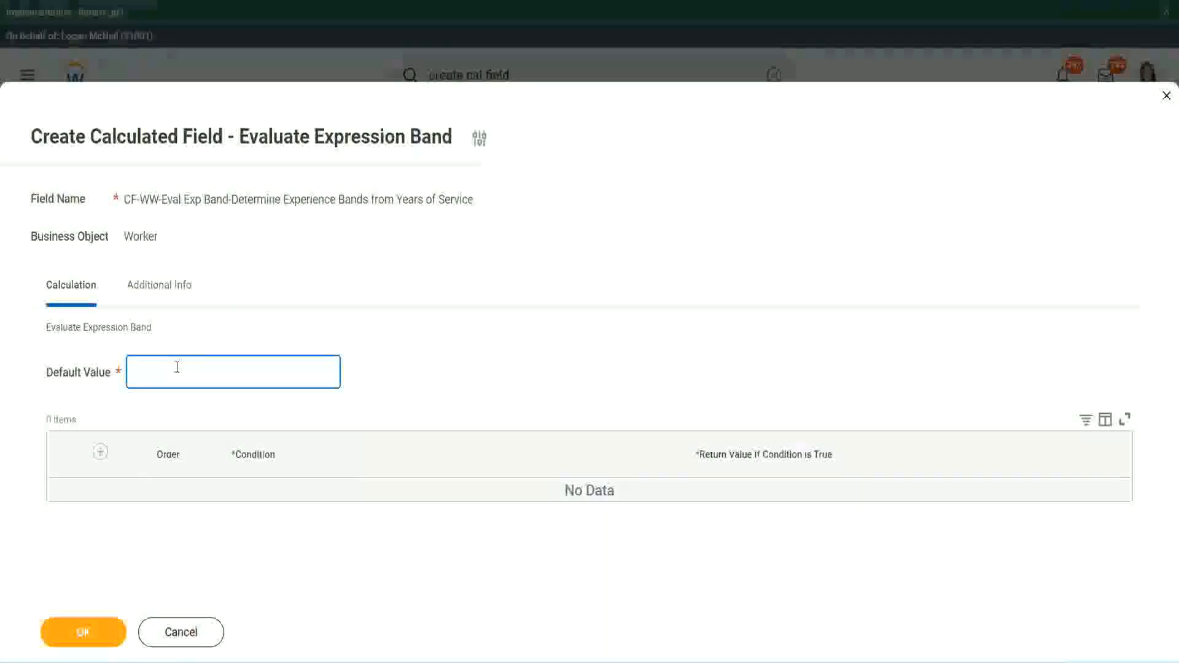
text(N)
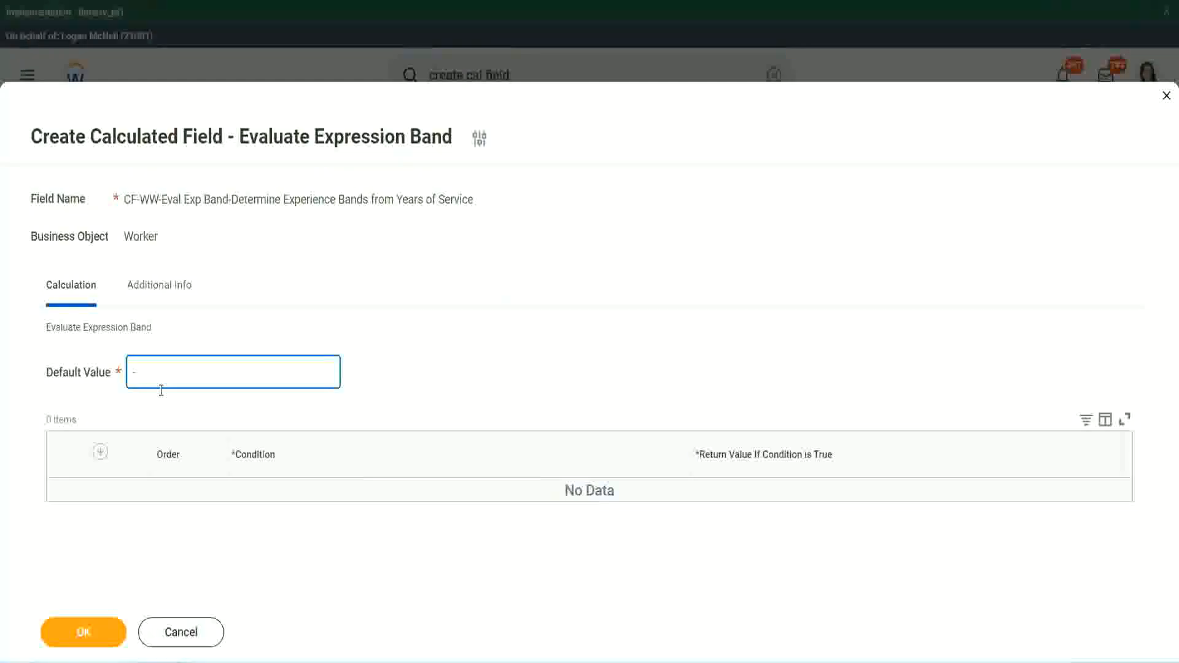
click(103, 454)
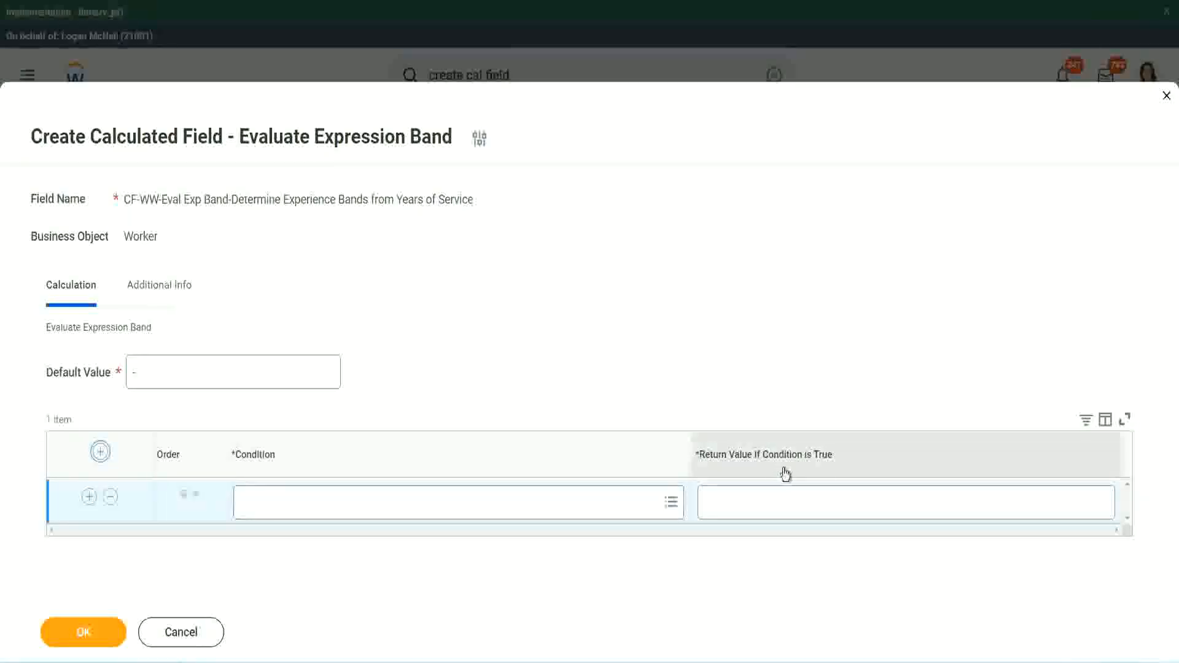
click(767, 503)
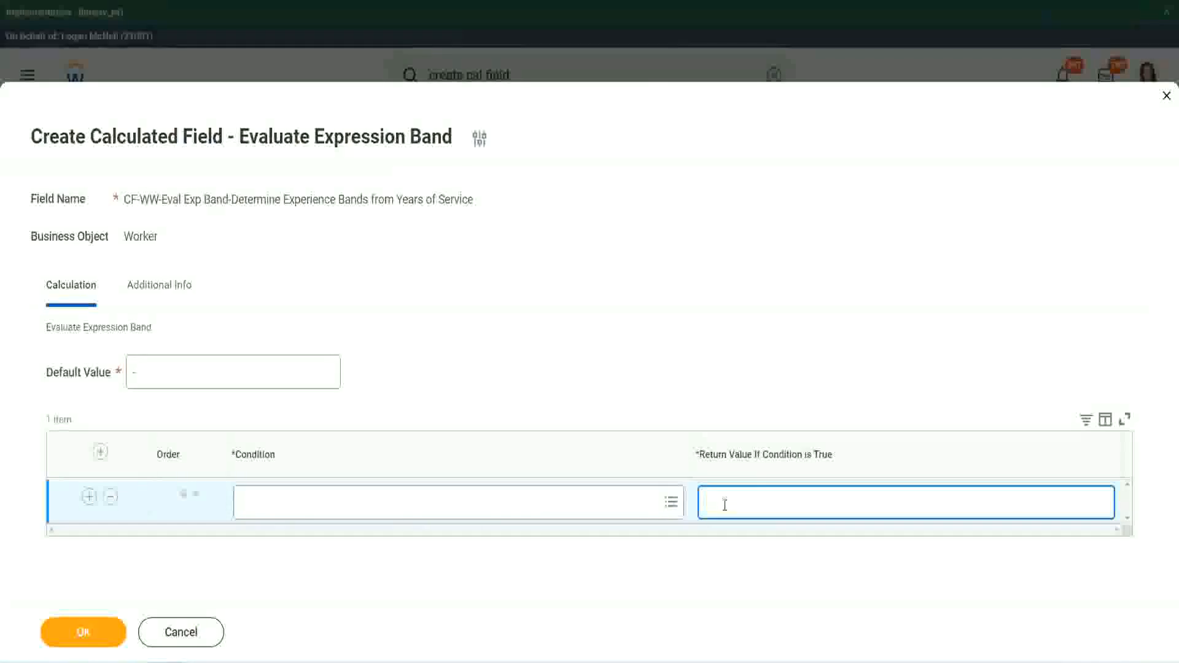
text(adkadjaidjaijdi)
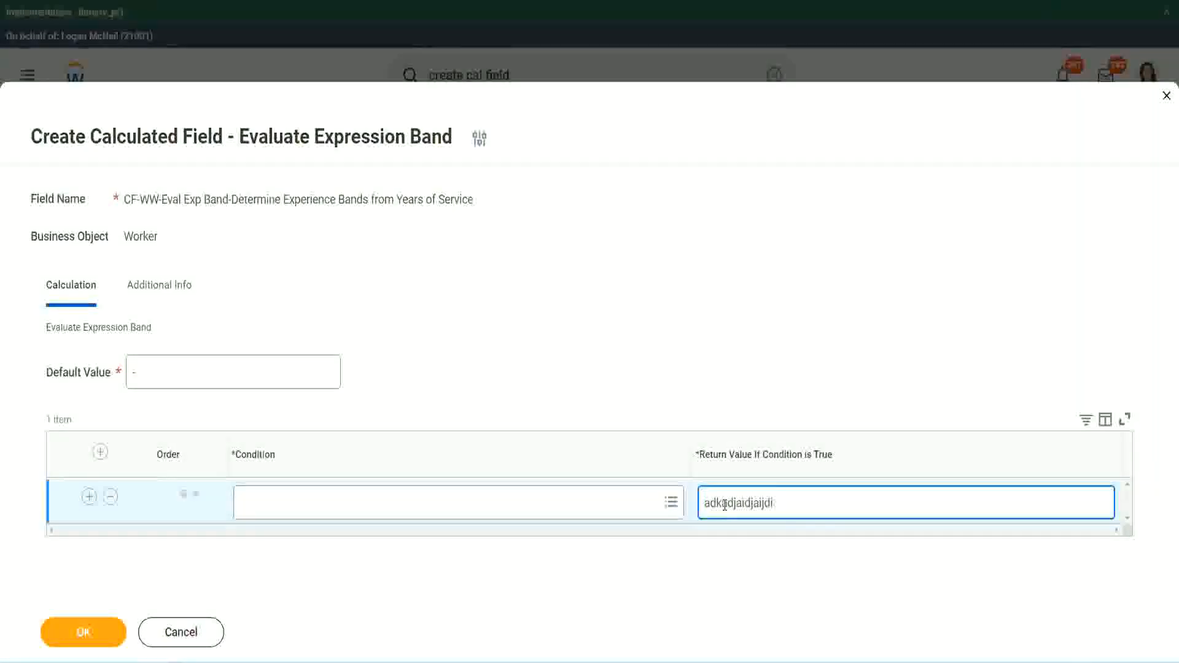
key(BackSpace)
key(BackSpace)
key(BackSpace)
key(BackSpace)
key(BackSpace)
key(BackSpace)
key(BackSpace)
key(BackSpace)
key(BackSpace)
key(BackSpace)
key(BackSpace)
key(BackSpace)
key(BackSpace)
key(BackSpace)
key(BackSpace)
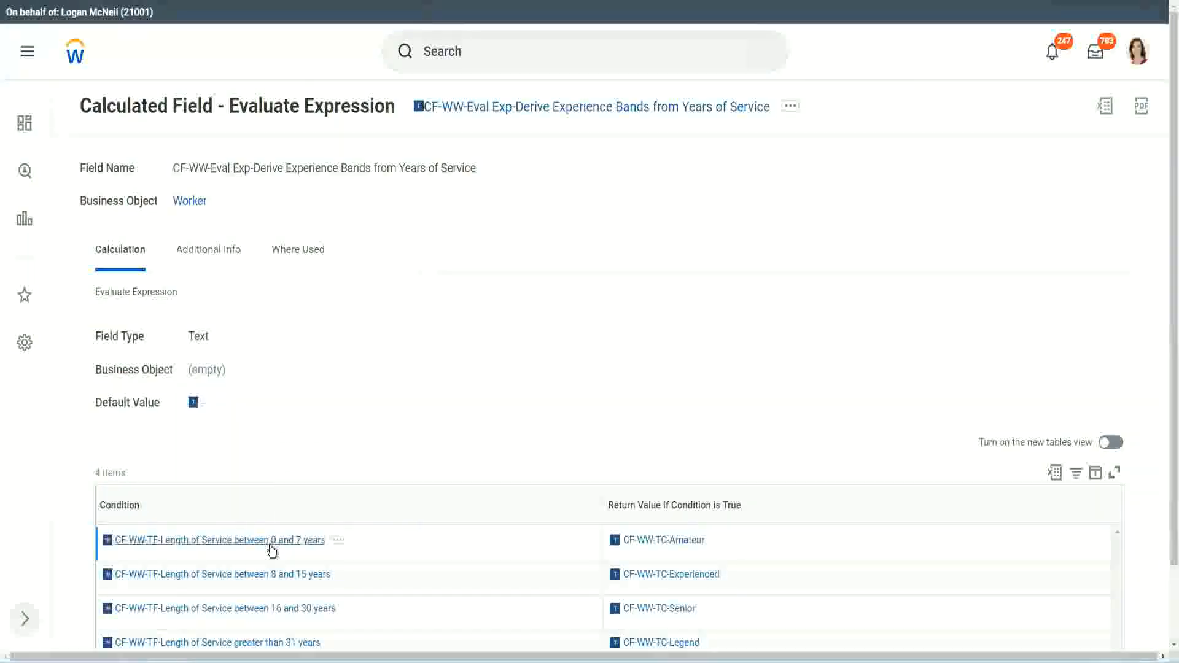
Step: Copy CF-WW-TF-Length of Service between 0 and 7 years from the existing Evaluate Expression field as the first condition, with return value Amateur
right_click(271, 548)
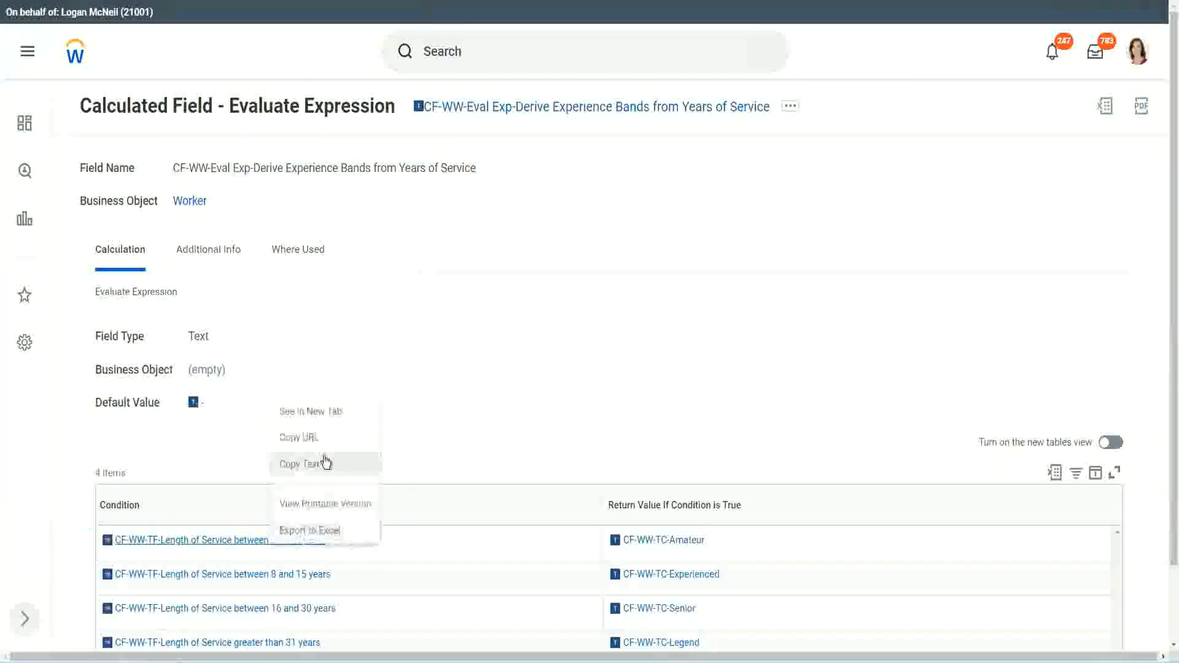
click(316, 473)
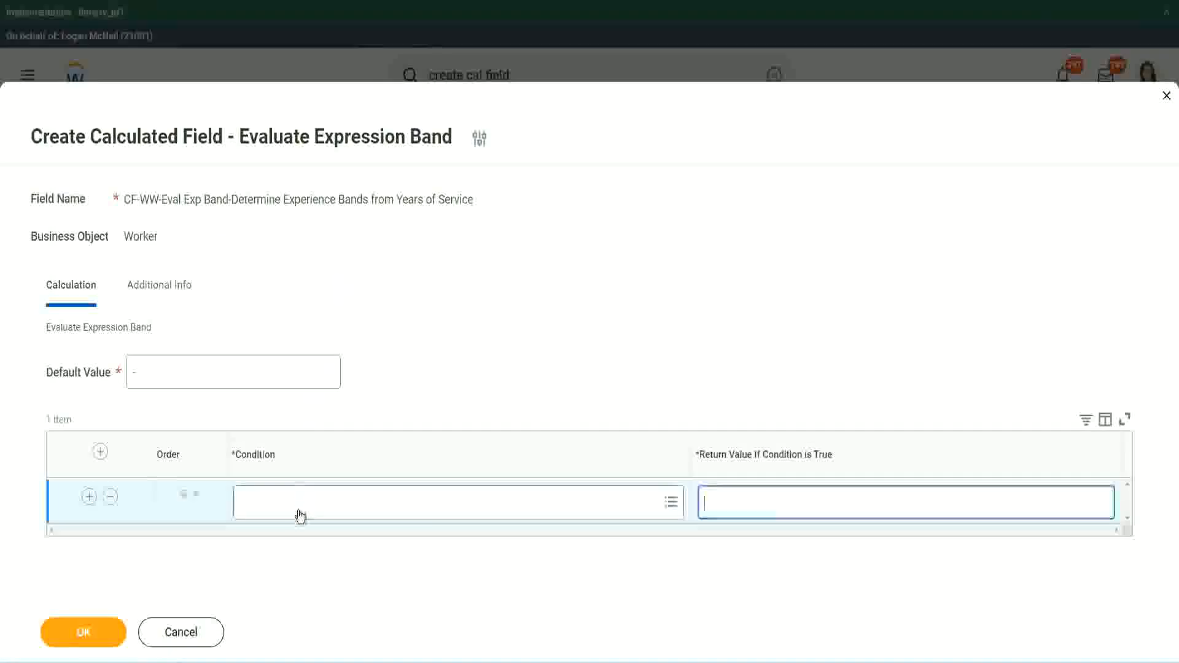
click(300, 510)
key(ctrl+v)
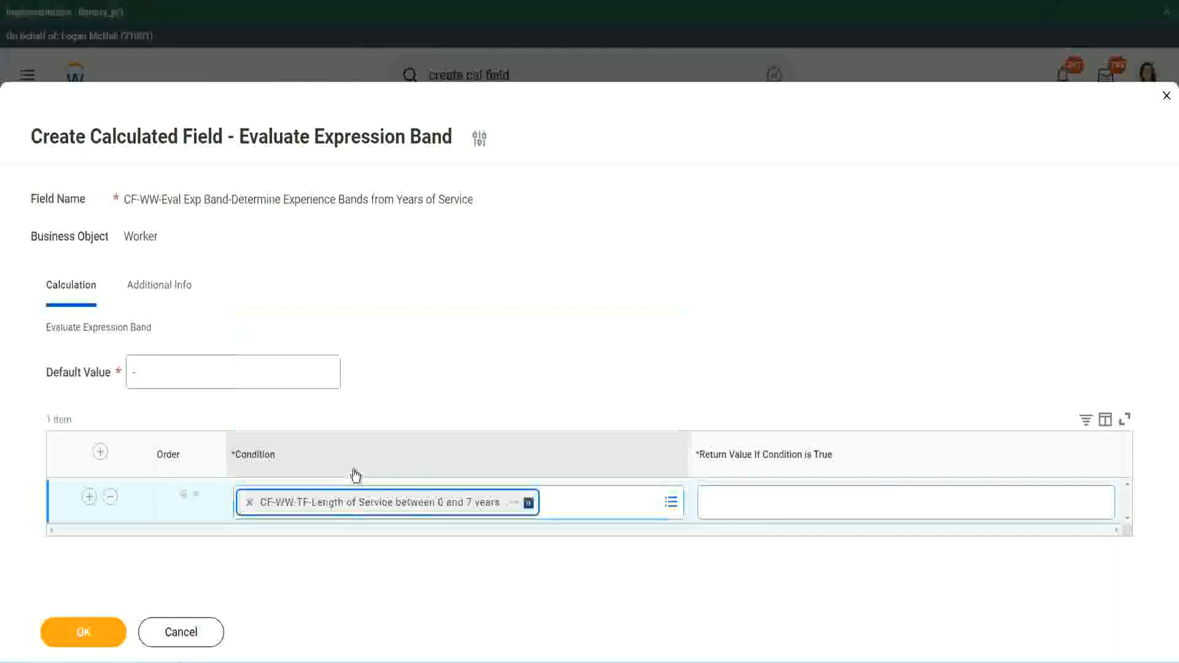
click(745, 492)
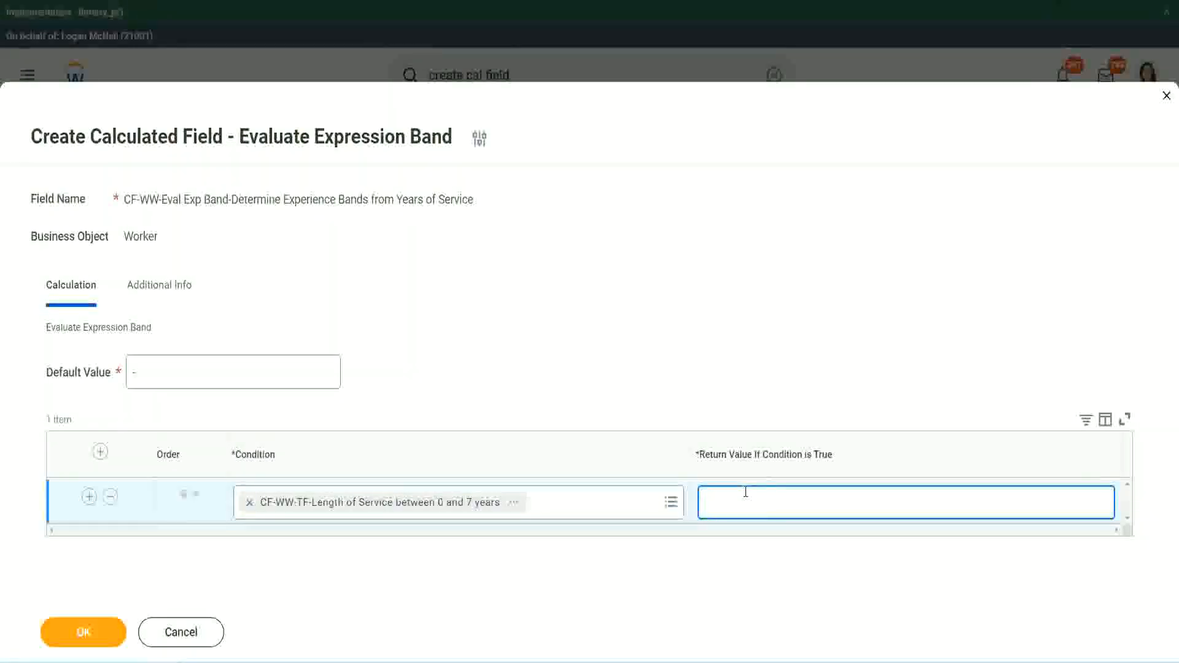
text(Amateur)
Step: Add three more empty condition rows below the Amateur row
click(89, 496)
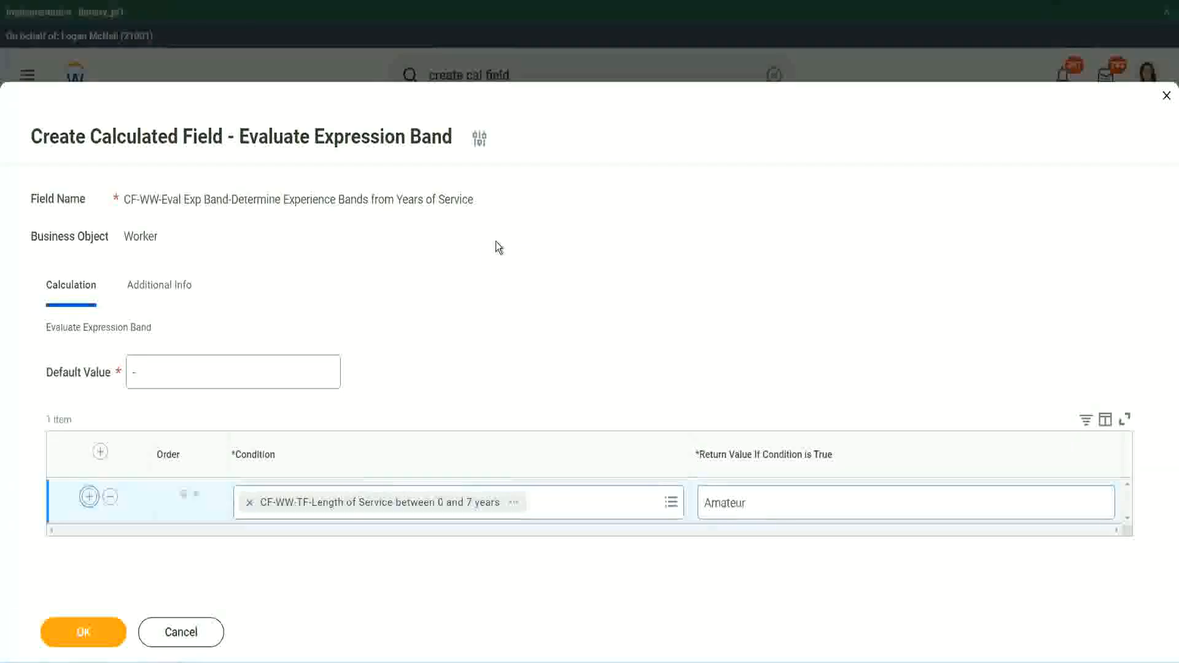
click(88, 541)
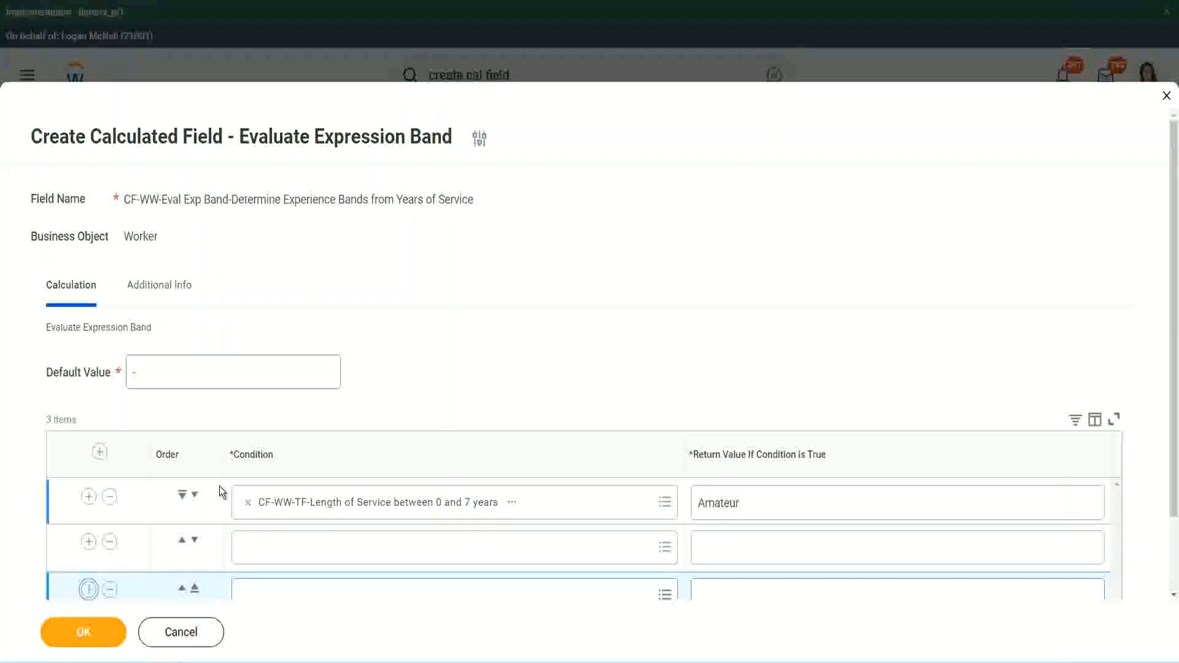
click(88, 590)
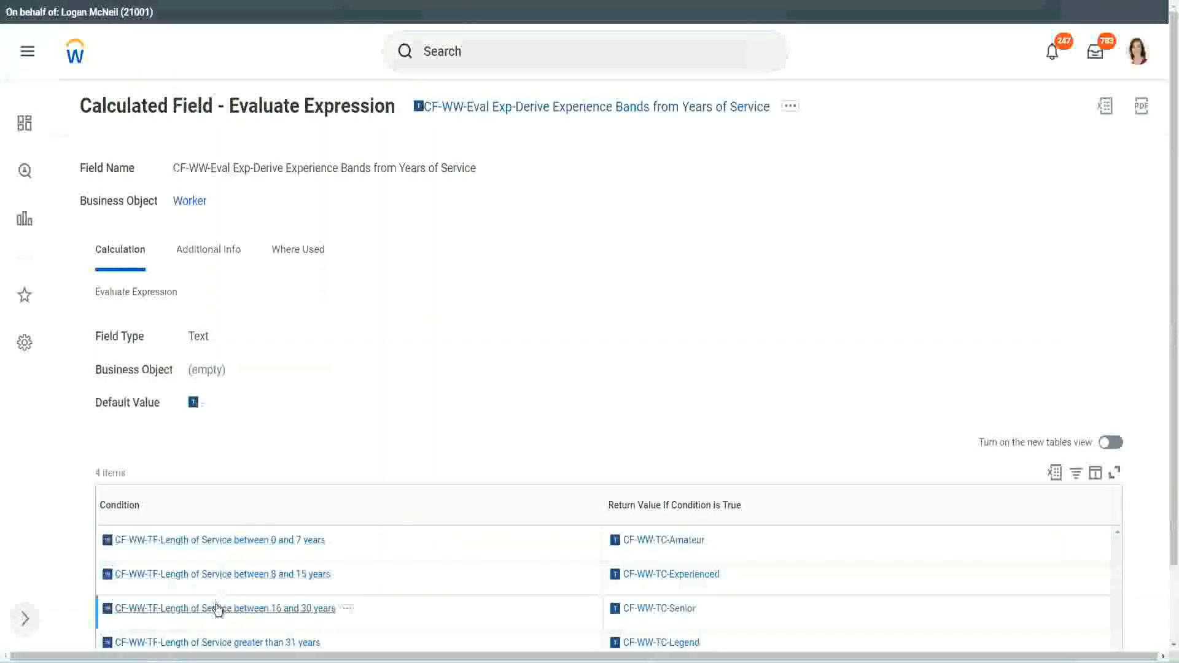
Step: Copy CF-WW-TF-Length of Service between 16 and 30 years from the existing Evaluate Expression field into the second row and move it down to third
right_click(289, 607)
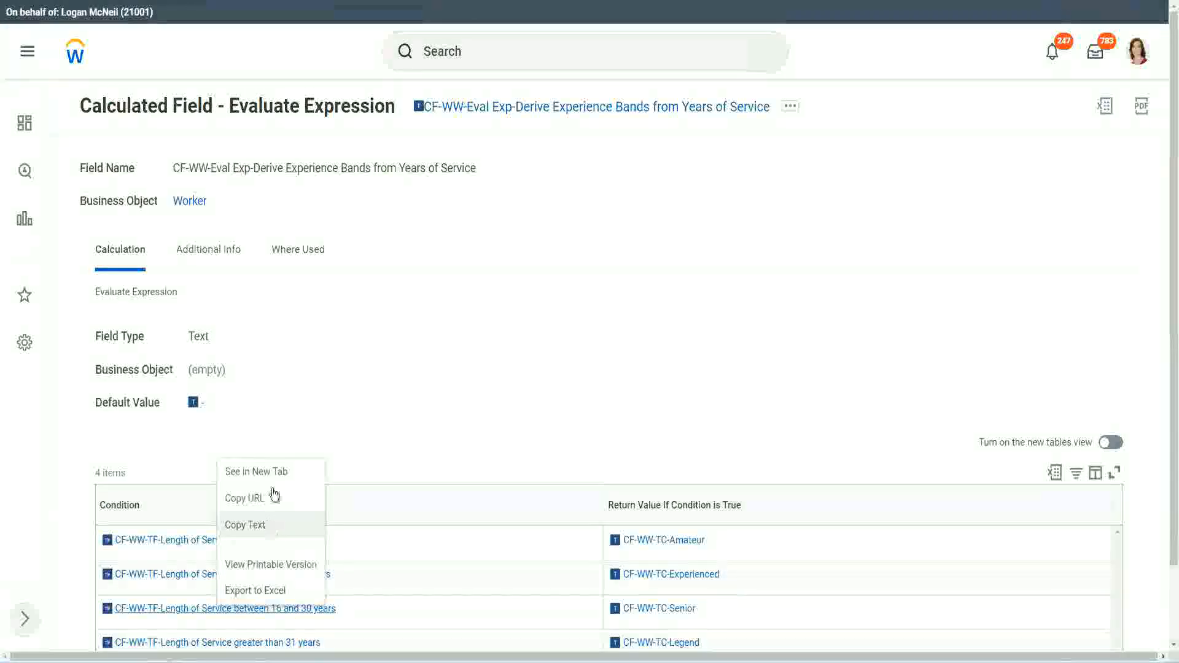
click(271, 495)
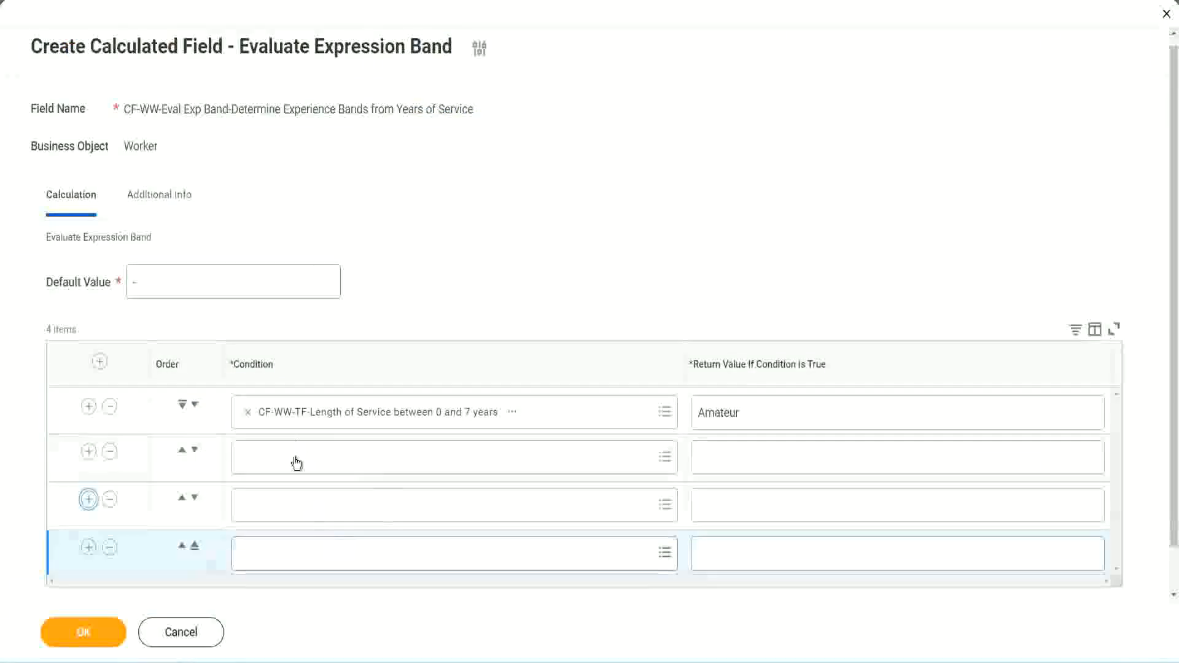
click(297, 457)
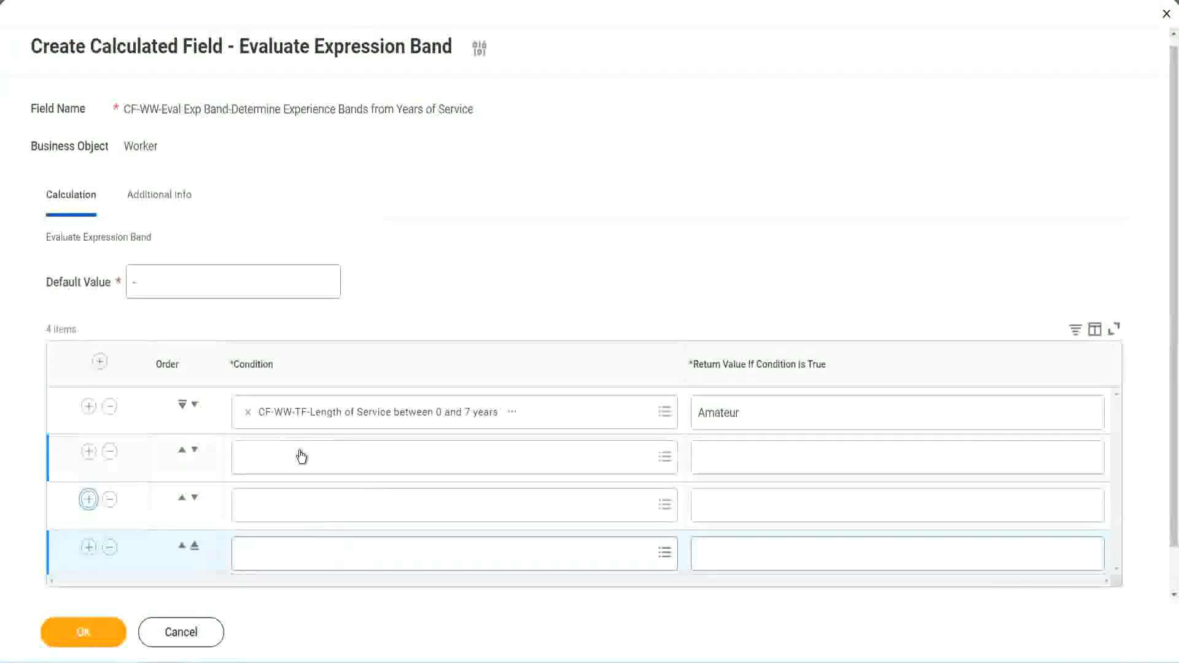
key(ctrl+v)
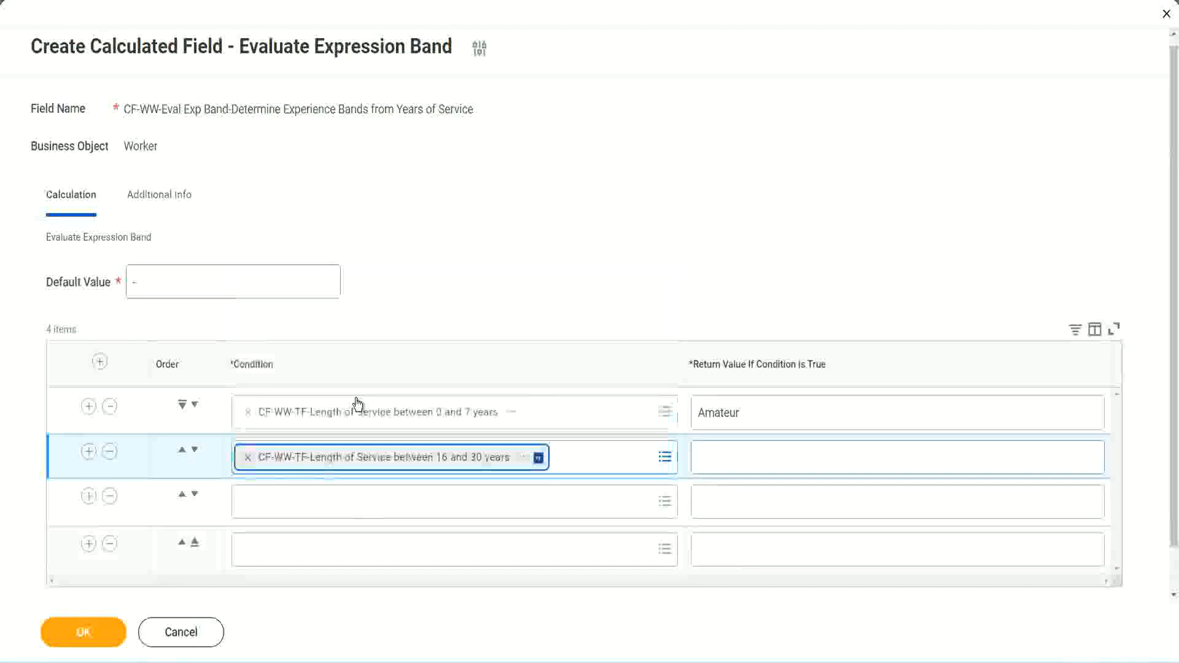
click(195, 450)
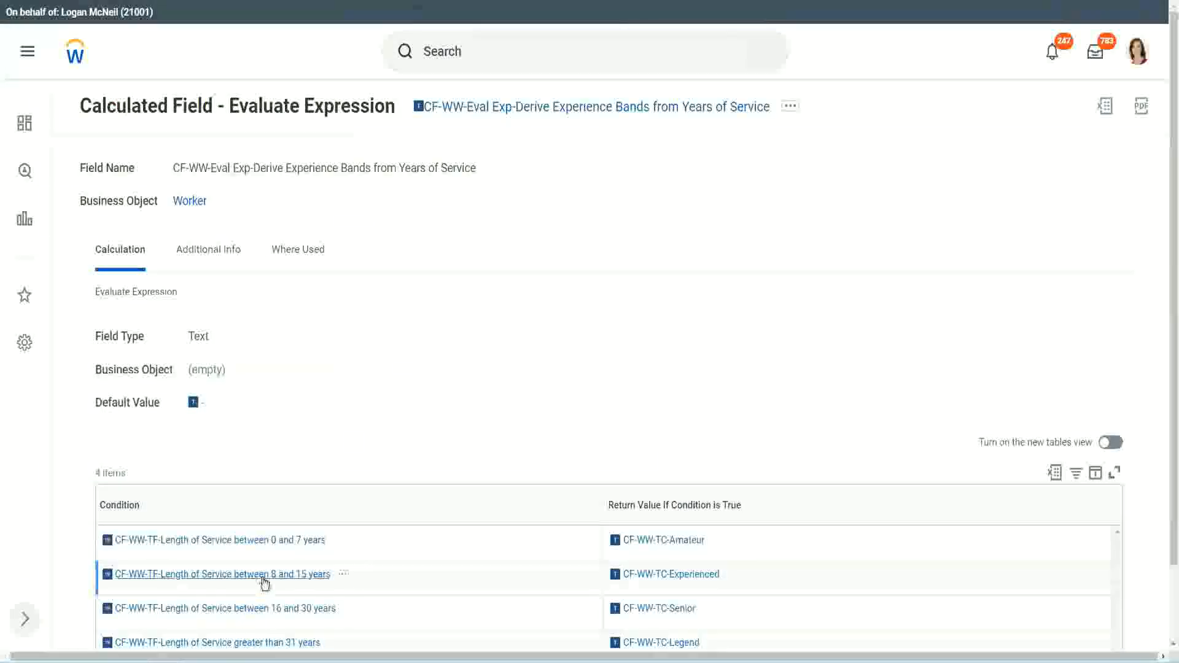
Step: Copy CF-WW-TF-Length of Service between 8 and 15 years from the existing Evaluate Expression field into the empty second condition row
right_click(264, 582)
click(301, 499)
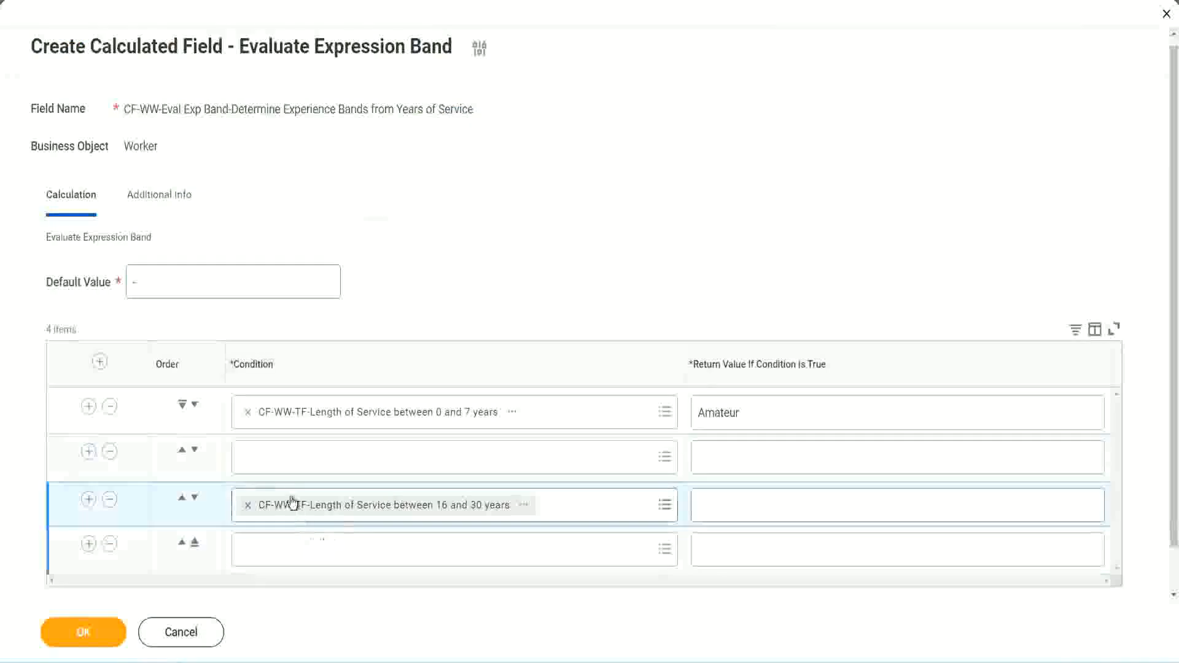
click(295, 469)
key(ctrl+v)
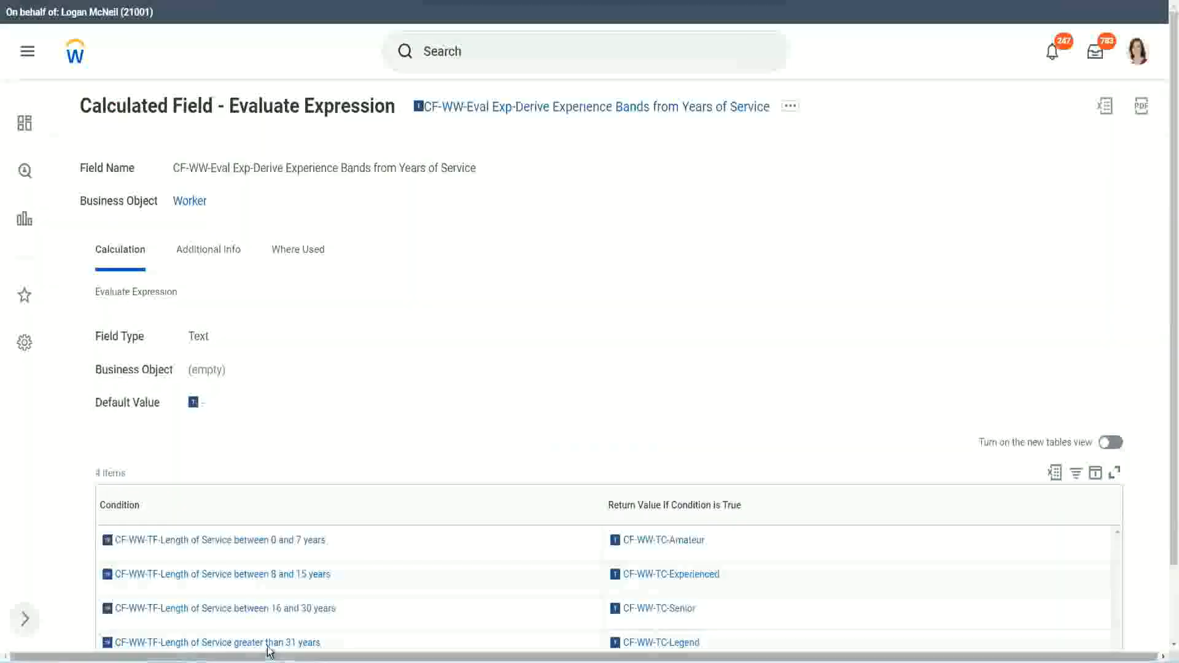
Step: Copy CF-WW-TF-Length of Service greater than 31 years from the existing Evaluate Expression field into the fourth condition row
right_click(335, 609)
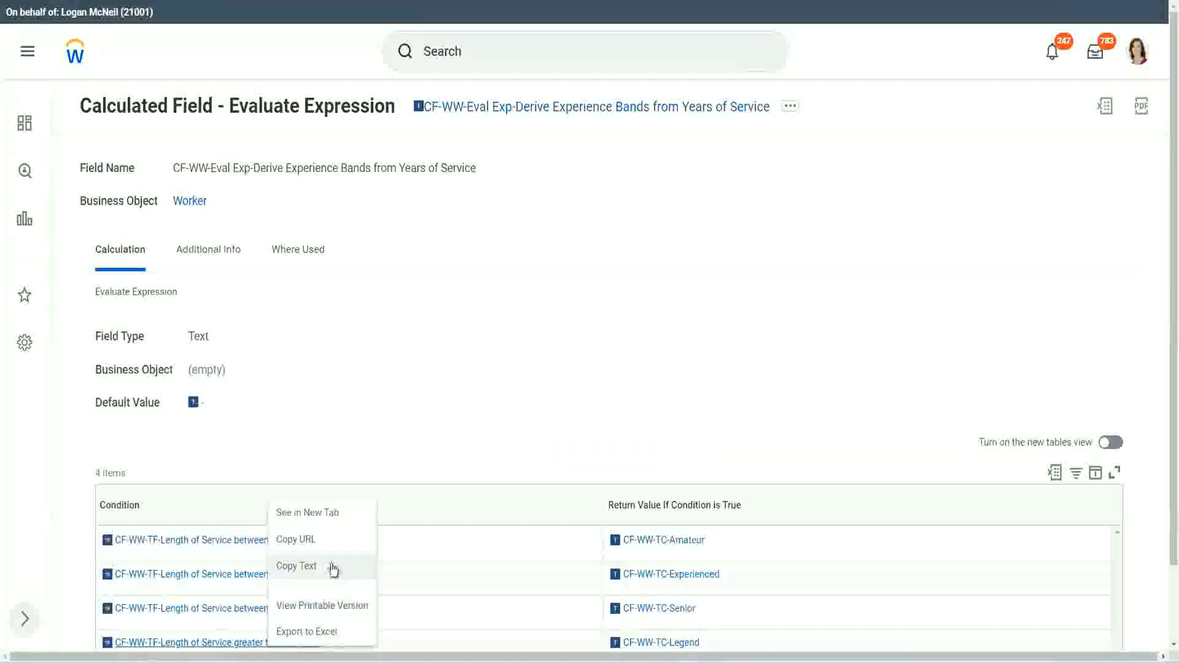
click(337, 578)
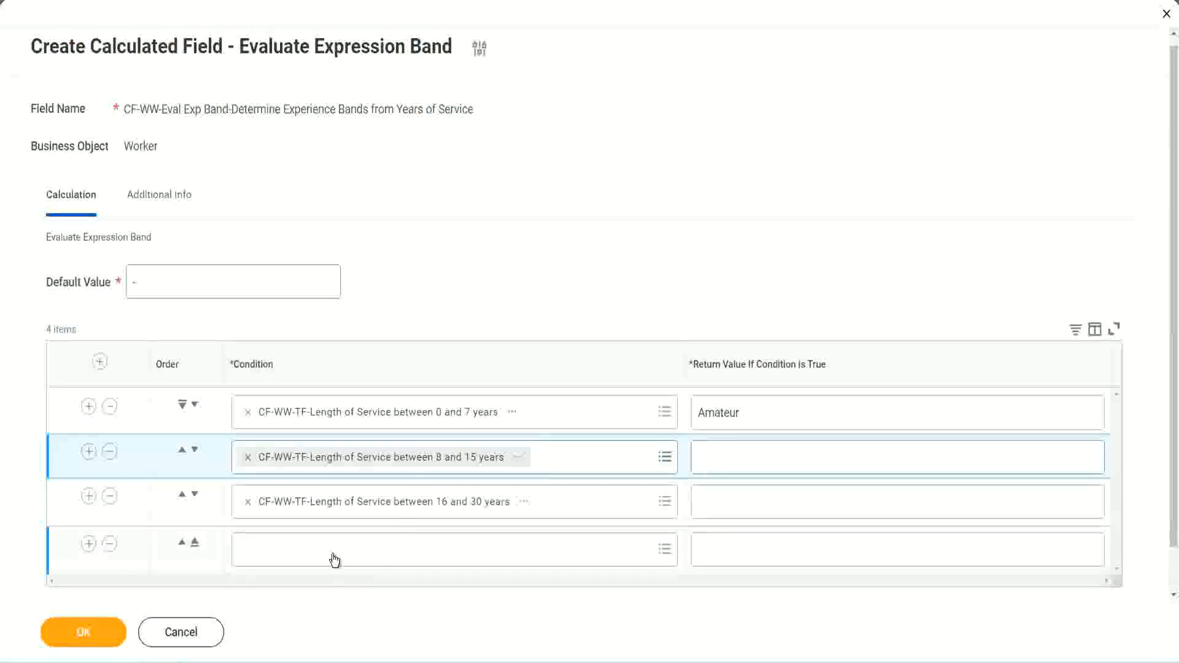
click(334, 560)
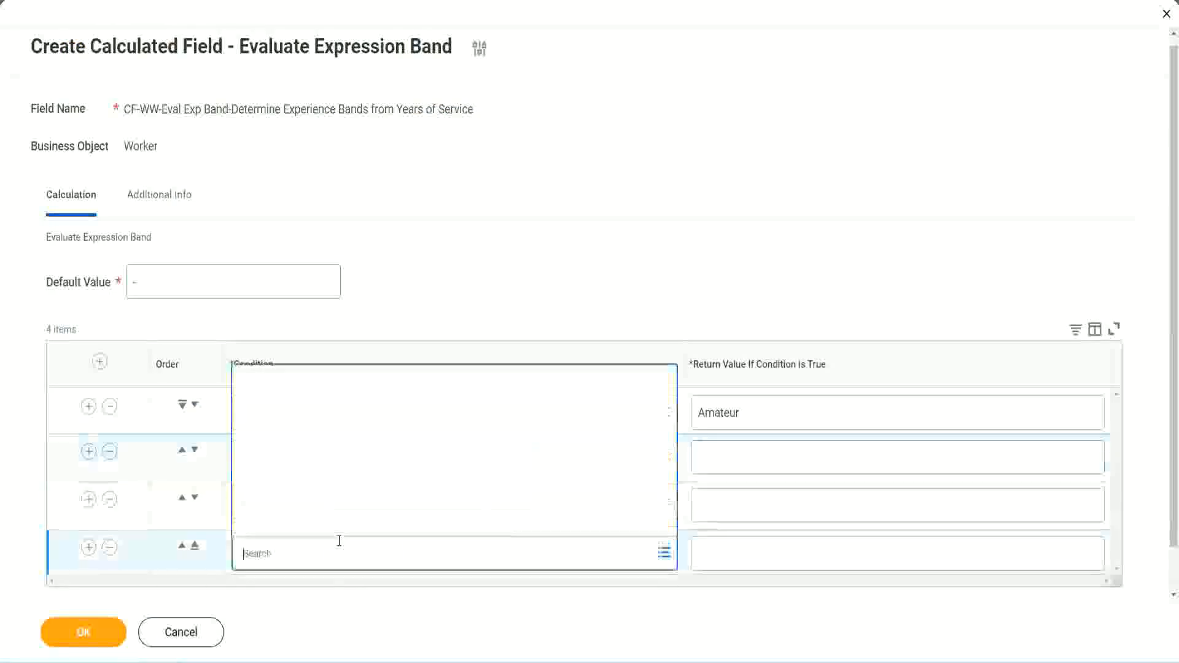
key(ctrl+v)
key(Return)
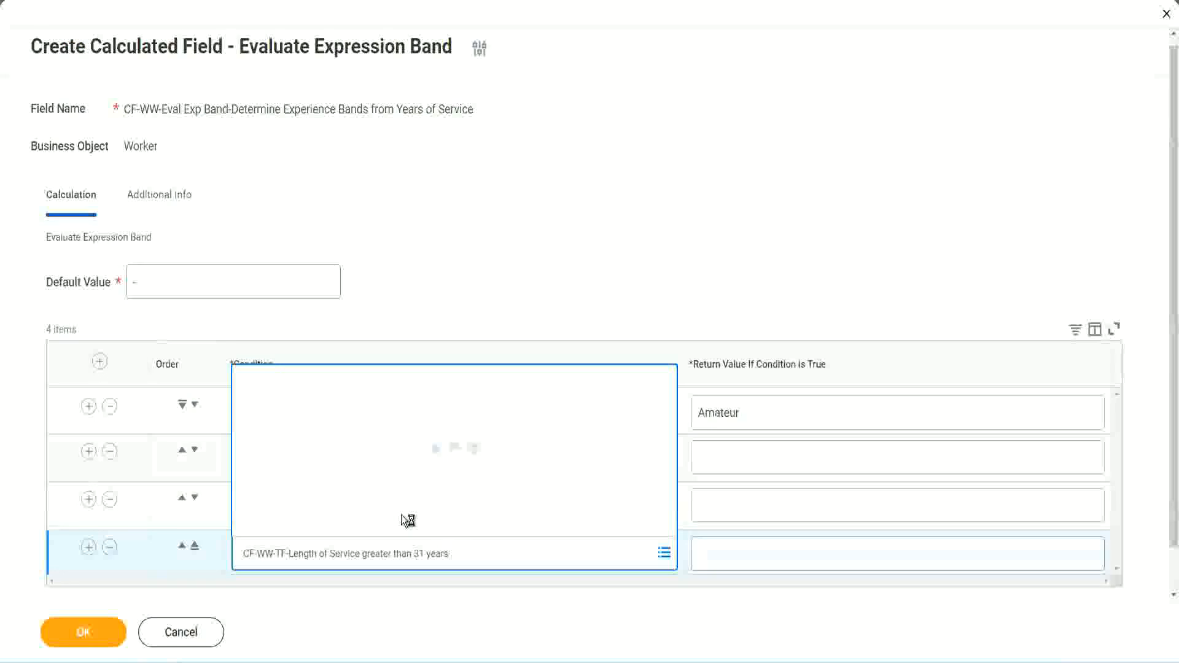
Step: Set the return values of the second, third and fourth conditions to Experienced, Senior and Legend, and save the calculated field
click(775, 553)
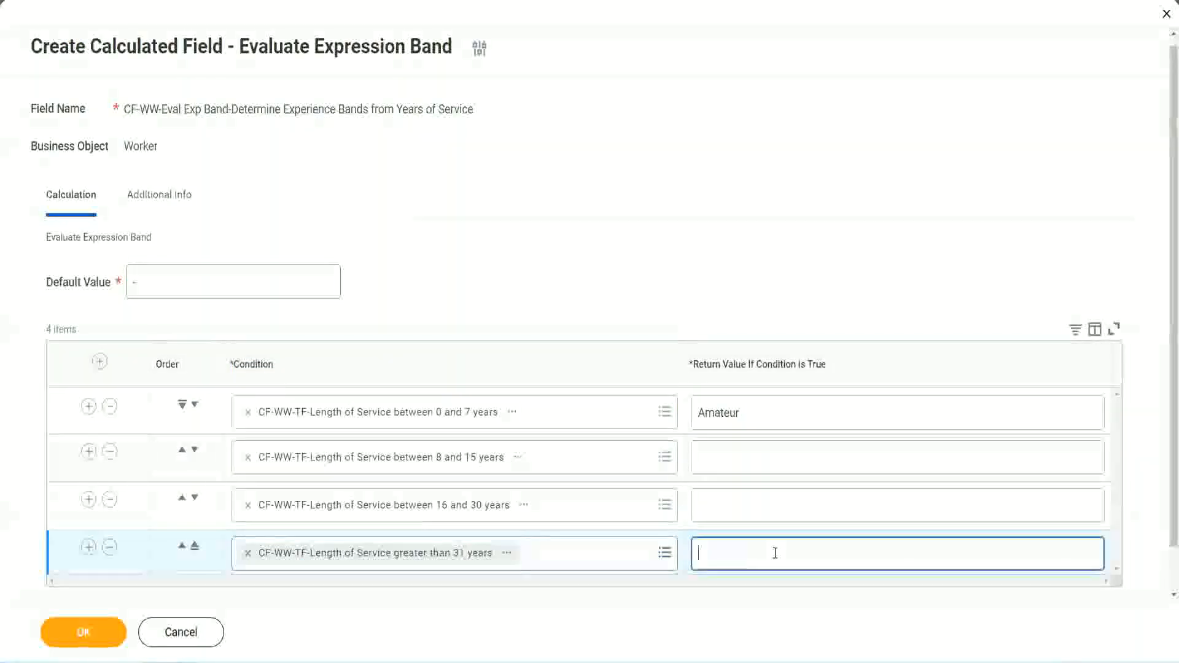
text(Le)
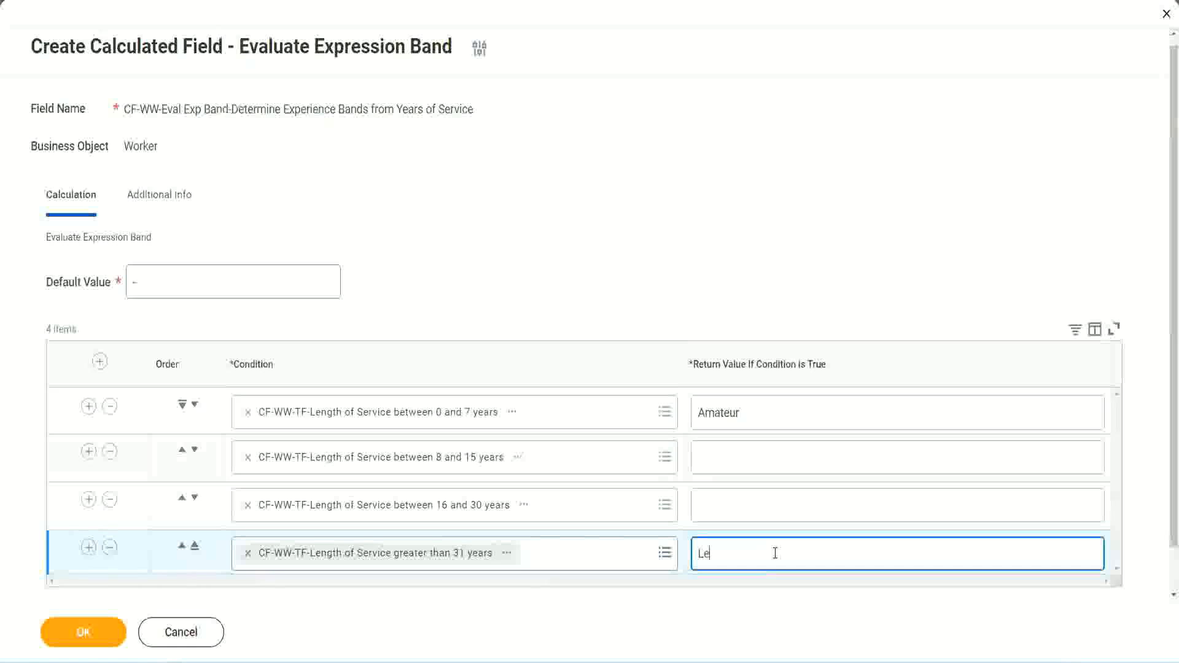
text(gend)
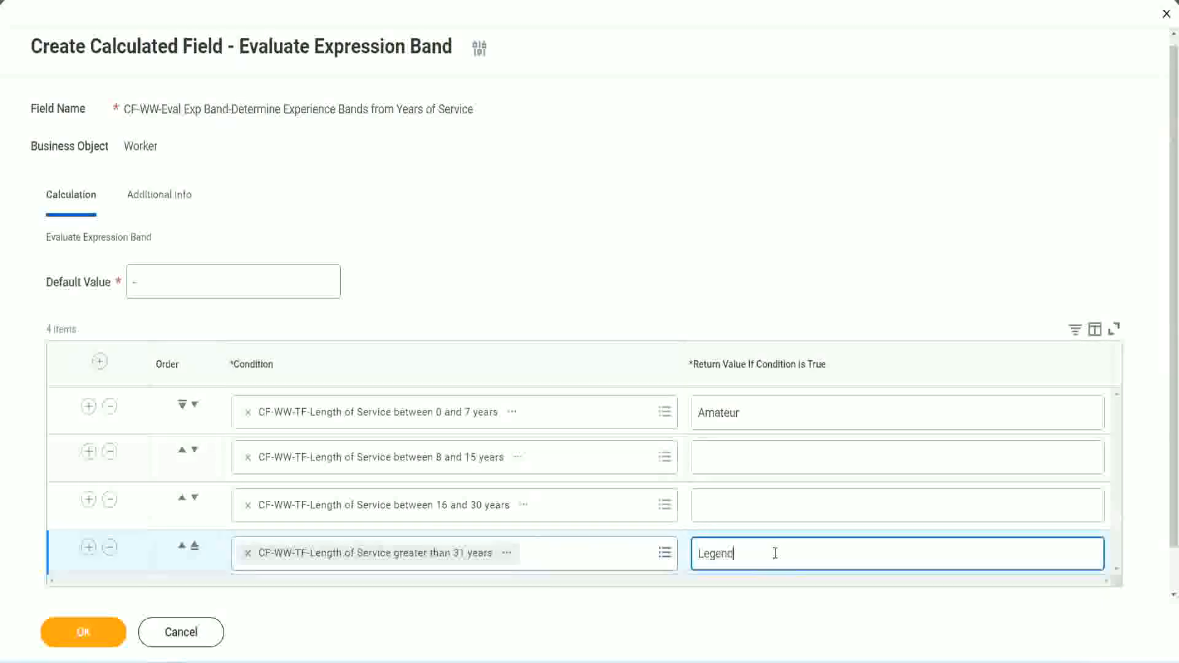
click(724, 504)
text(Senior)
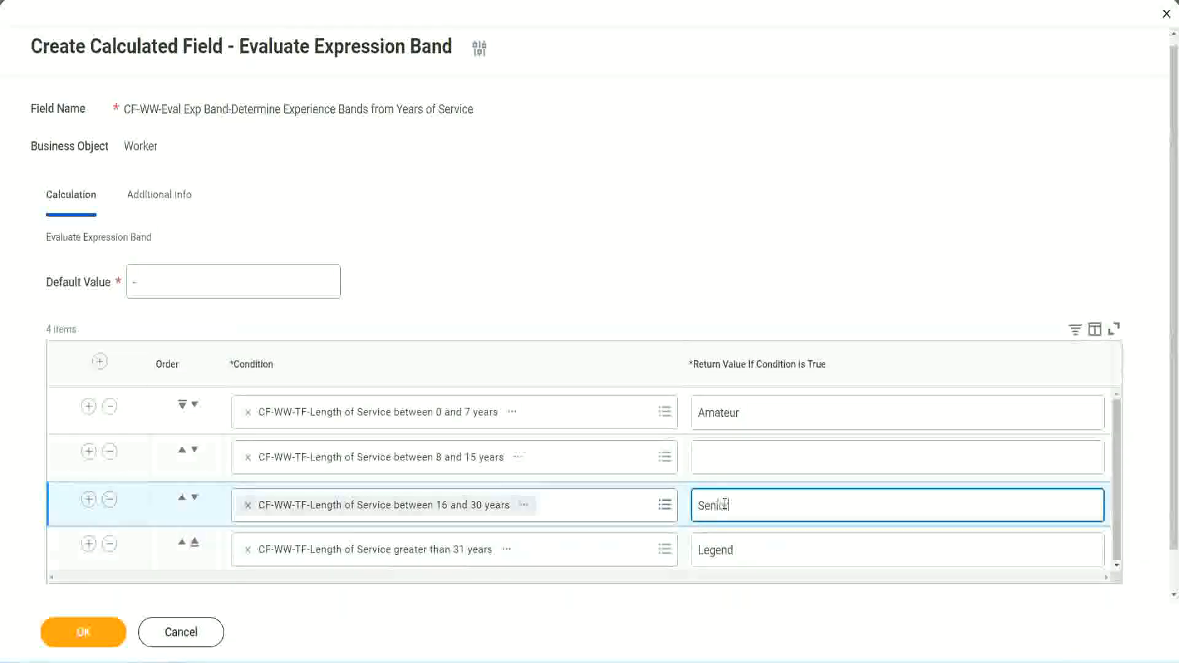
click(743, 458)
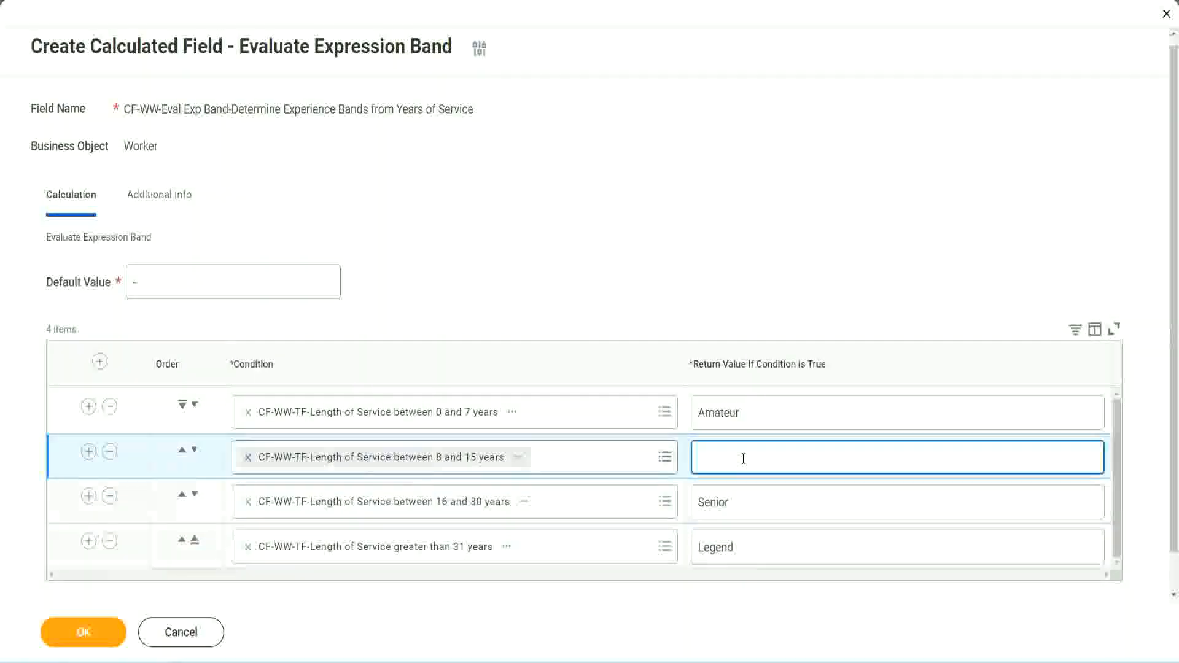
text(Experien)
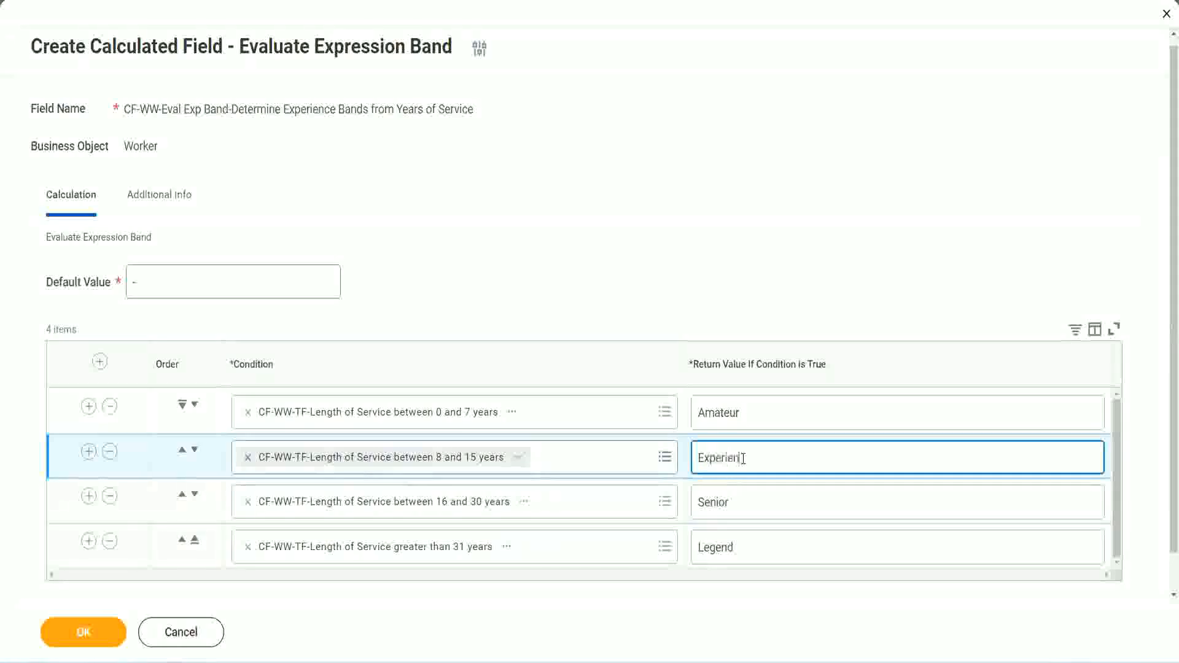
text(ced)
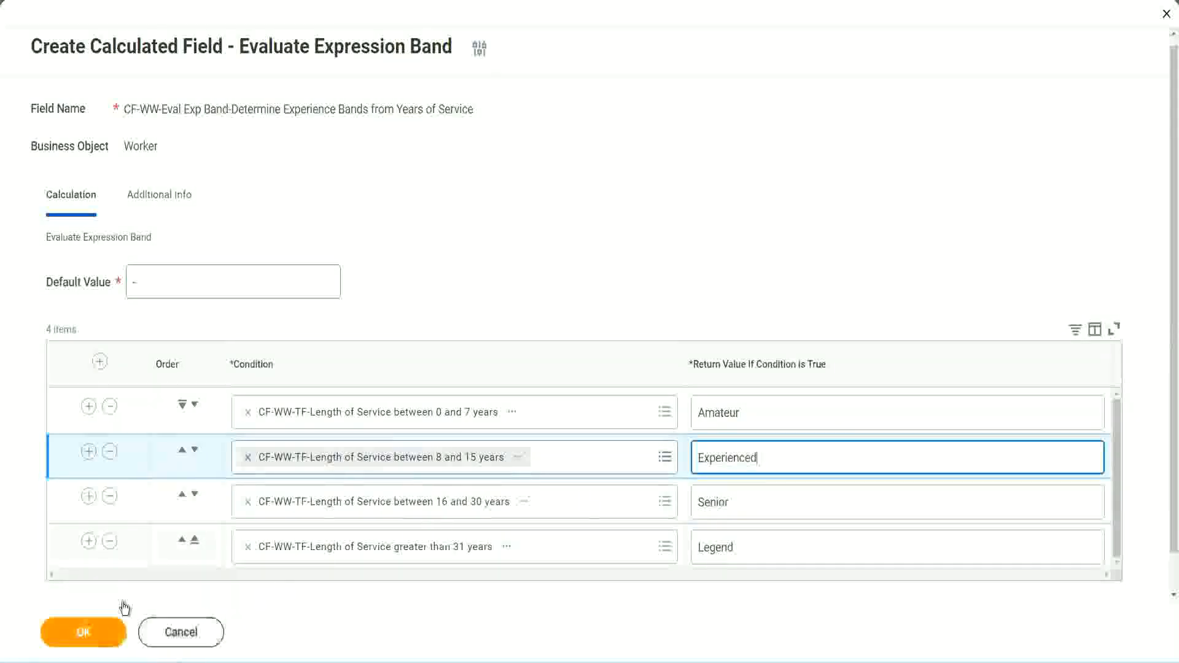
click(112, 629)
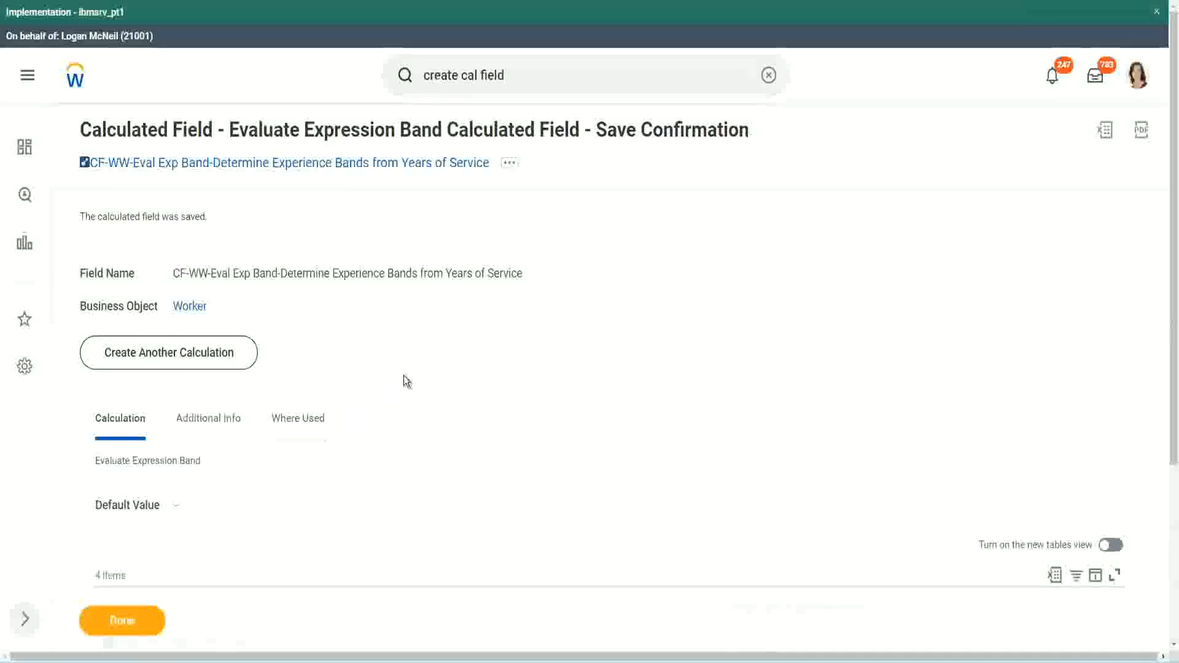
Step: Check the saved return value of each experience band and copy the new calculated field's name
scroll(237, 450, down, 3)
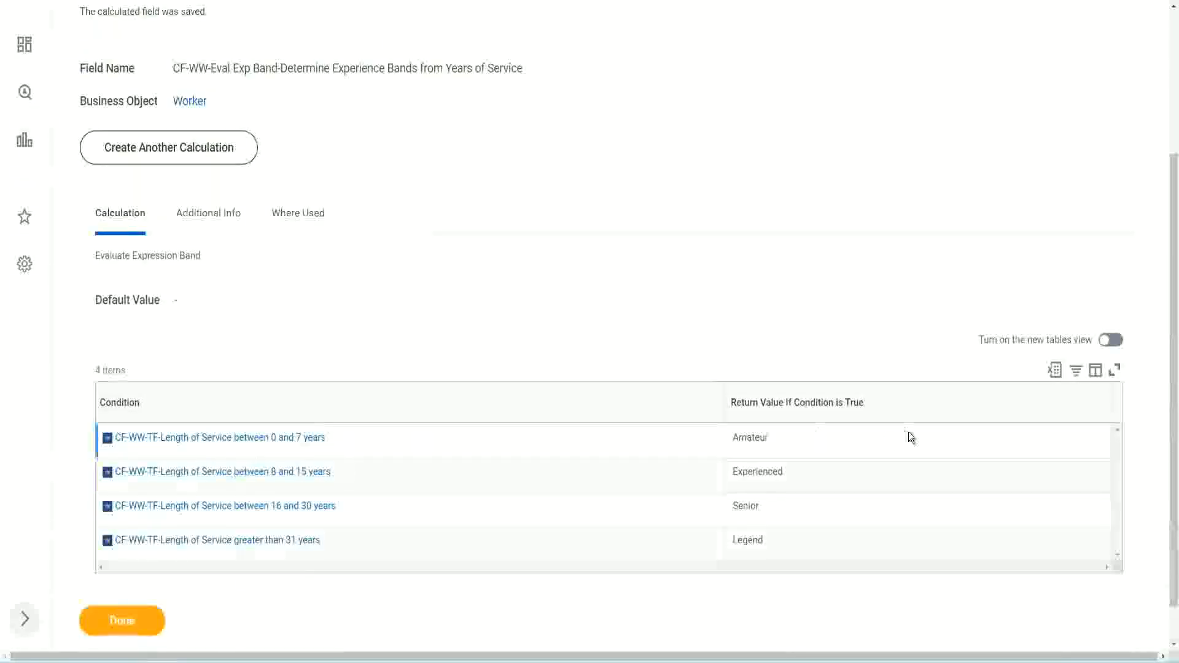
double_click(751, 437)
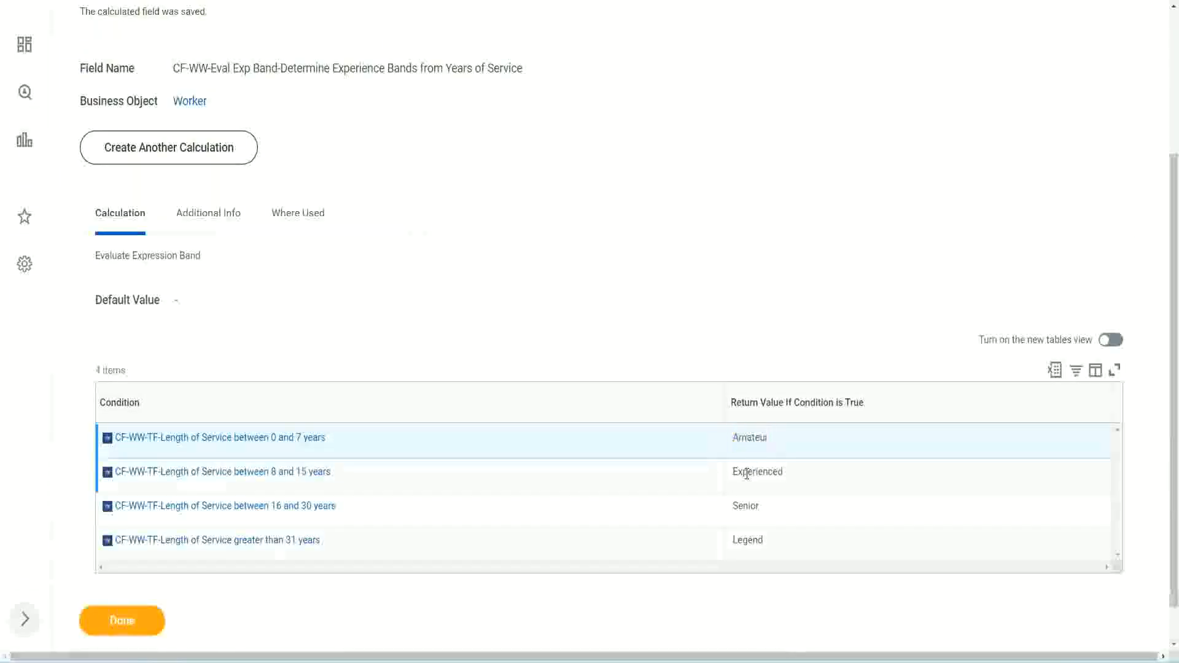
double_click(746, 473)
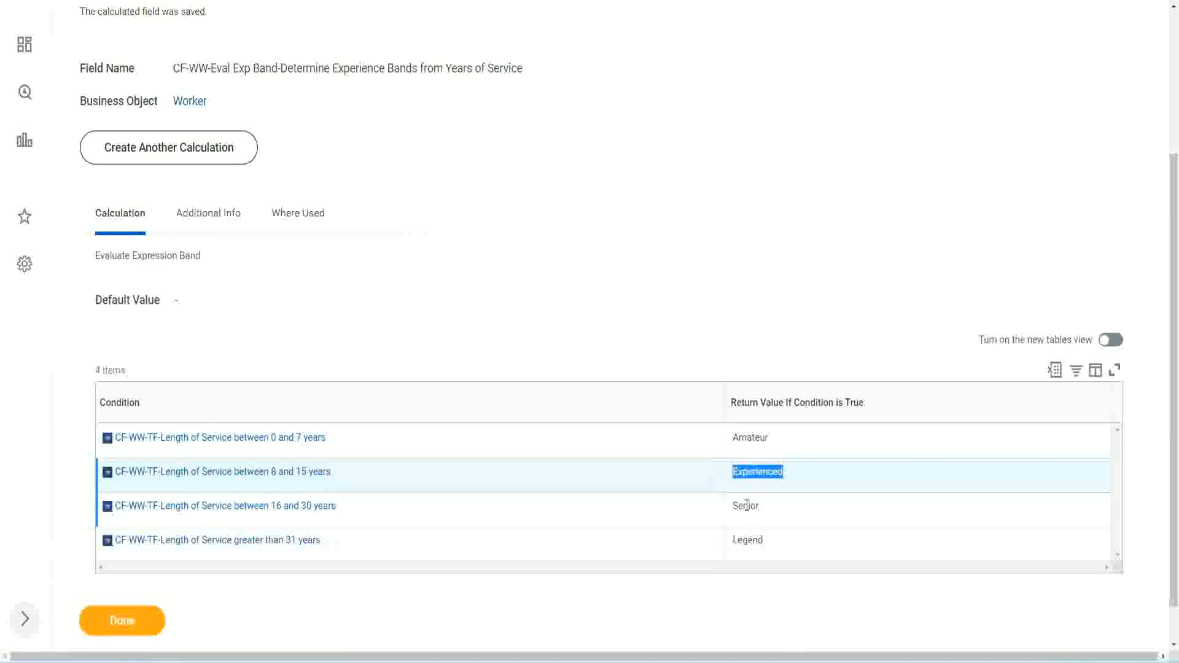
double_click(746, 505)
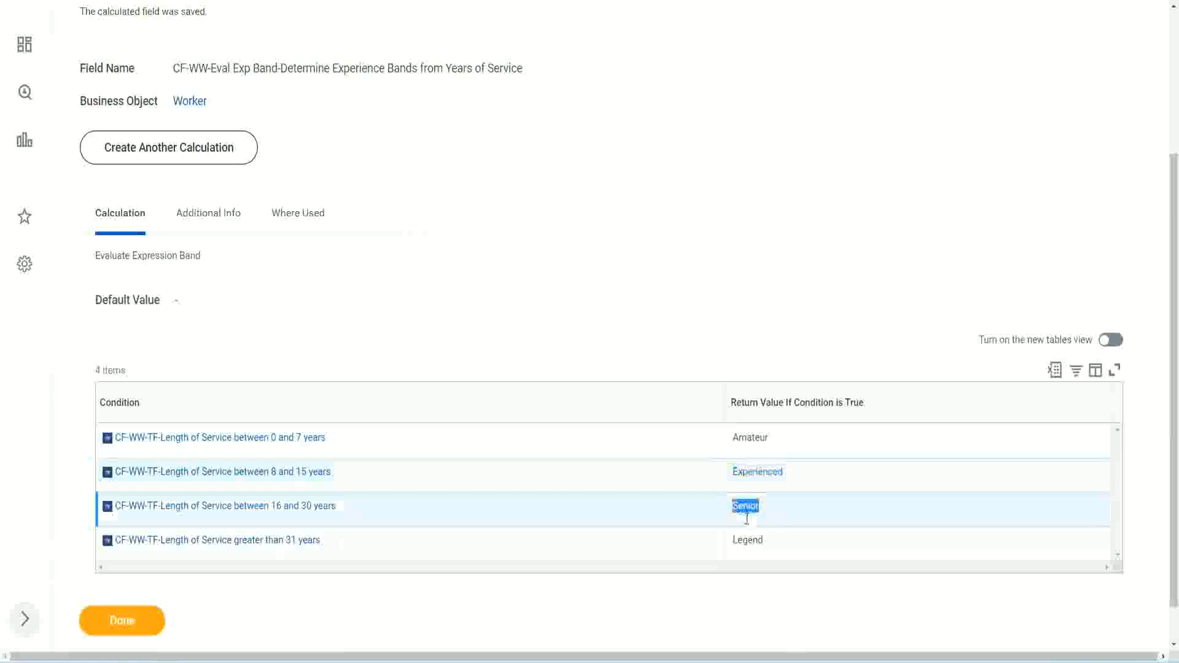
click(750, 537)
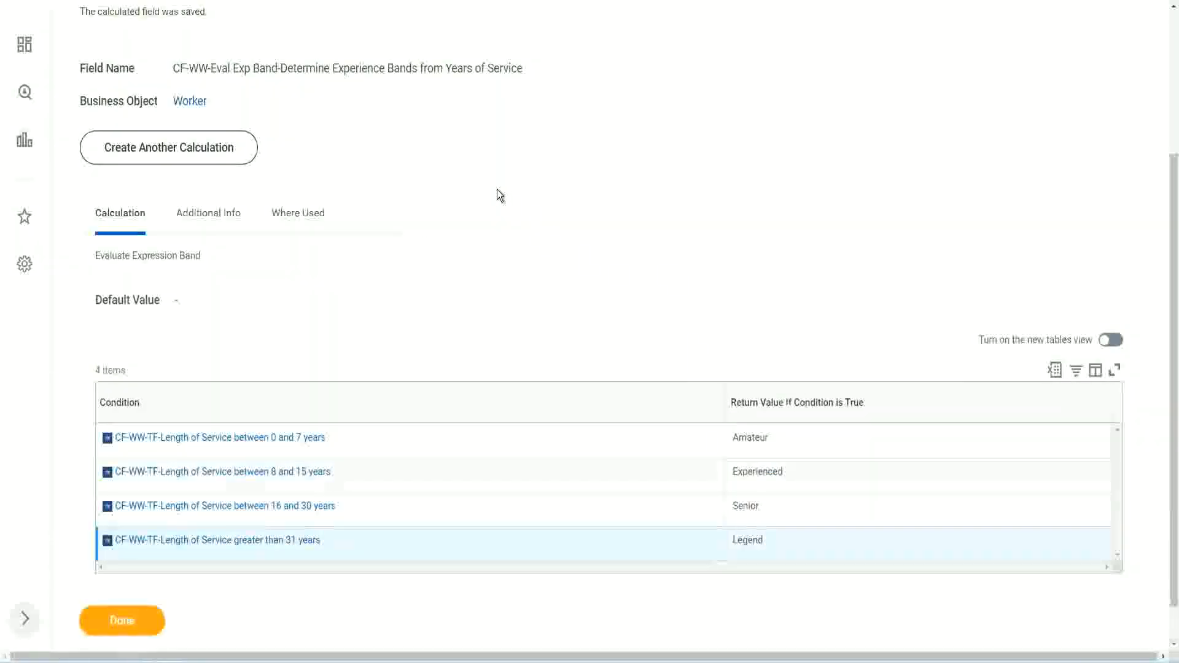
scroll(500, 195, up, 3)
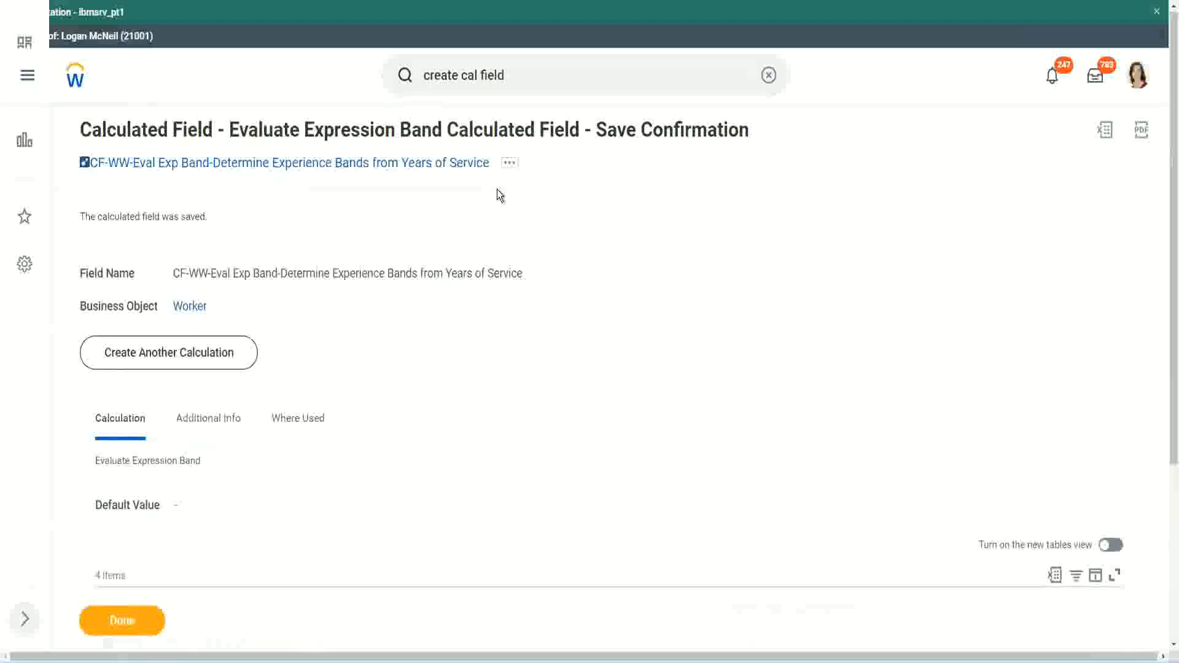
right_click(385, 167)
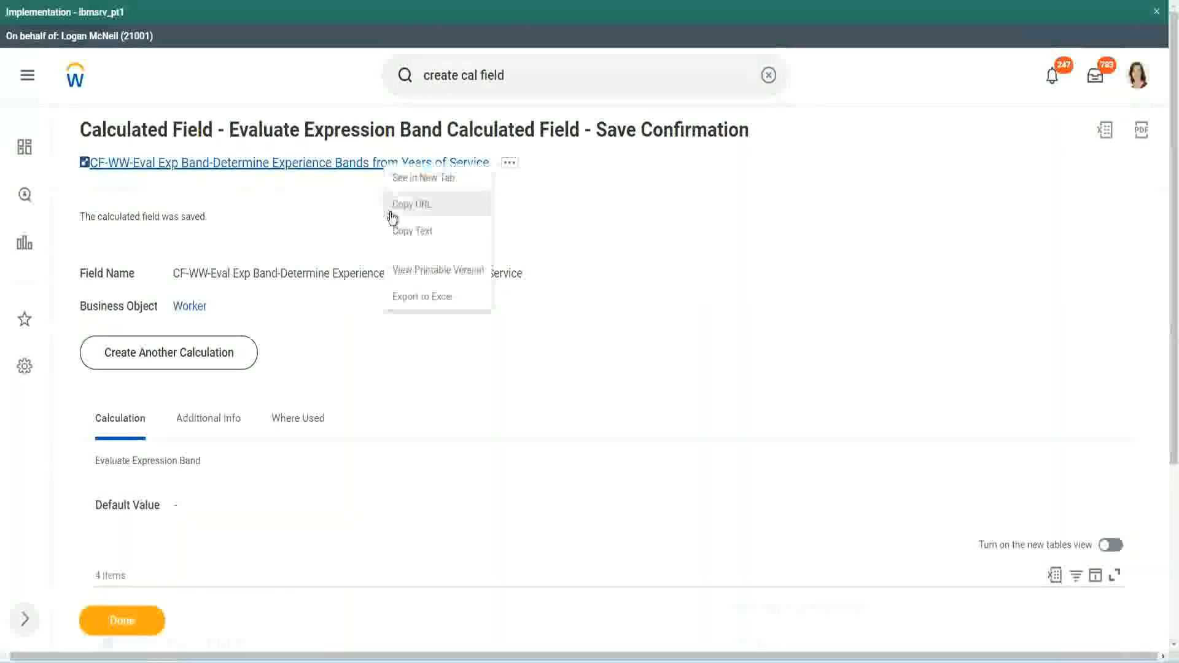
click(405, 232)
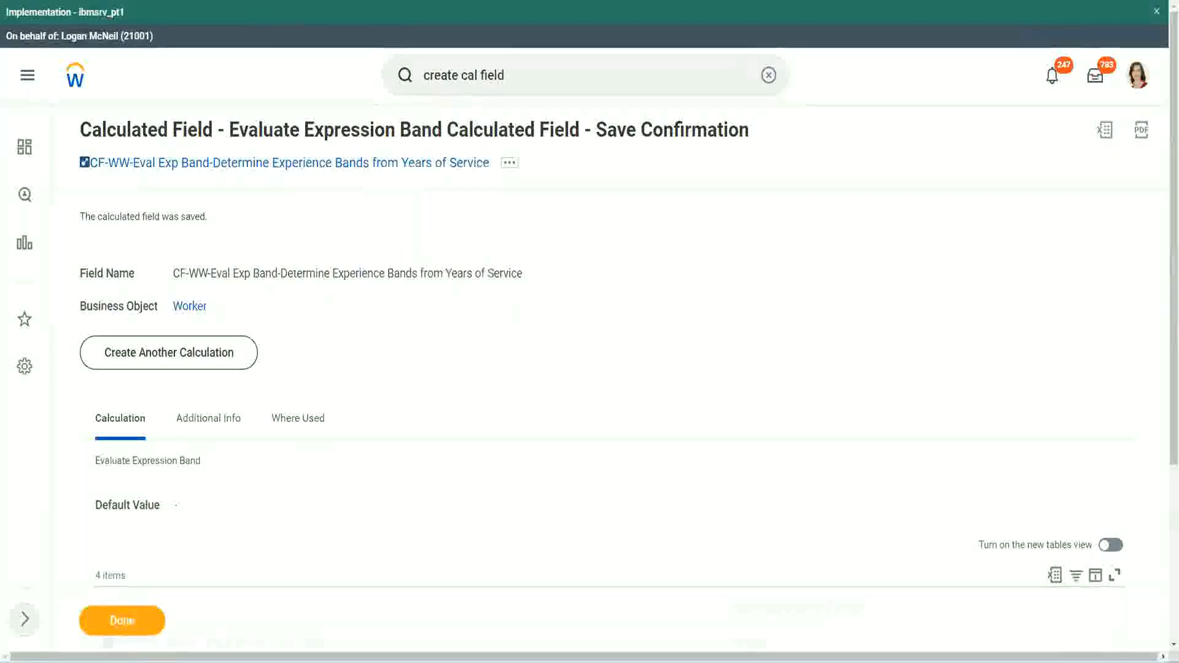
Step: Review the saved field's conditions and return values, and compare them with the experience band notes in Notepad++
scroll(389, 475, down, 2)
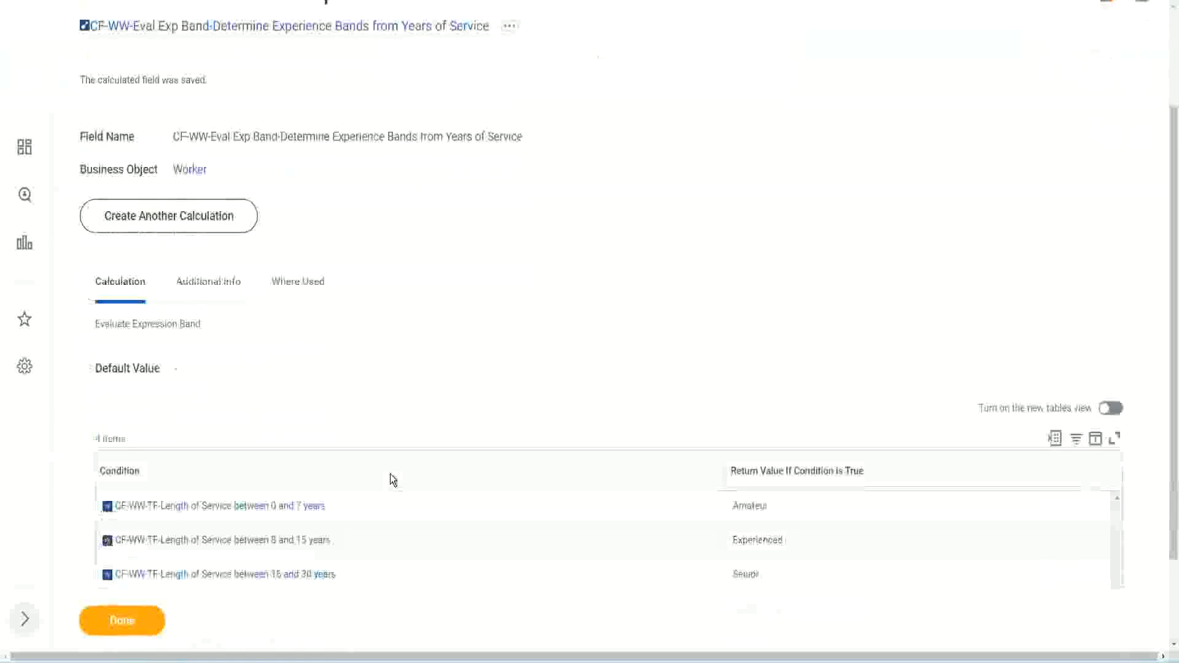
scroll(389, 474, down, 1)
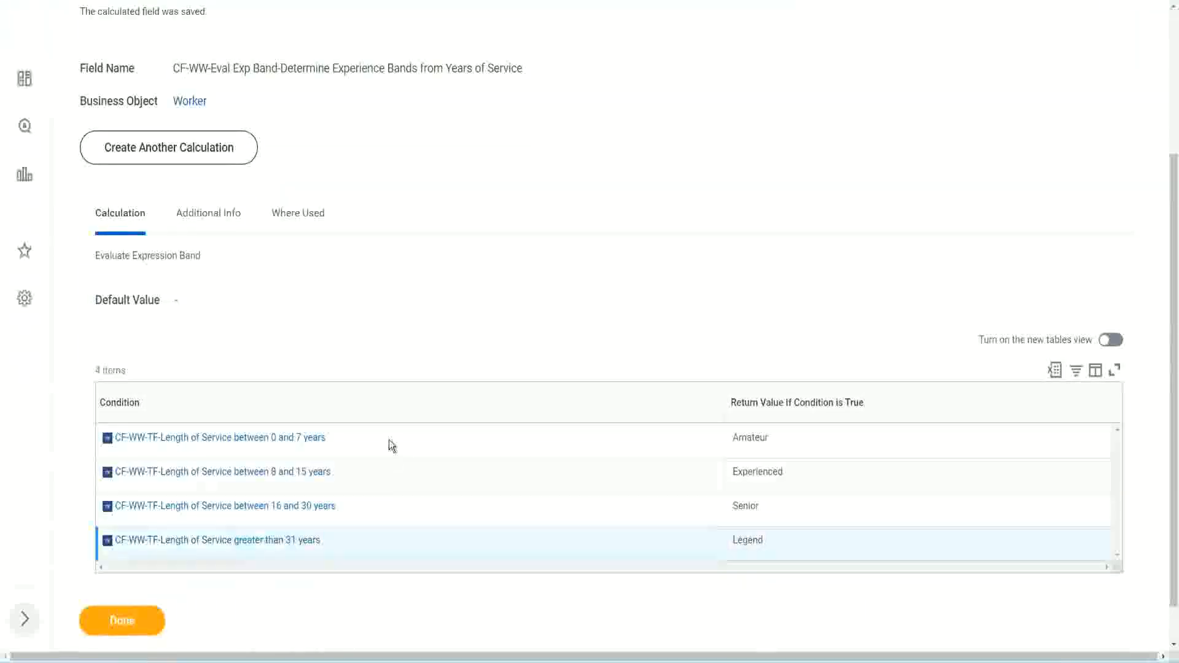
scroll(402, 429, down, 1)
scroll(411, 277, up, 3)
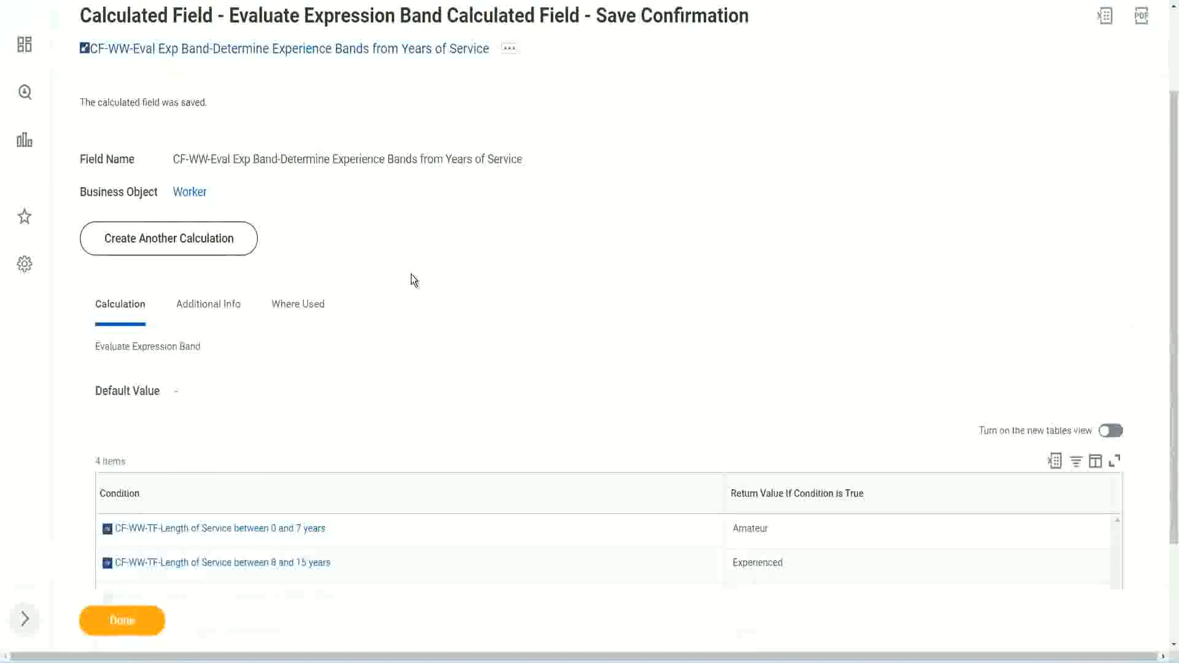
scroll(411, 274, down, 2)
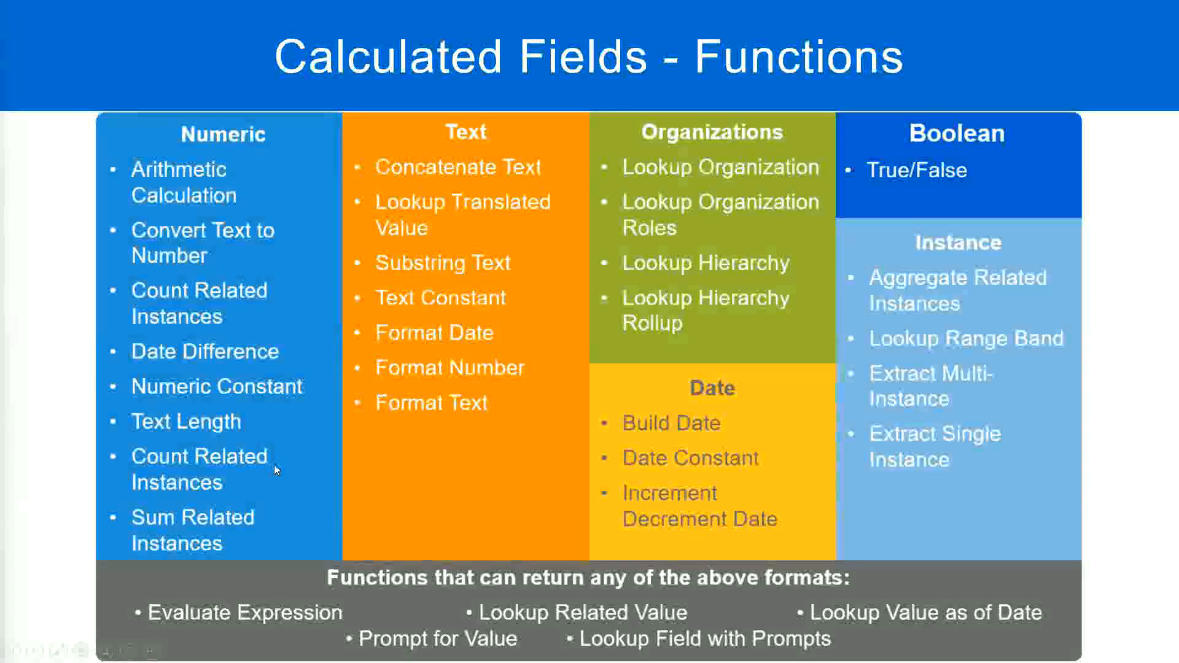
key(alt+Tab)
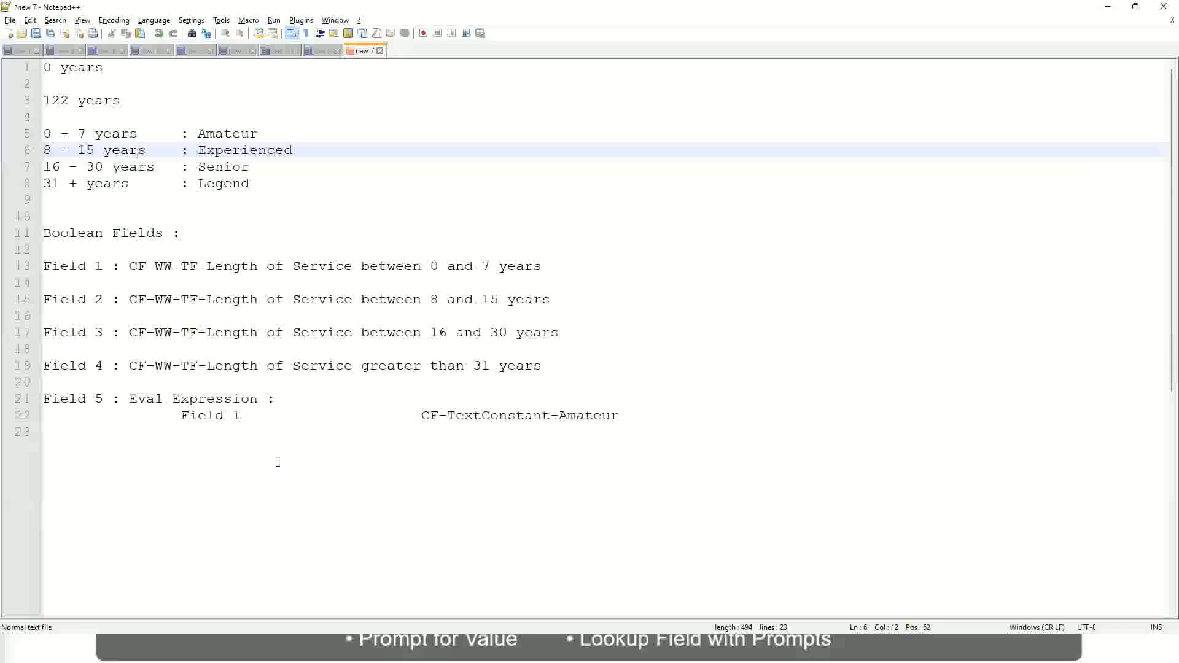
key(alt+Tab)
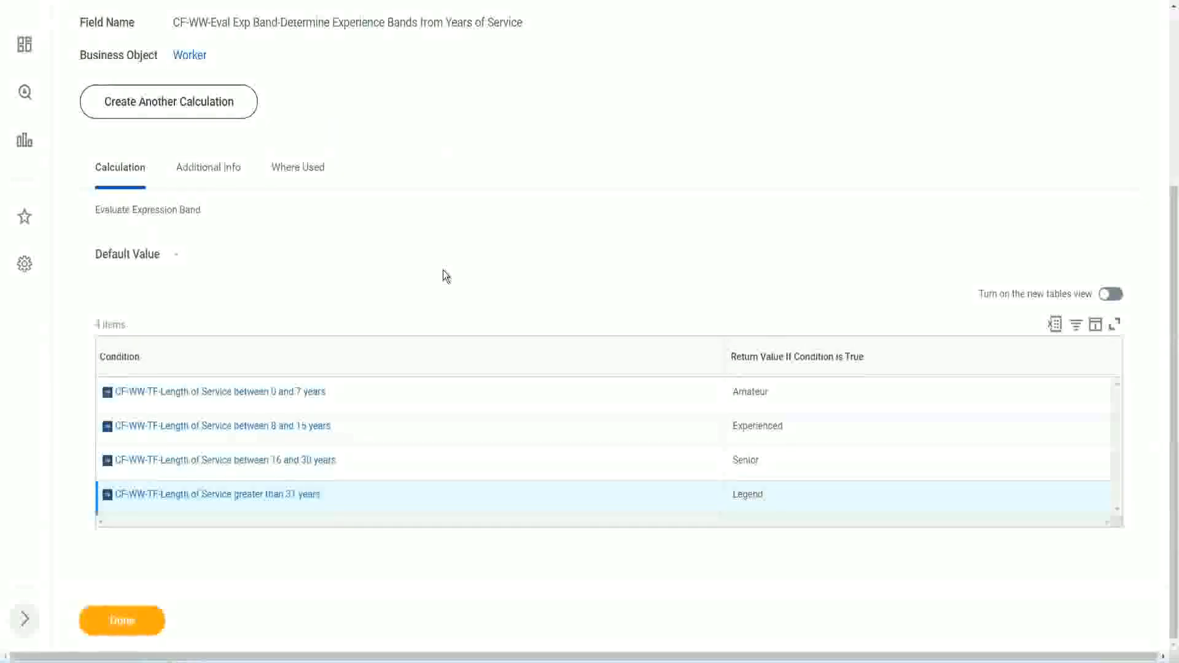
scroll(444, 270, up, 1)
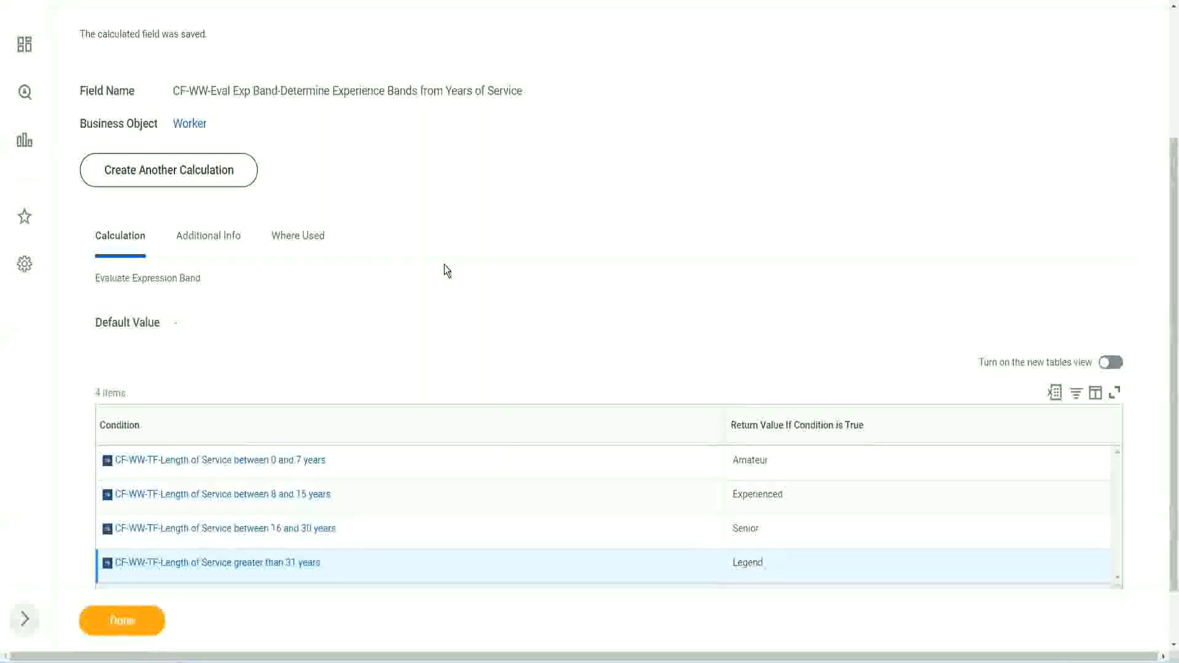
scroll(445, 268, up, 2)
scroll(445, 269, down, 4)
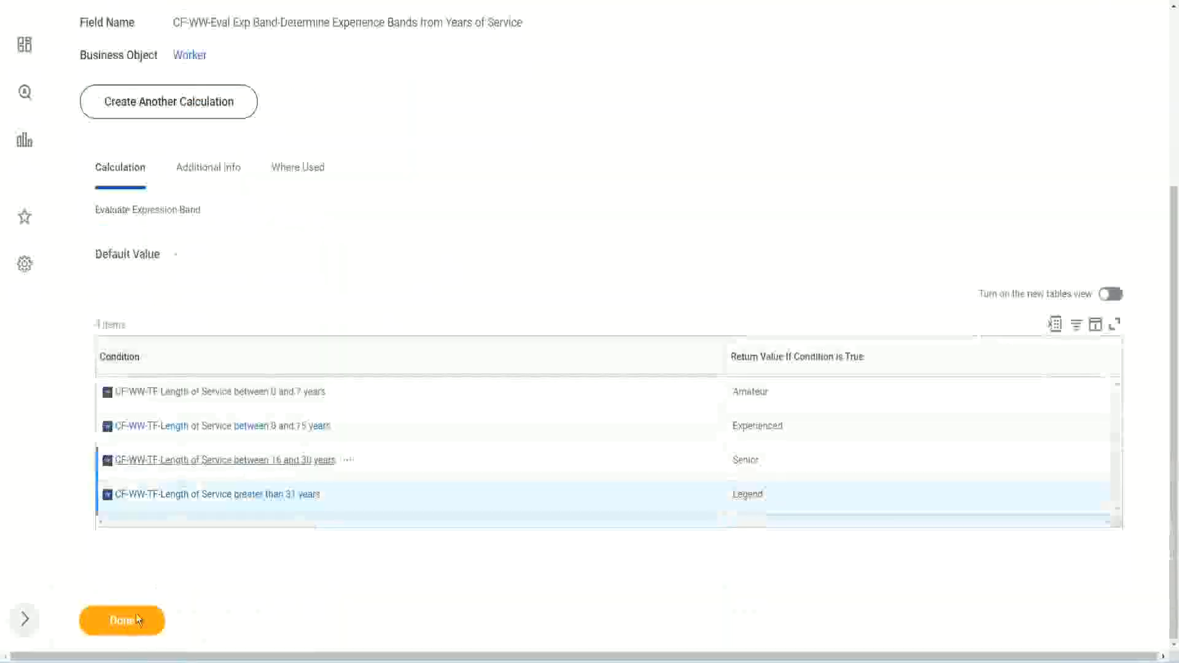
Step: Finish viewing the calculated field and open the WW Employee Details custom report for editing
click(136, 619)
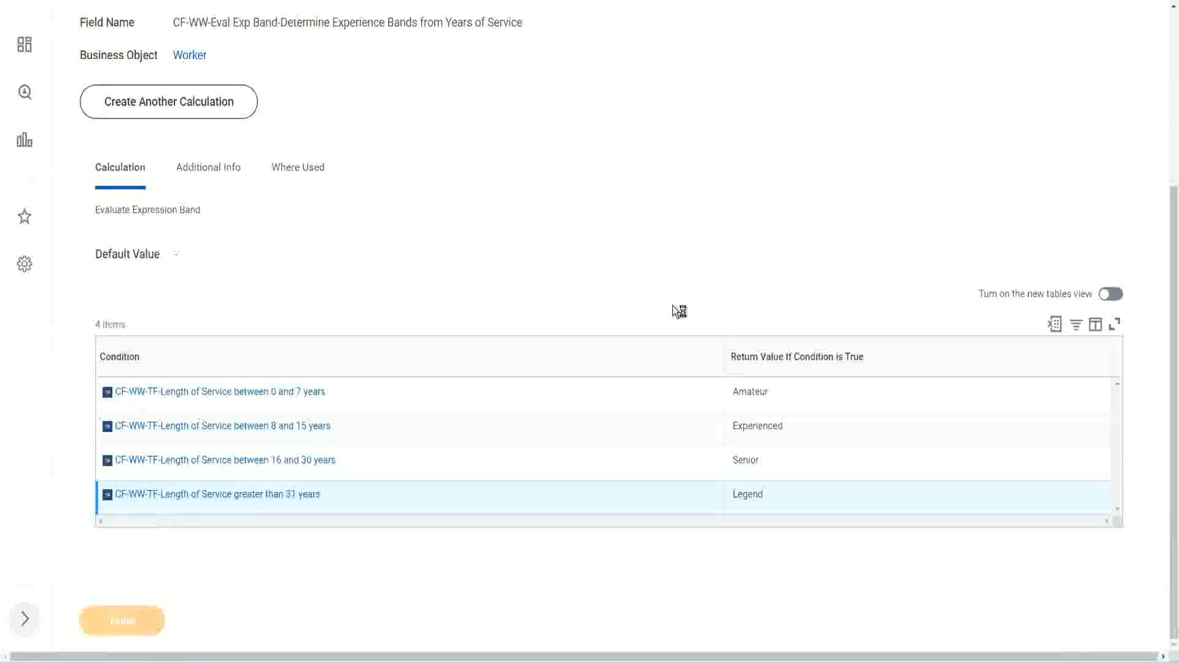
scroll(528, 274, down, 3)
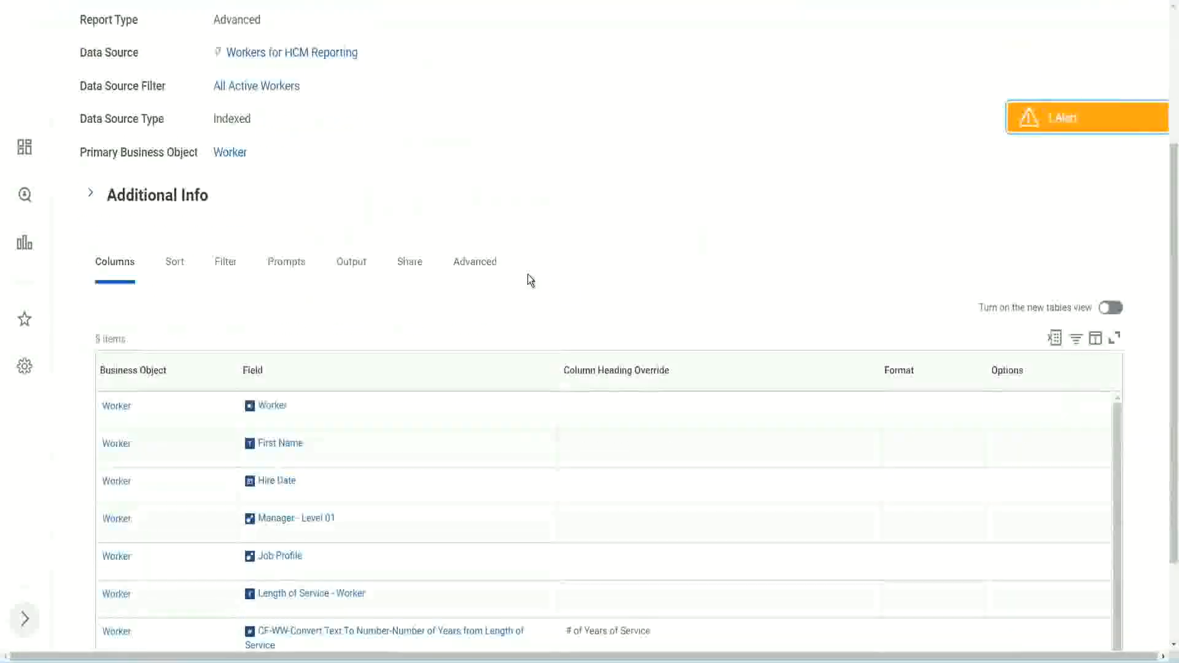
scroll(529, 280, up, 3)
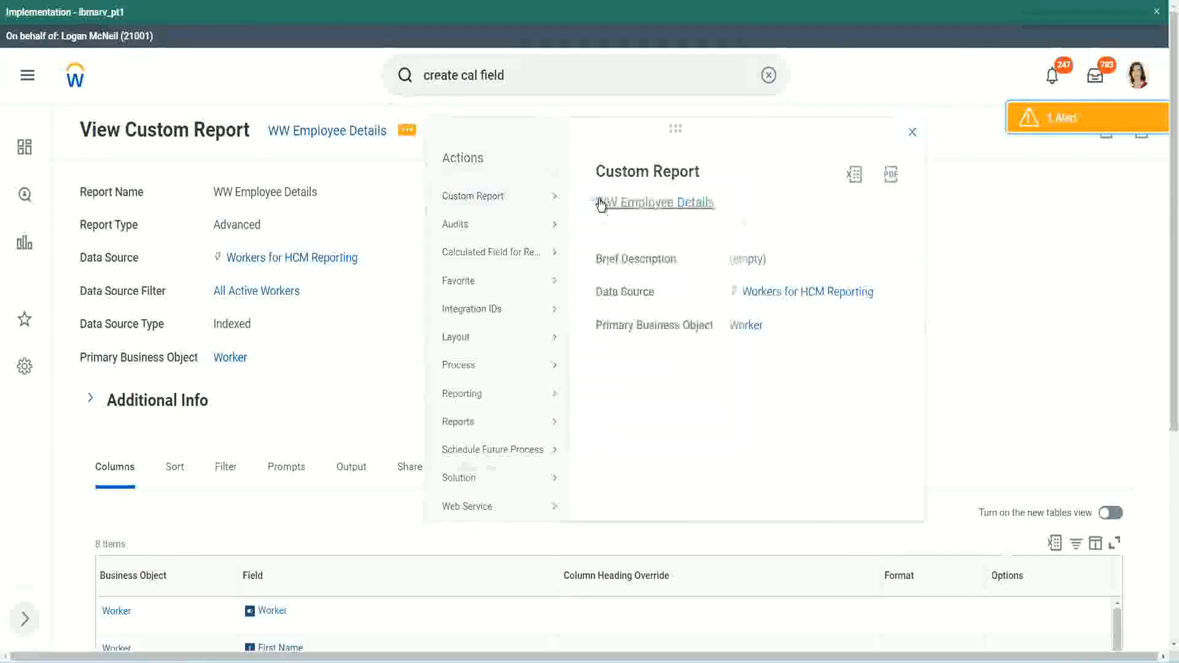
click(601, 204)
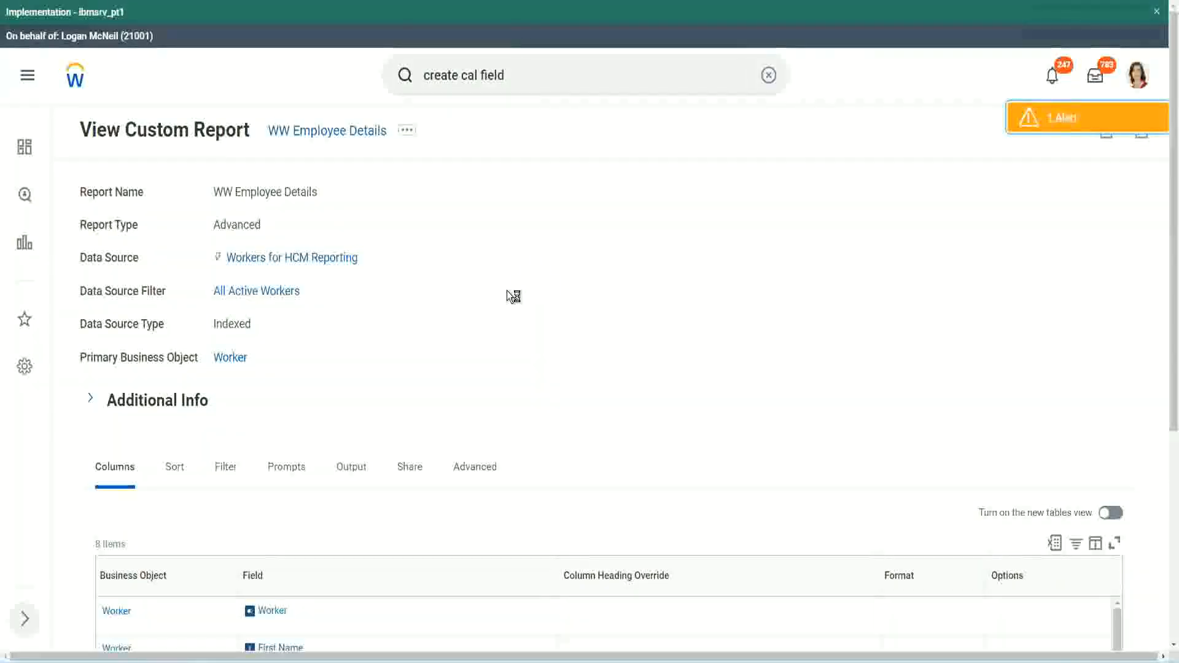
scroll(513, 296, down, 1)
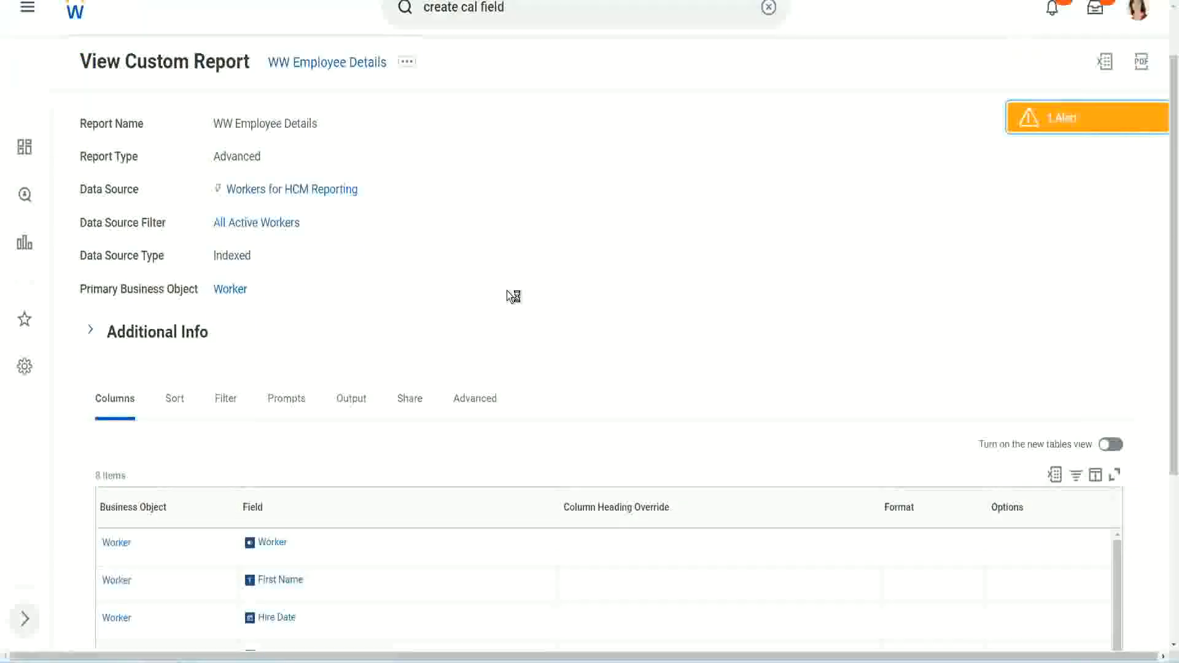
scroll(507, 290, down, 4)
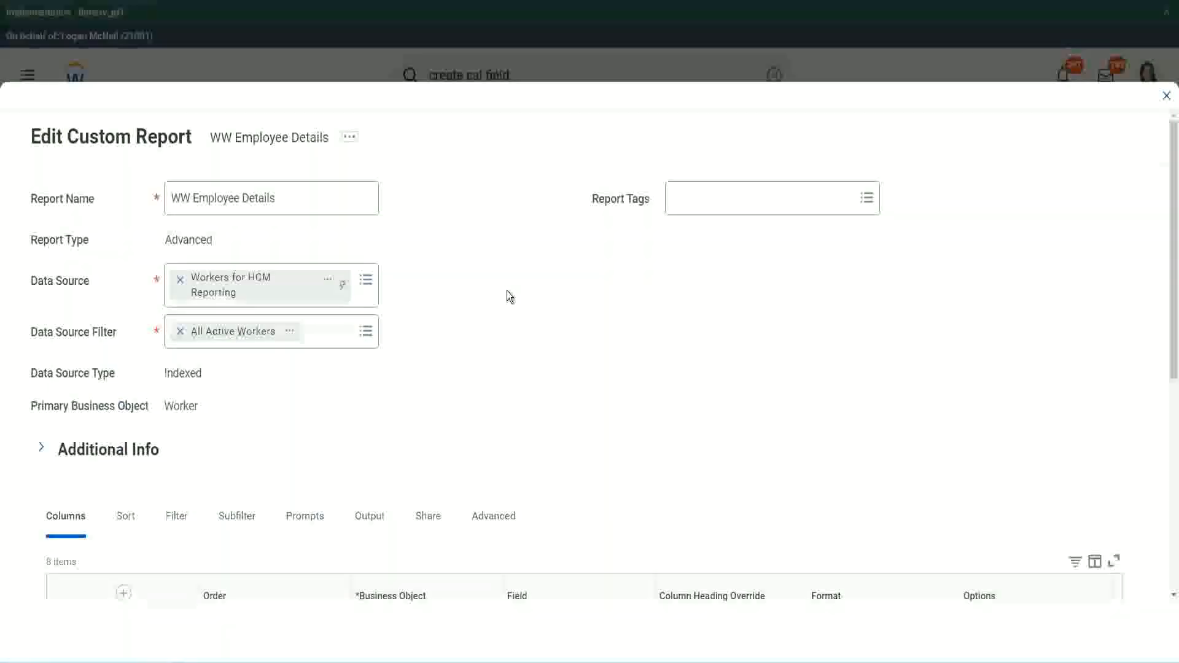
Step: Add a new Worker row below the Experience Bands column and copy that column's existing calculated field name
scroll(507, 289, down, 8)
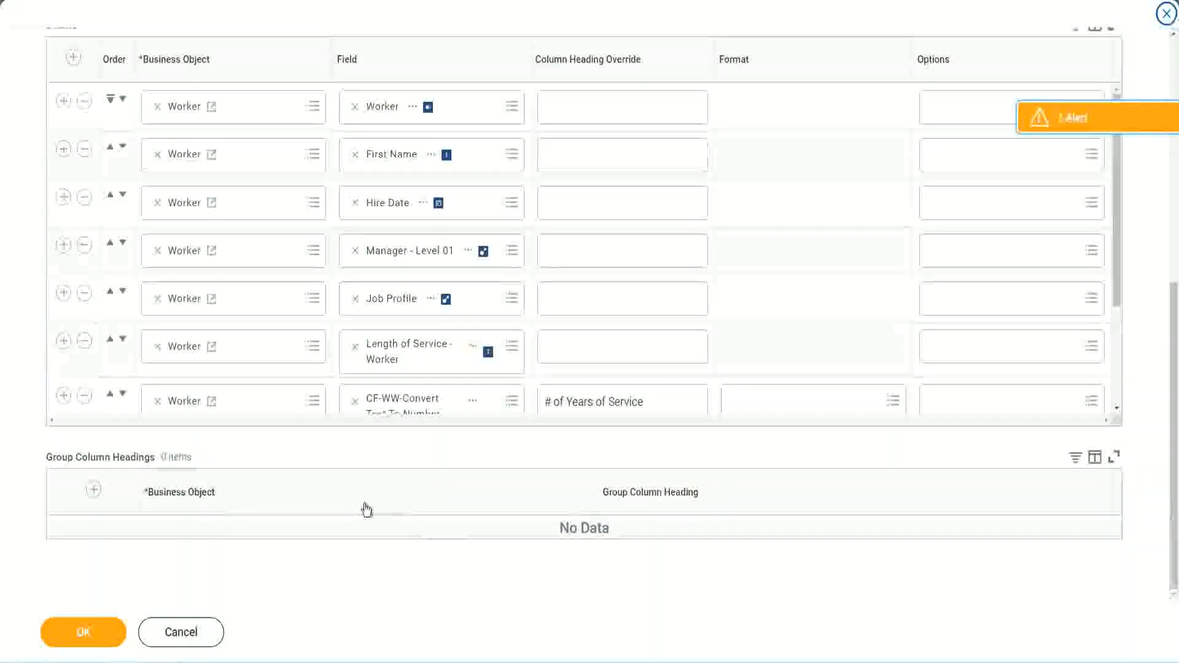
scroll(215, 340, down, 3)
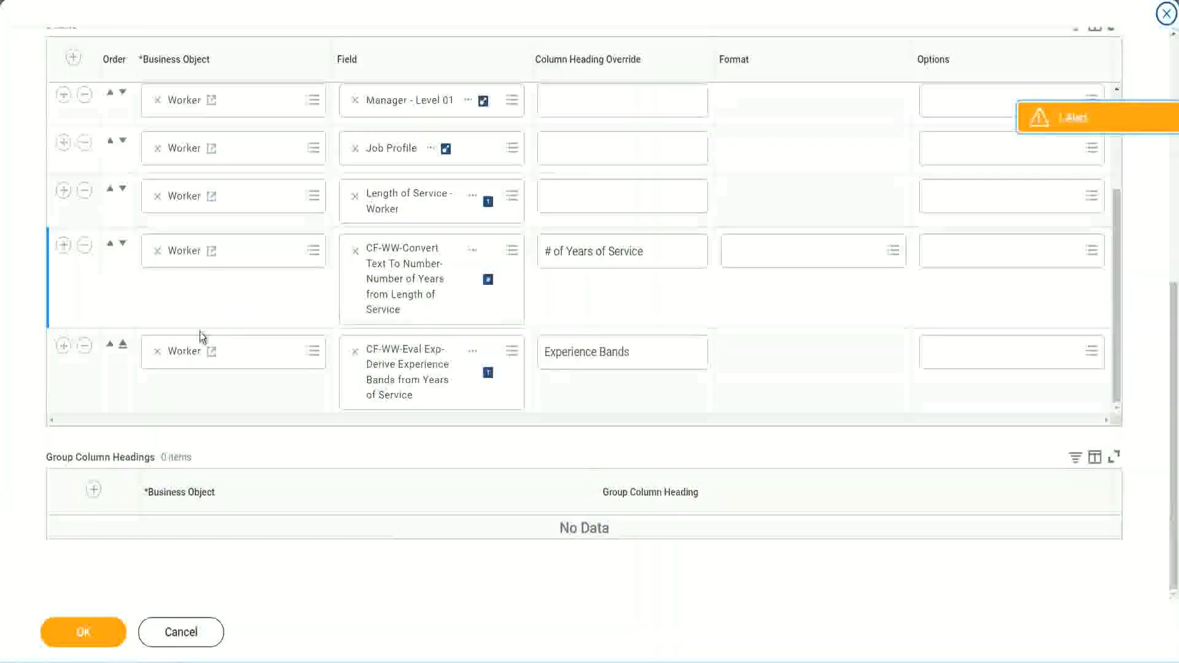
click(63, 346)
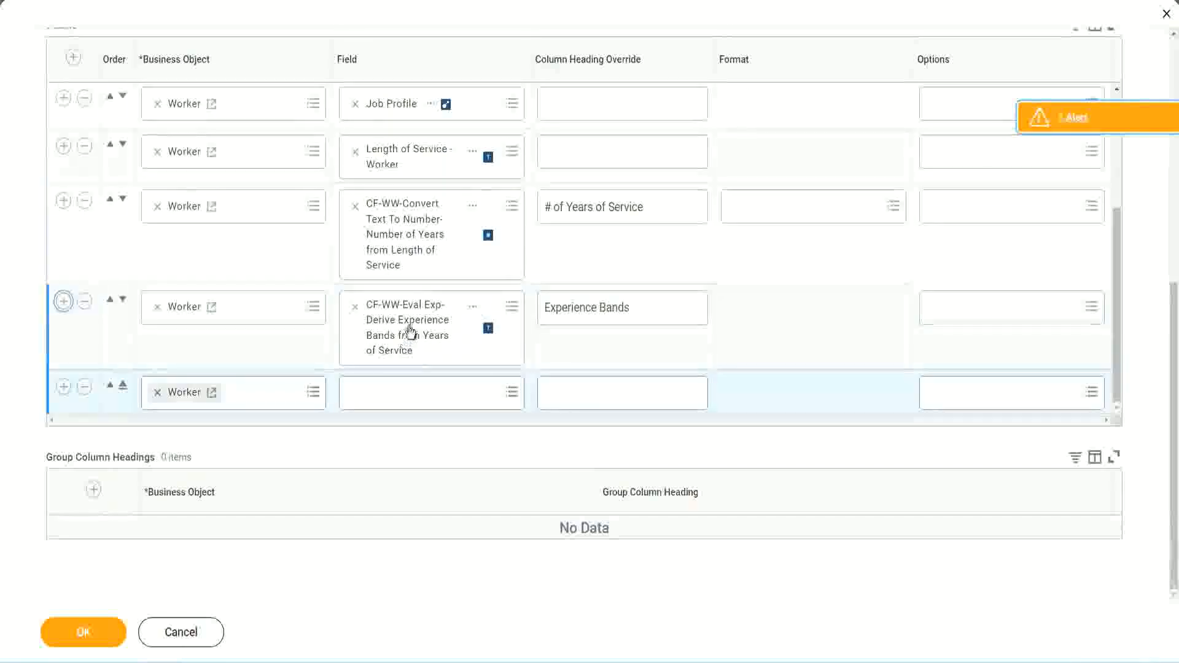
right_click(413, 334)
click(444, 394)
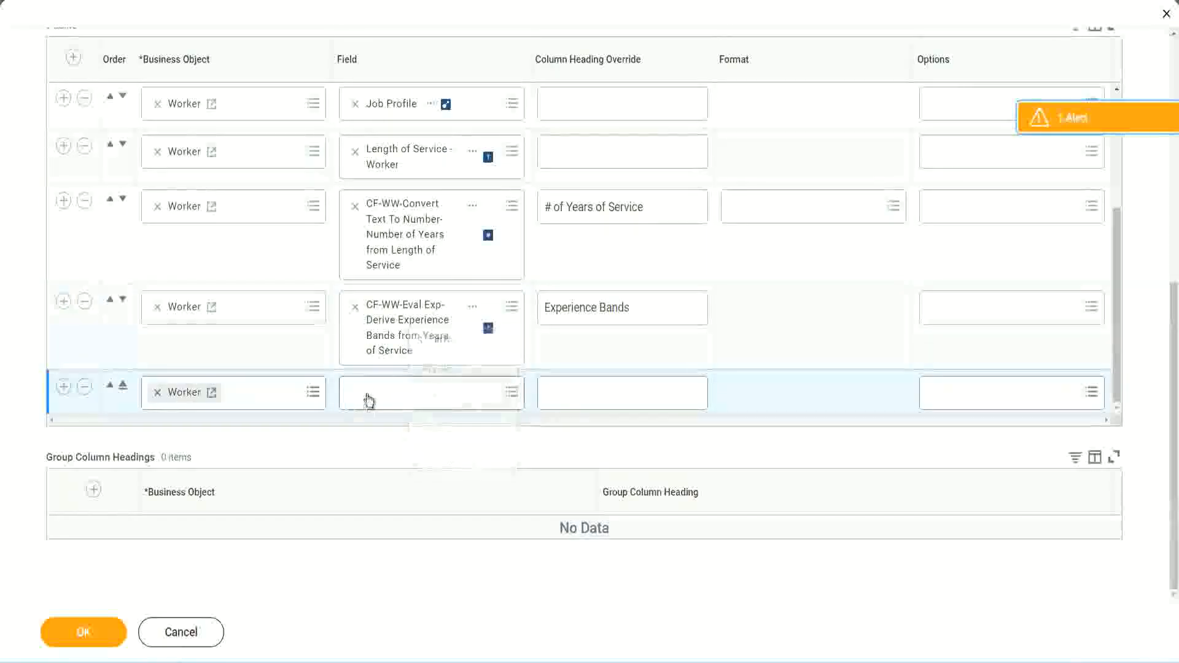
Step: Search for CF-WW-Eval Exp Band and set the new row's field to CF-WW-Eval Exp Band-Determine Experience Bands from Years of Service
click(440, 400)
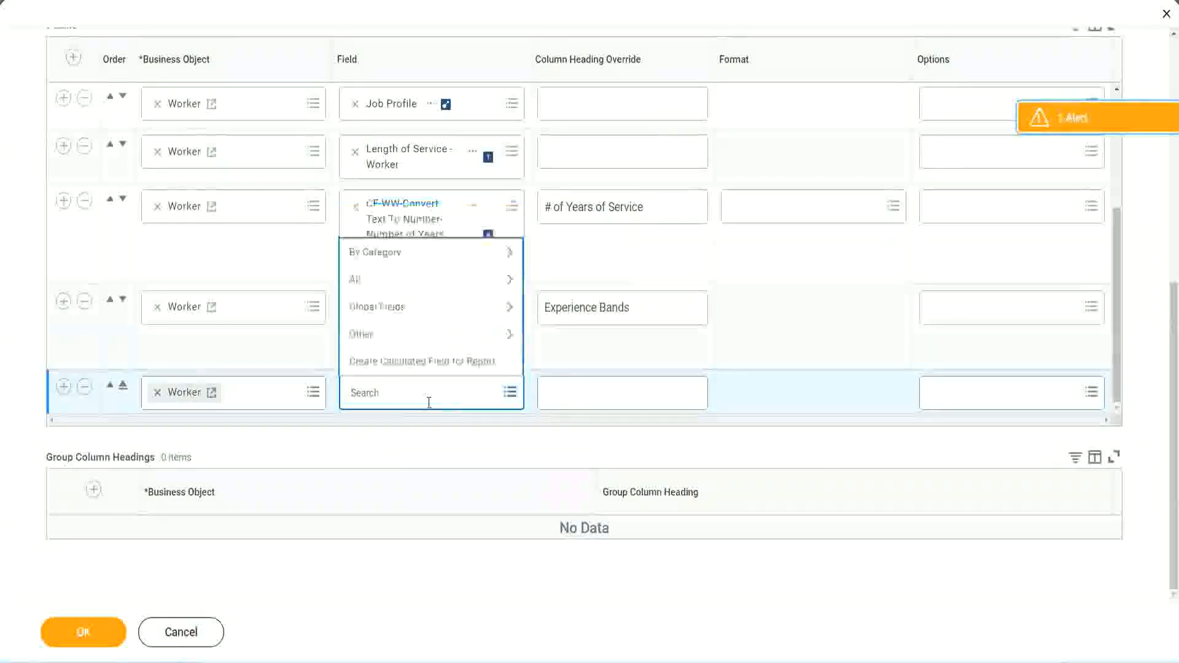
key(ctrl+v)
drag(431, 388, 306, 392)
click(418, 393)
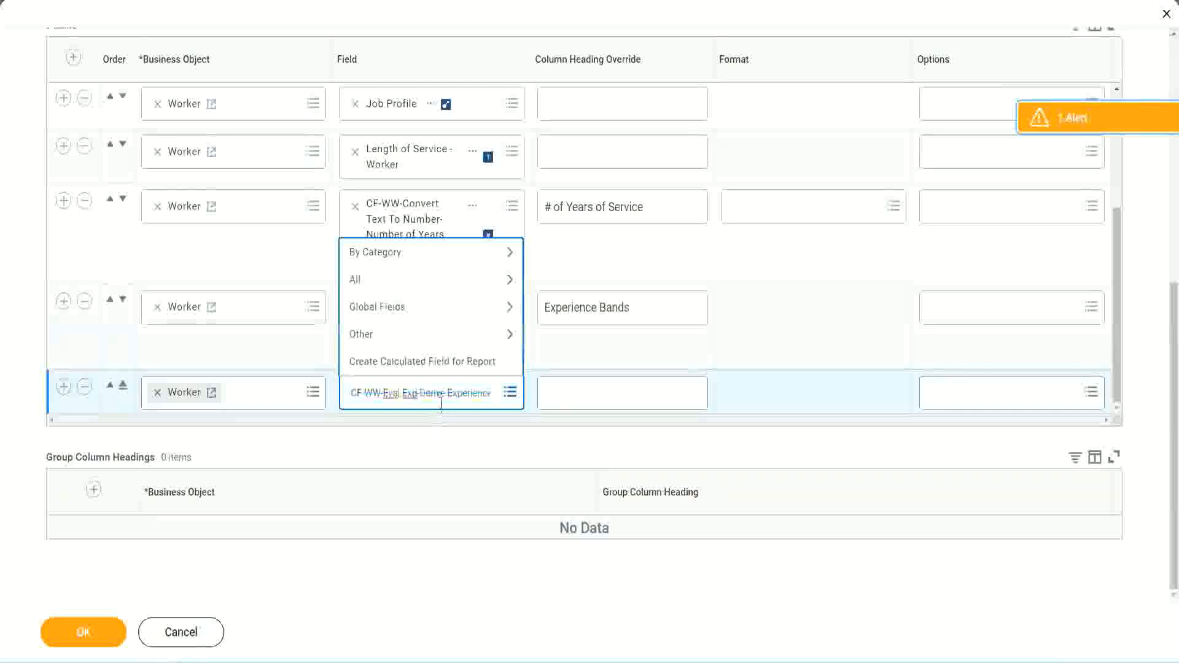
text(Bands)
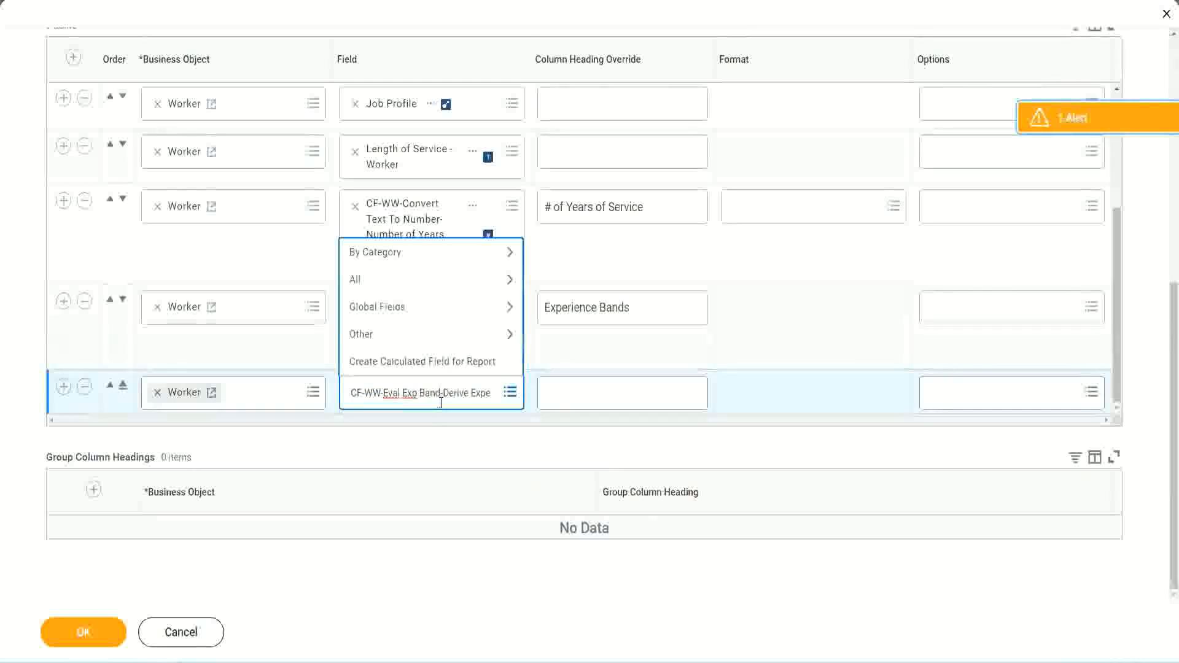
key(Delete)
key(Delete)
key(Delete)
key(Delete)
key(Delete)
key(Delete)
key(Delete)
key(Delete)
key(Delete)
key(Delete)
key(Delete)
key(Delete)
key(Delete)
key(Delete)
key(Delete)
key(Delete)
key(Delete)
key(Delete)
key(Delete)
key(Delete)
key(Delete)
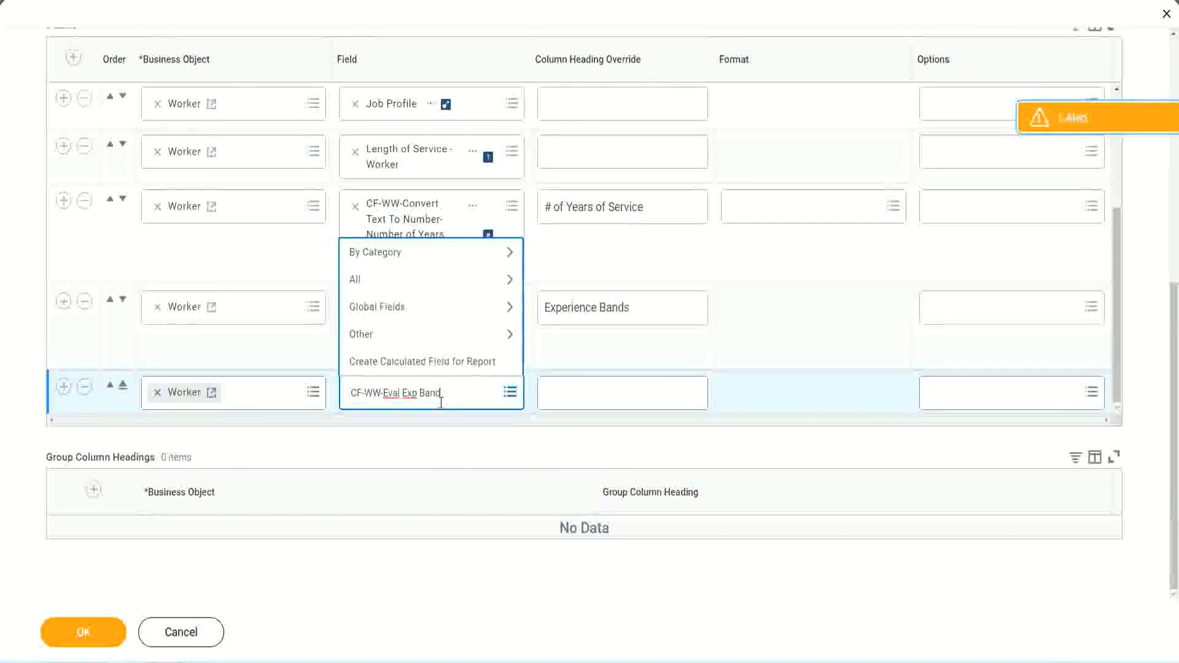
key(Return)
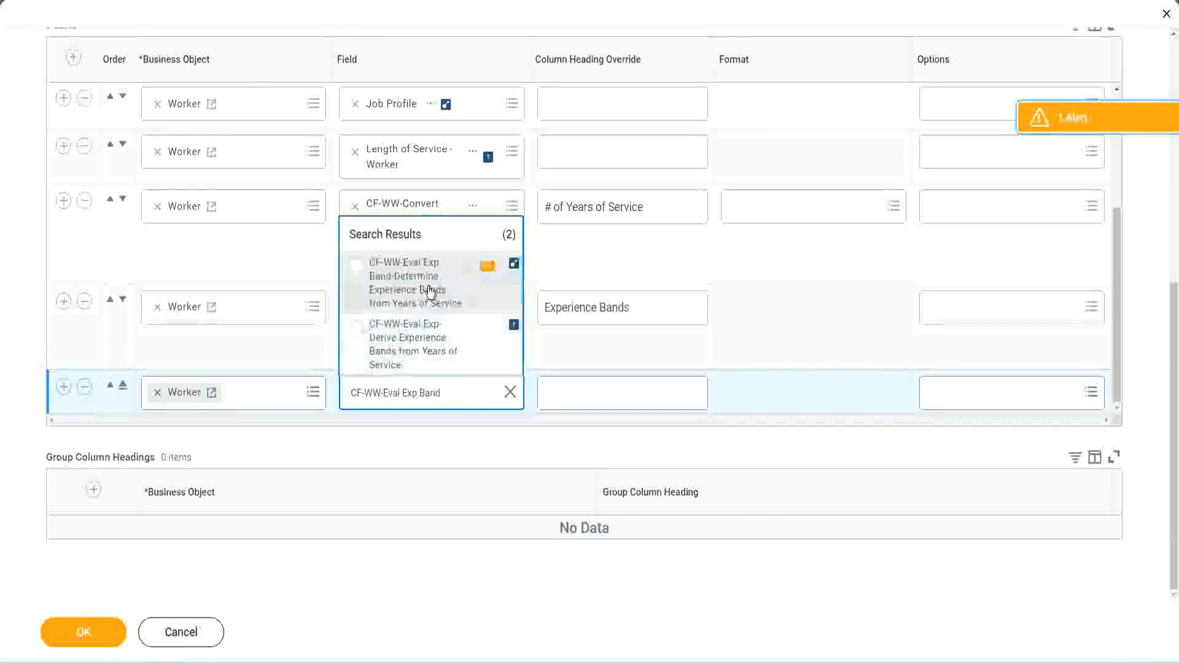
click(429, 291)
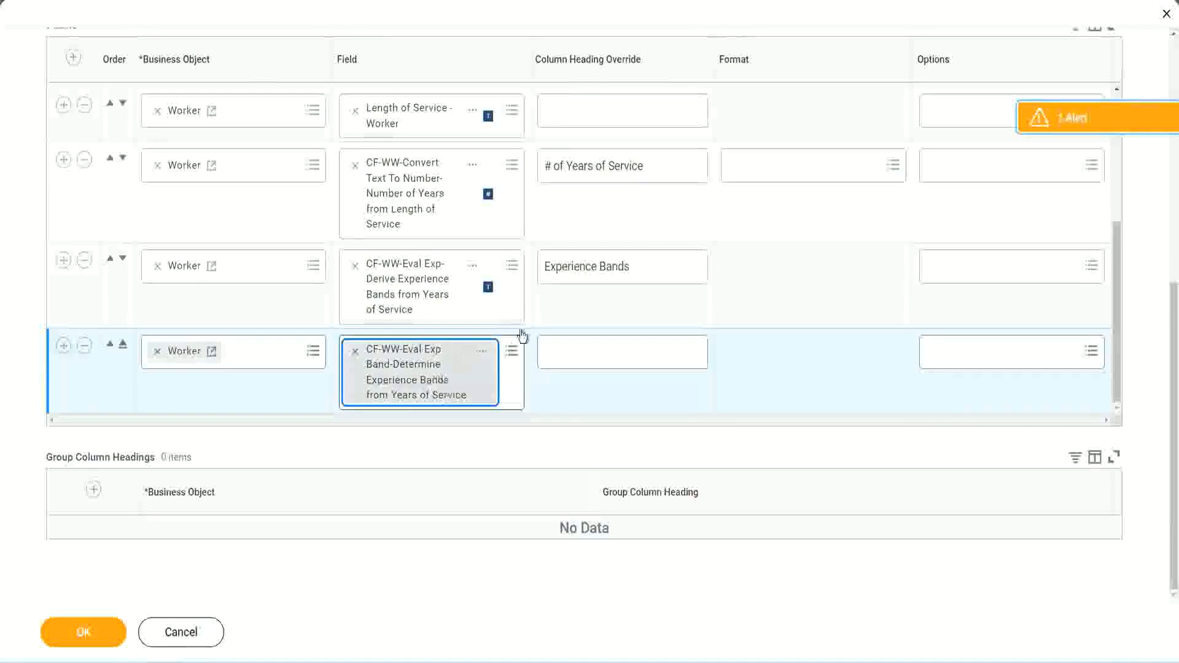
Step: Set the new column's heading override to Experience Bands (Eval Exp Bands), reusing the heading text from the row above
triple_click(648, 267)
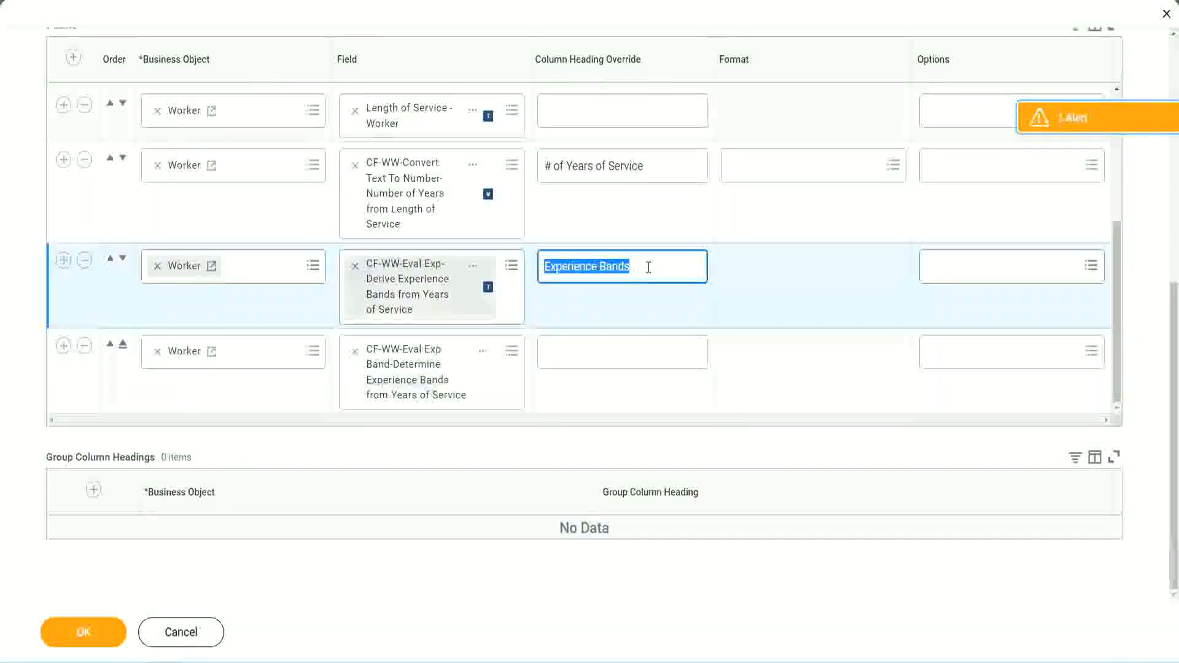
click(572, 350)
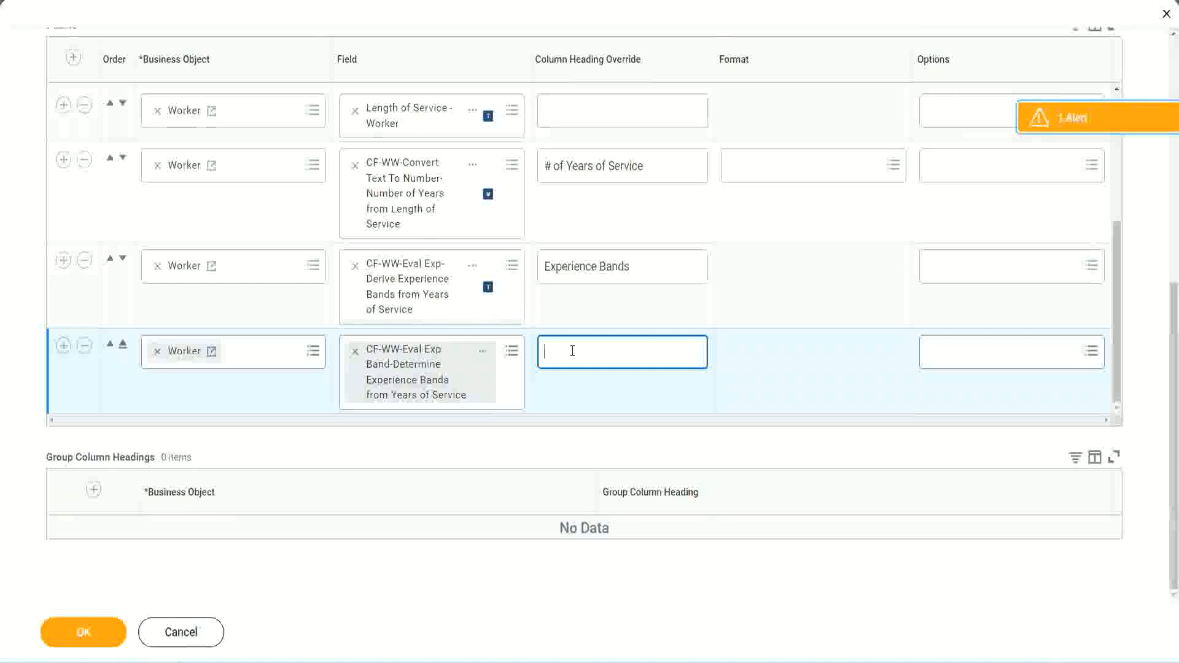
key(ctrl+v)
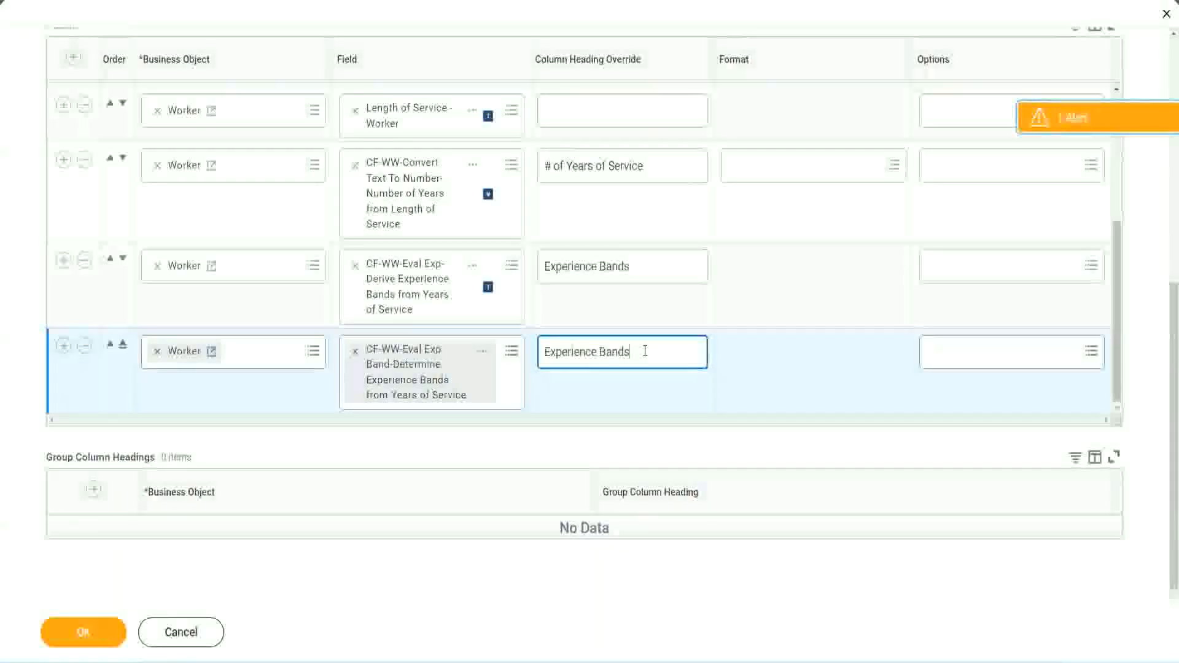
text(()
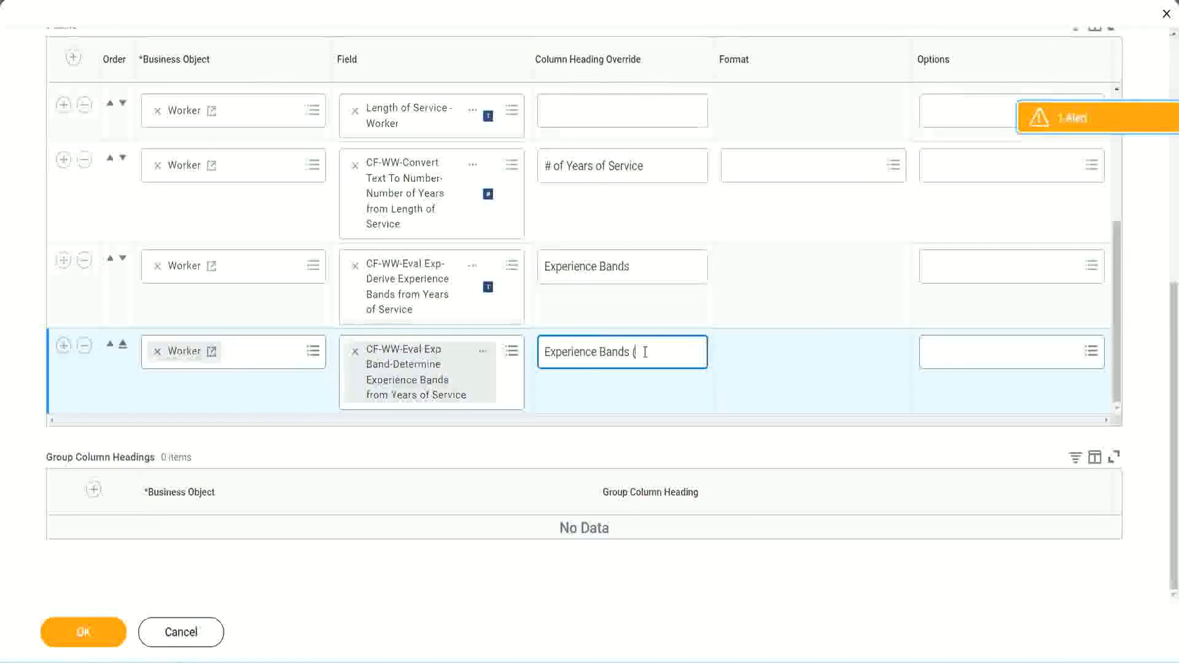
text(Eval Exp)
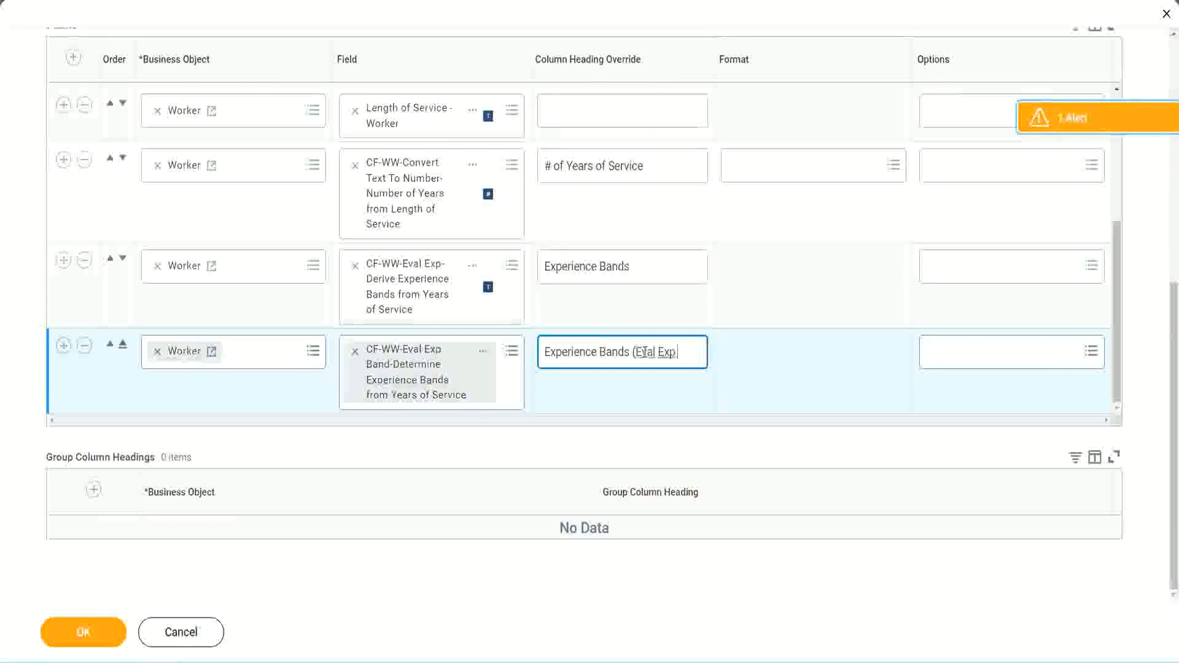
text( Bands))
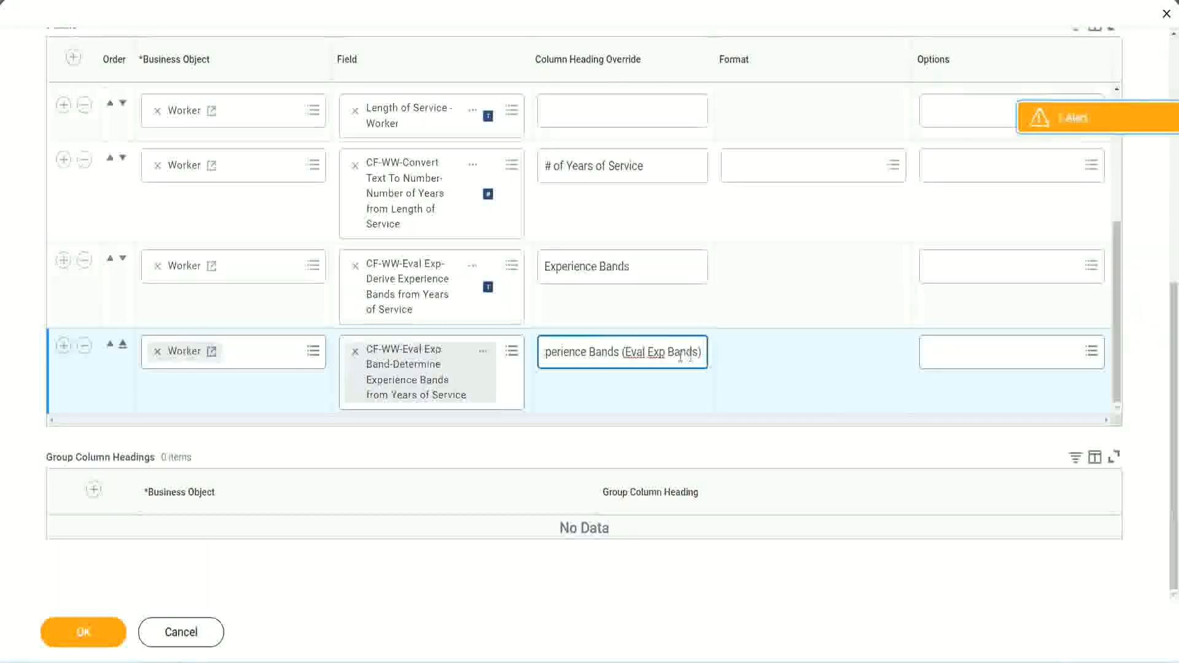
double_click(657, 351)
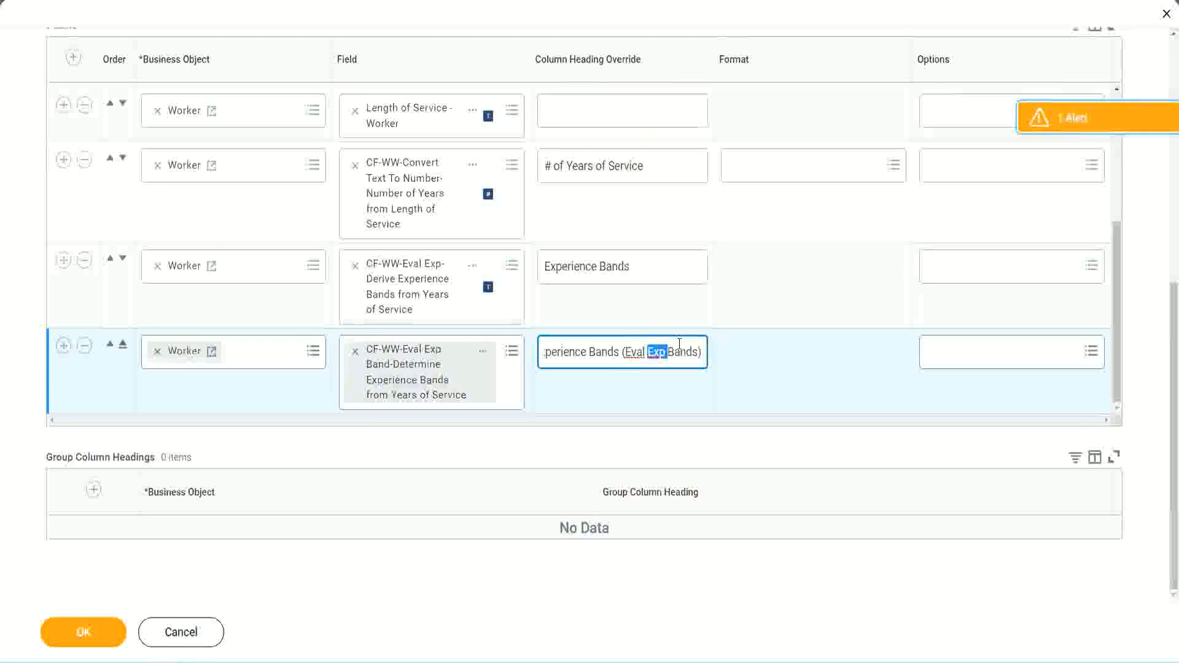
click(679, 349)
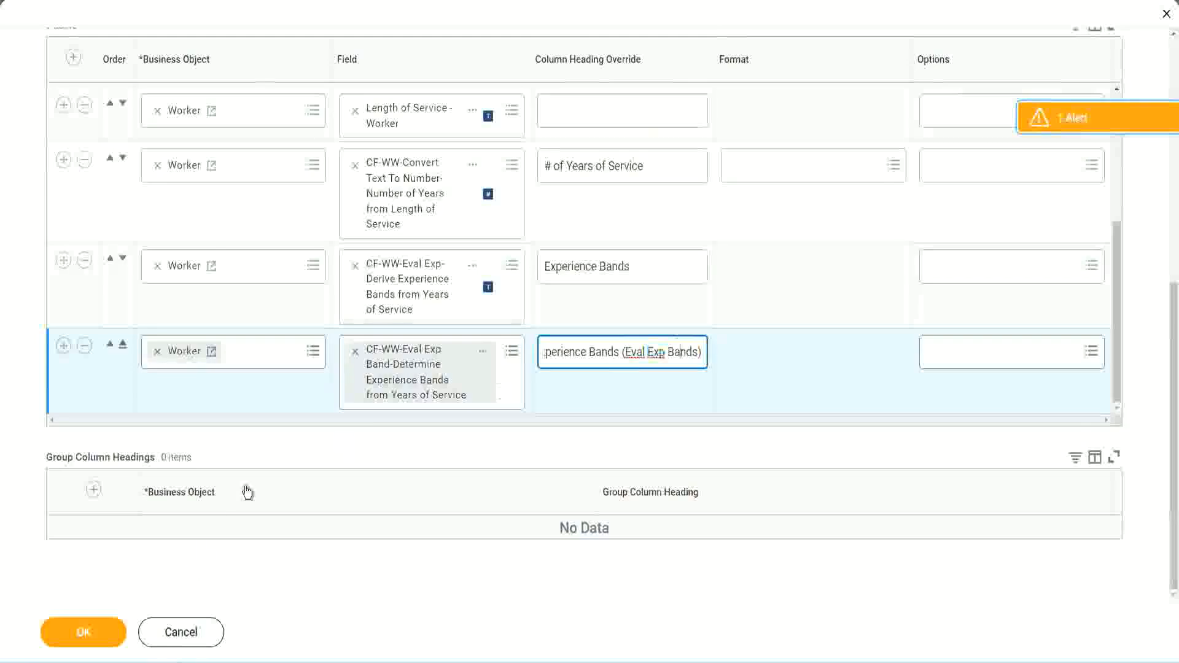
Step: Save the WW Employee Details report changes and run the report
click(89, 636)
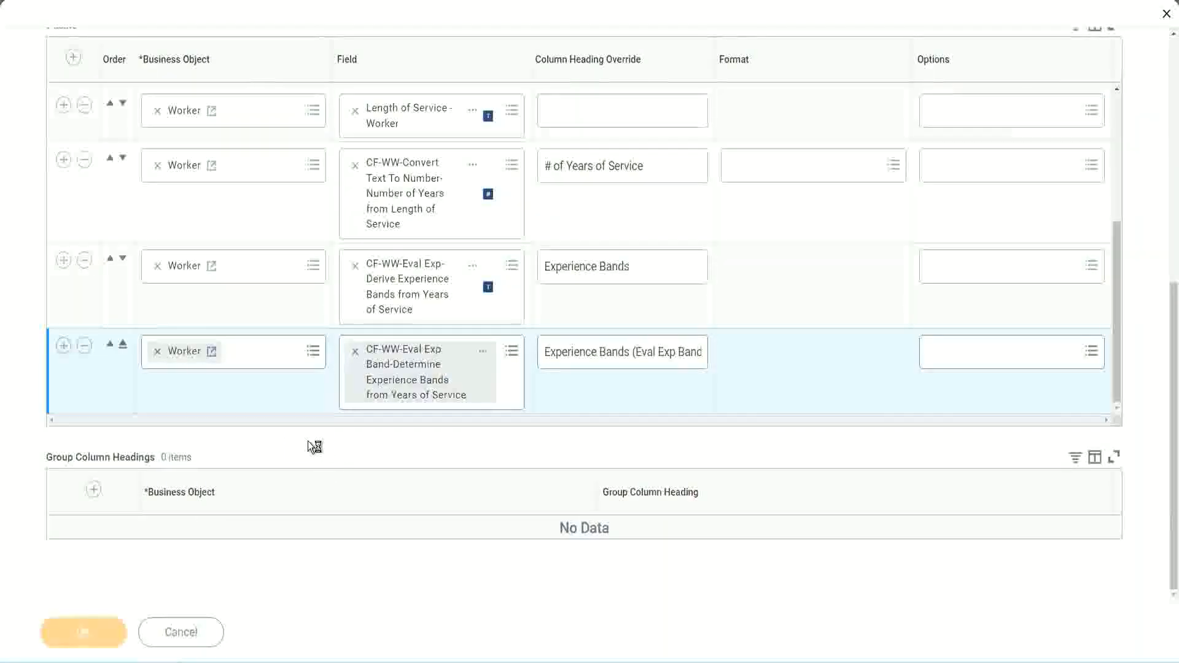
click(136, 624)
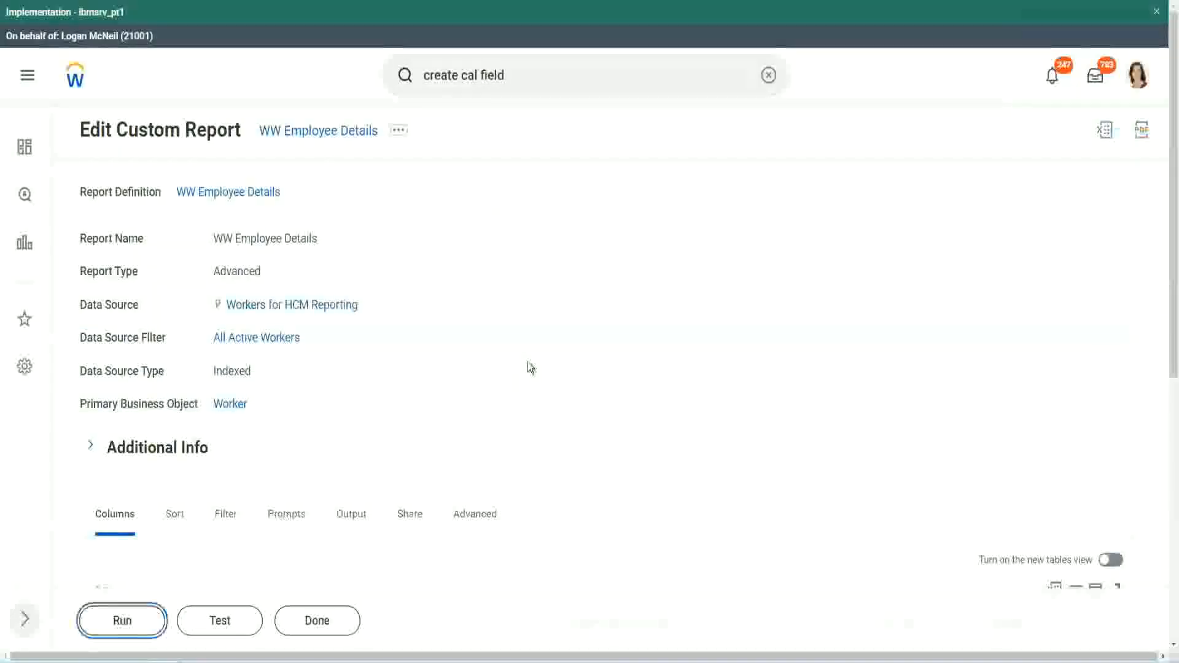